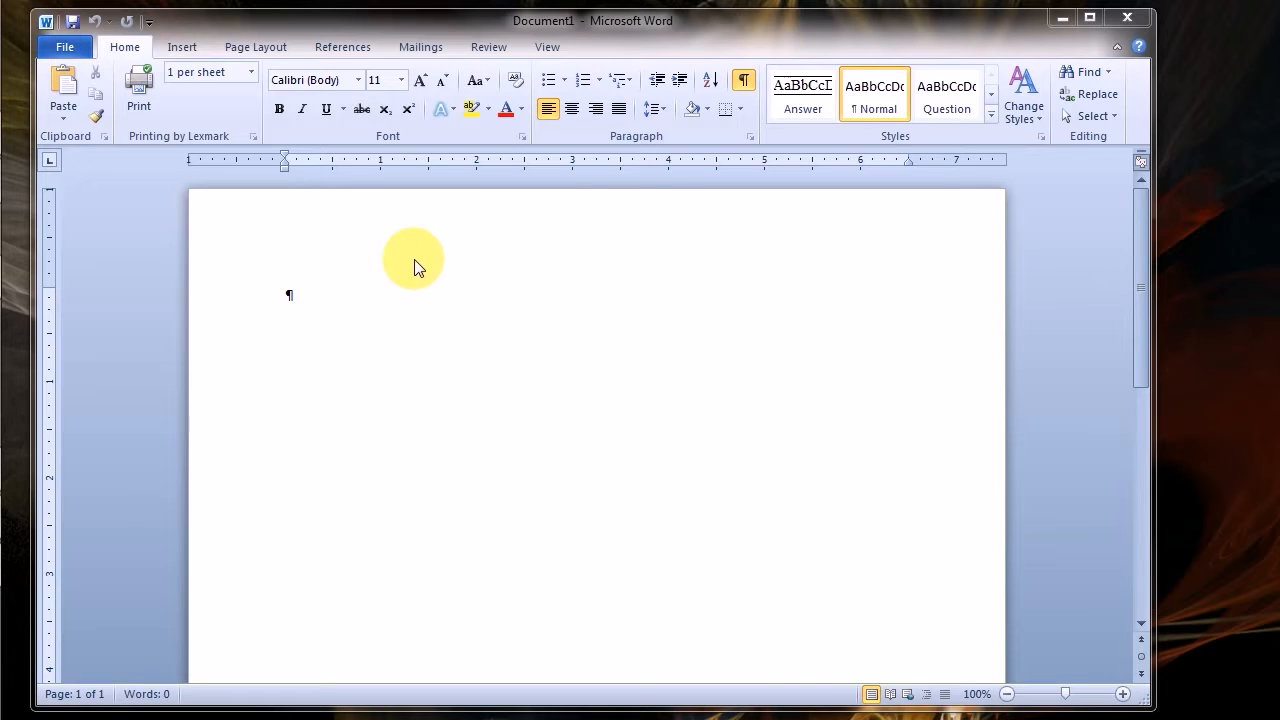
Insert a table with five columns and three rows into the blank document
click(184, 44)
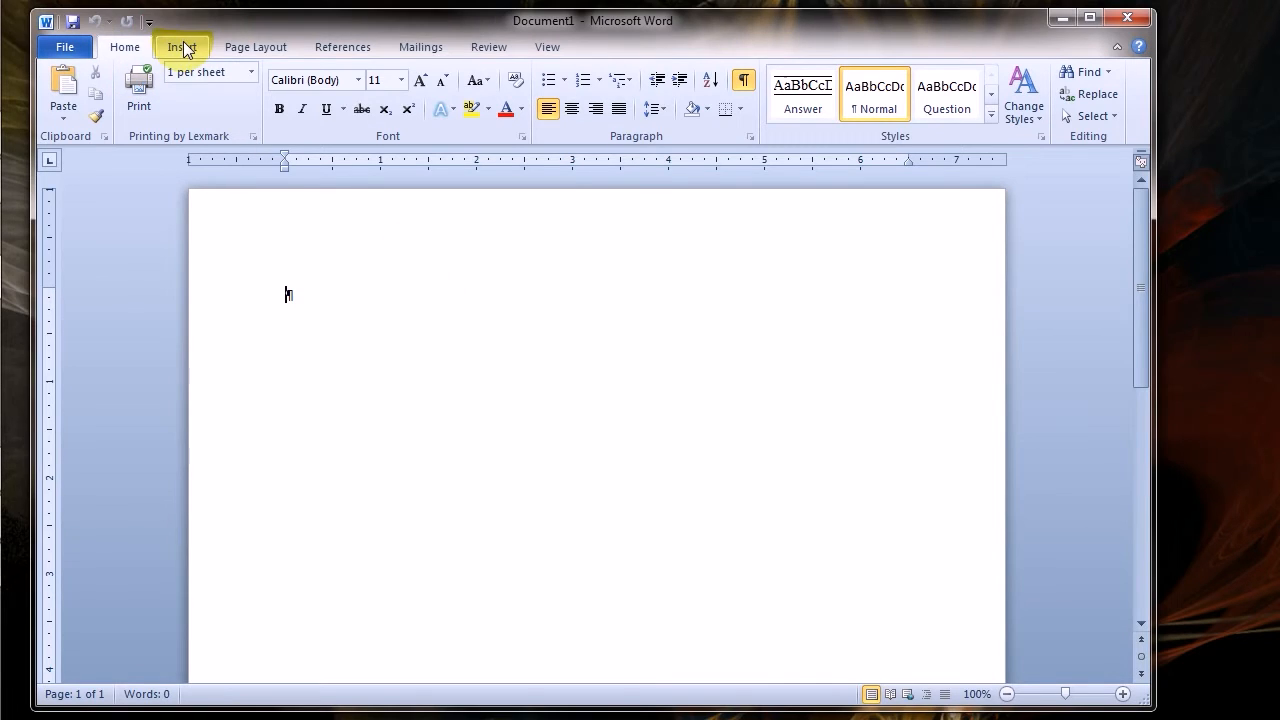
click(181, 47)
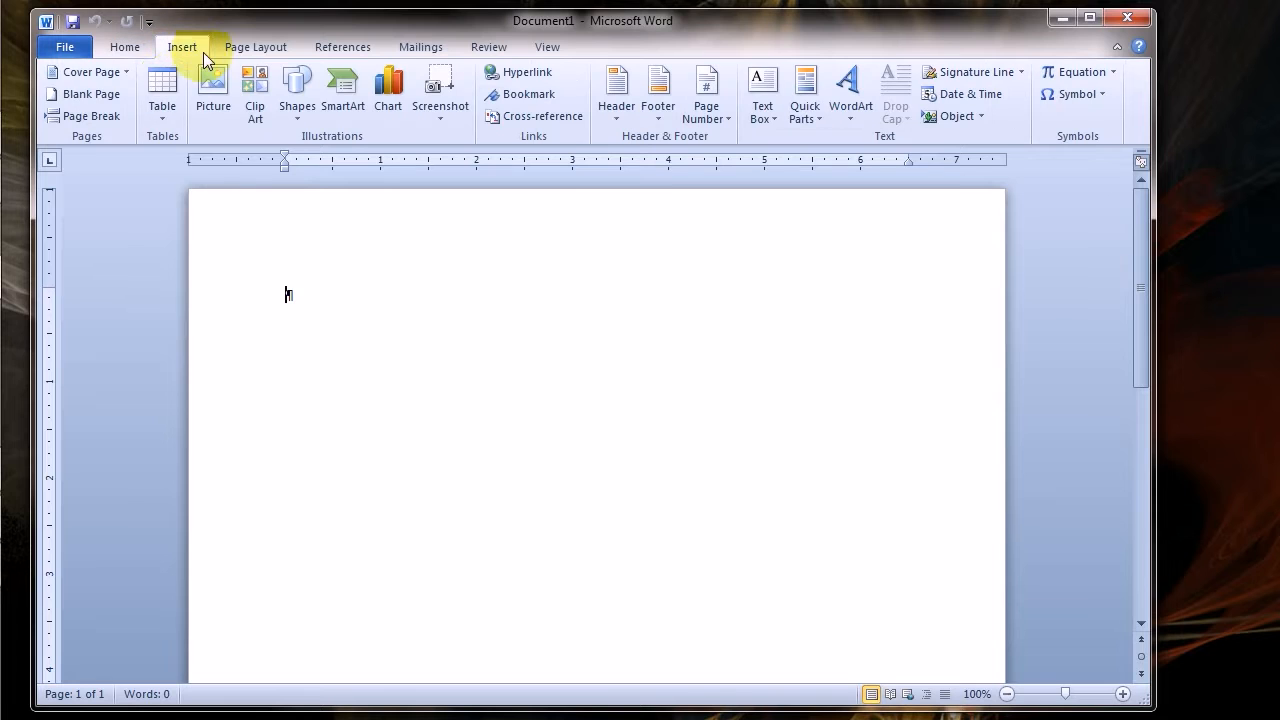
drag(166, 88, 235, 197)
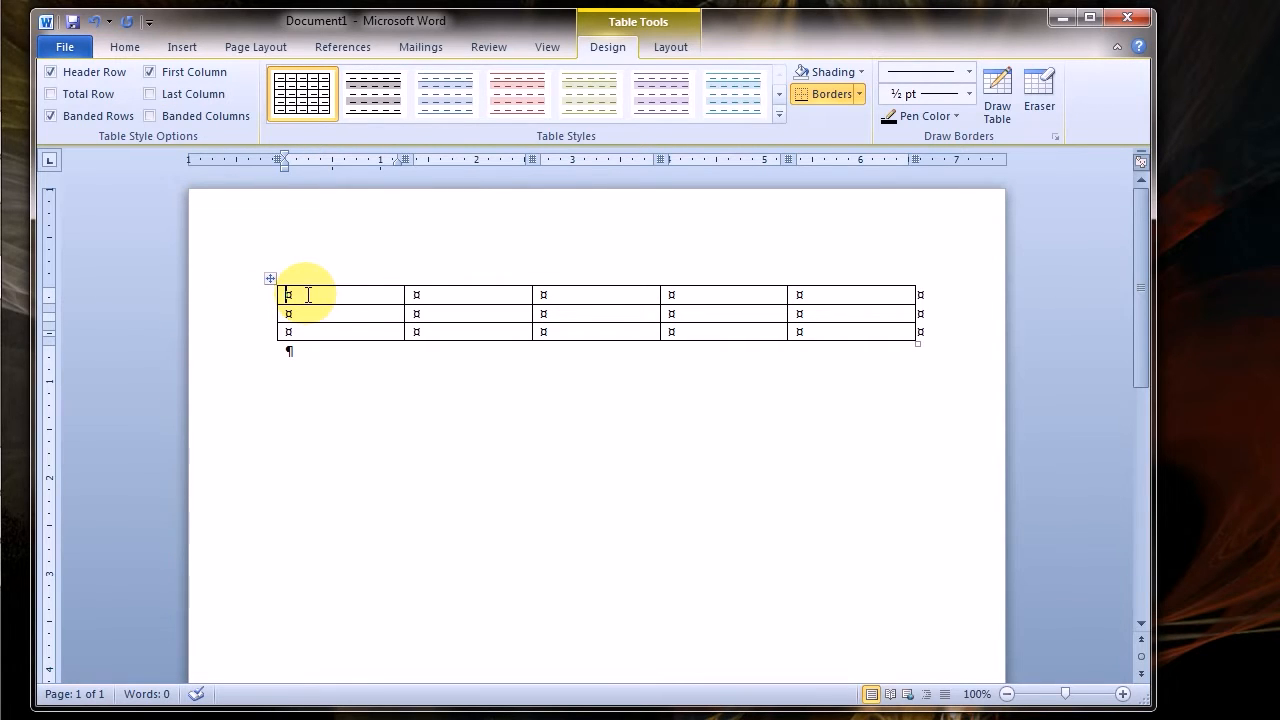
Enter the title "Office Hours" in the first cell of the table
text(Office HOurs)
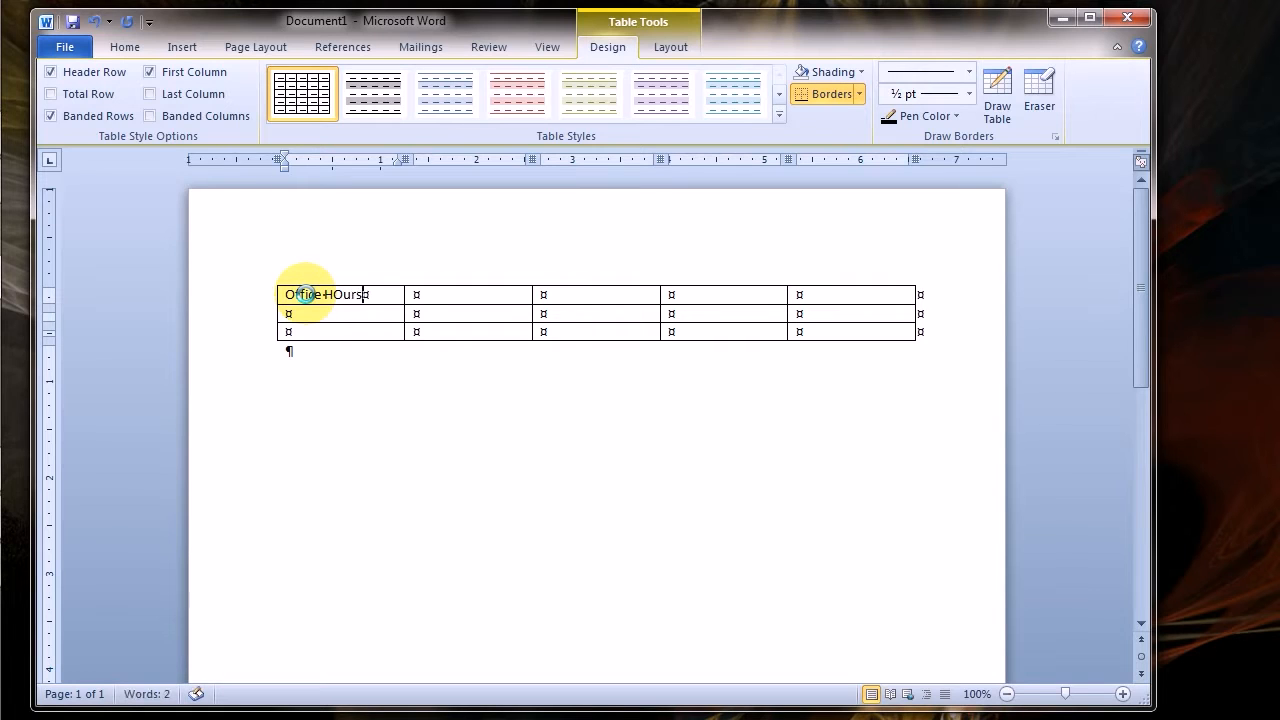
key(BackSpace)
key(BackSpace)
key(BackSpace)
key(BackSpace)
text(ours)
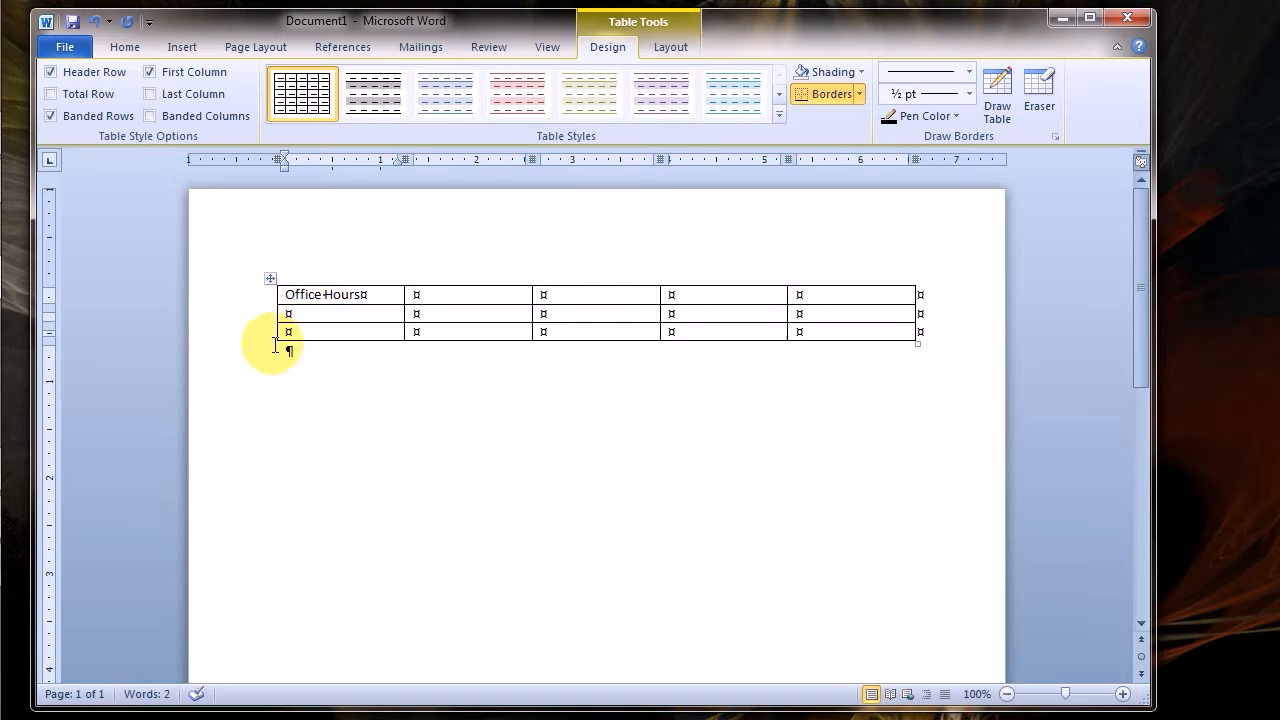
Merge all cells of the table's first row into one and align its title top center
click(251, 300)
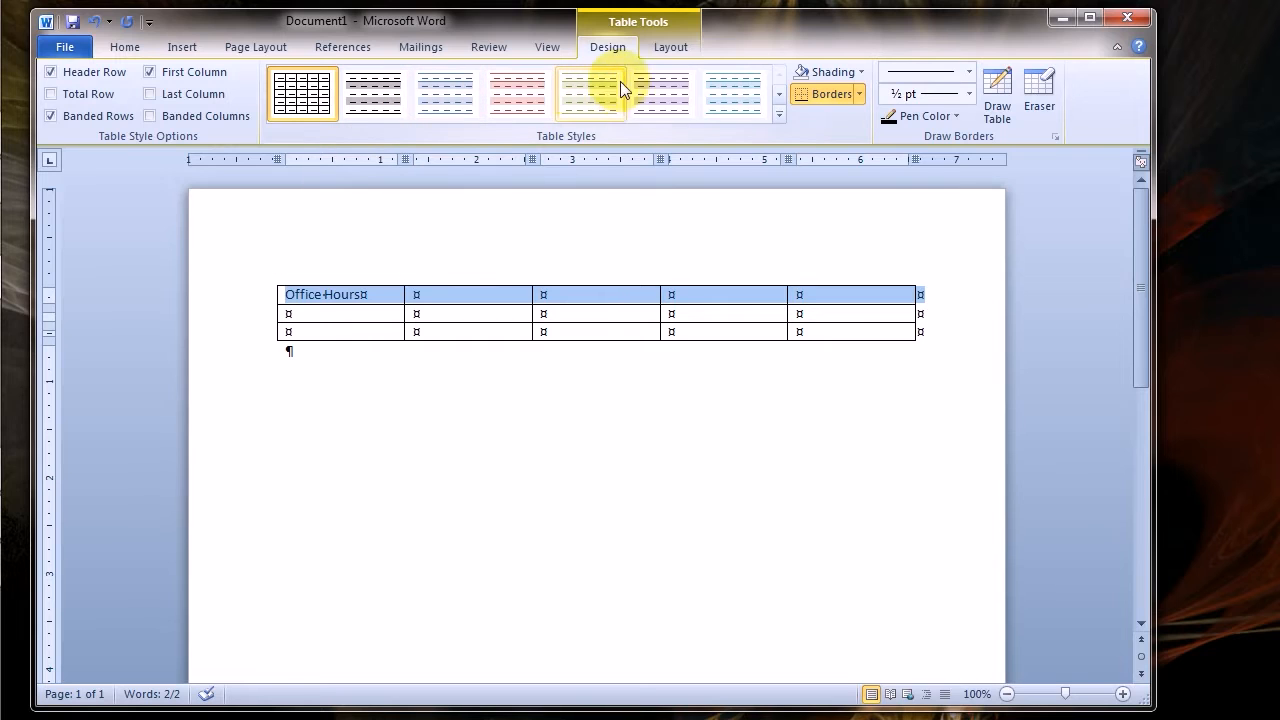
click(667, 48)
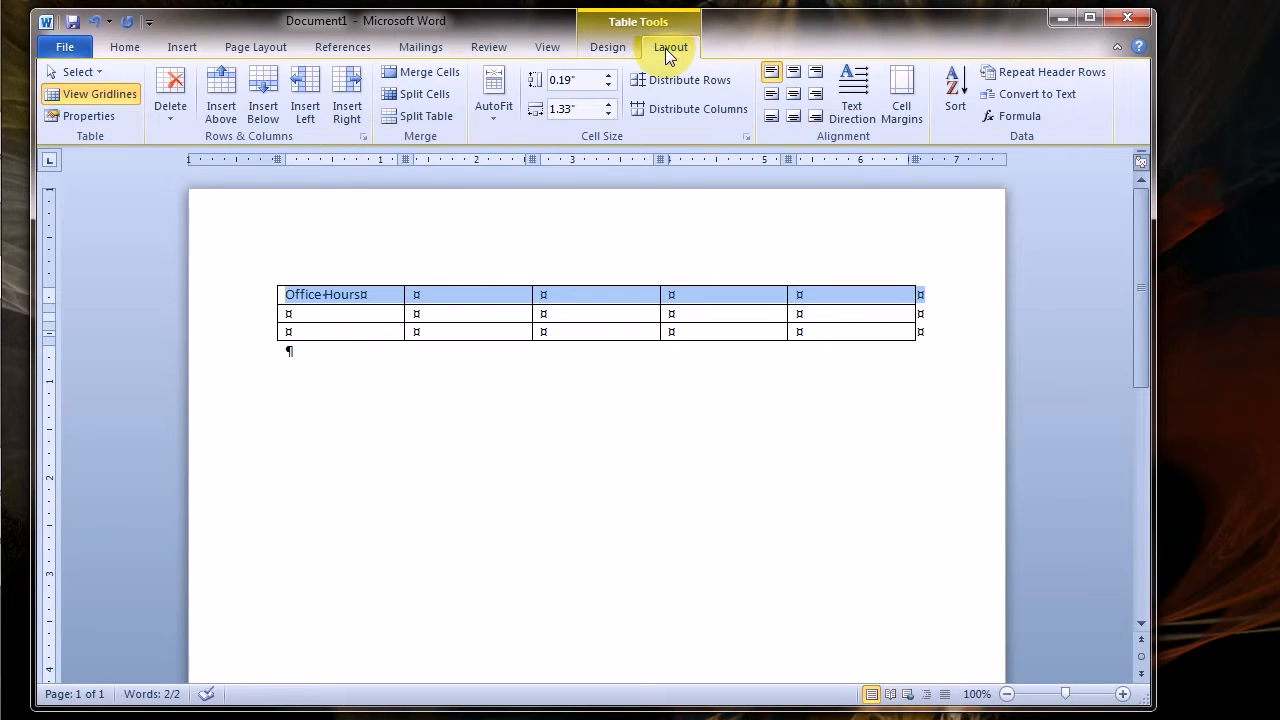
click(432, 71)
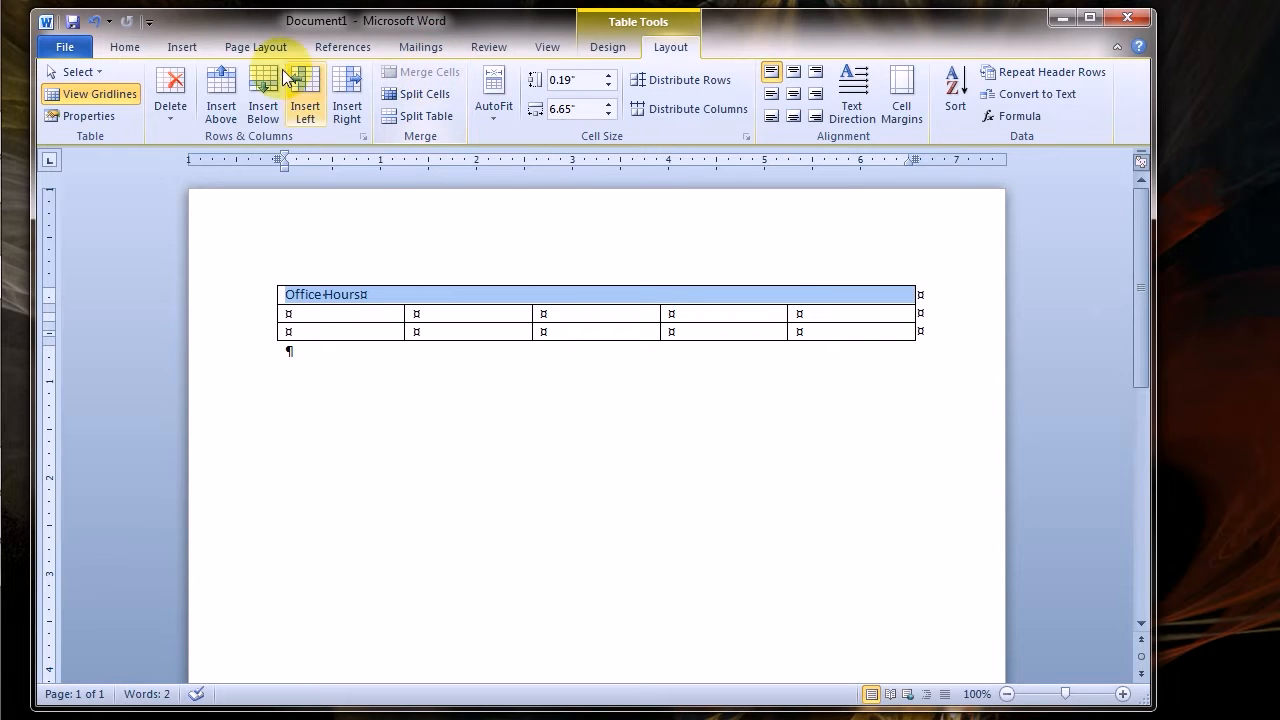
click(795, 76)
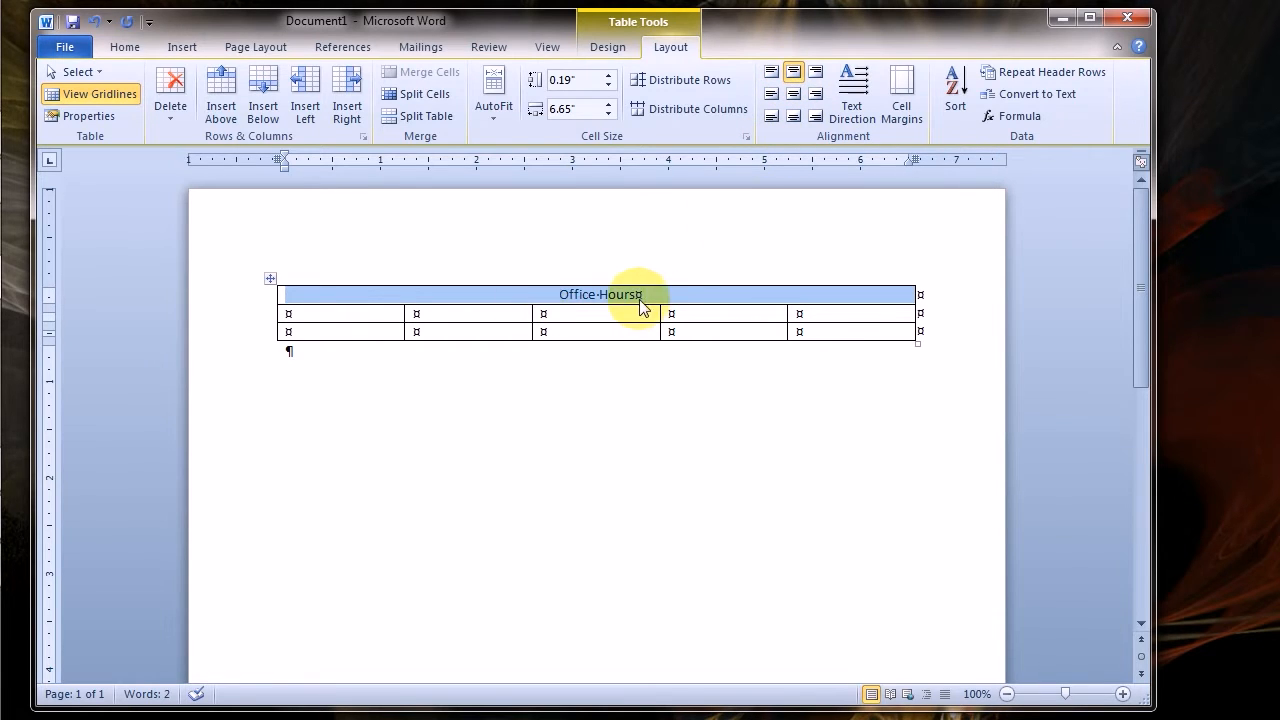
Enter "Monday" in the first cell of the second row
click(338, 313)
text(MOnday)
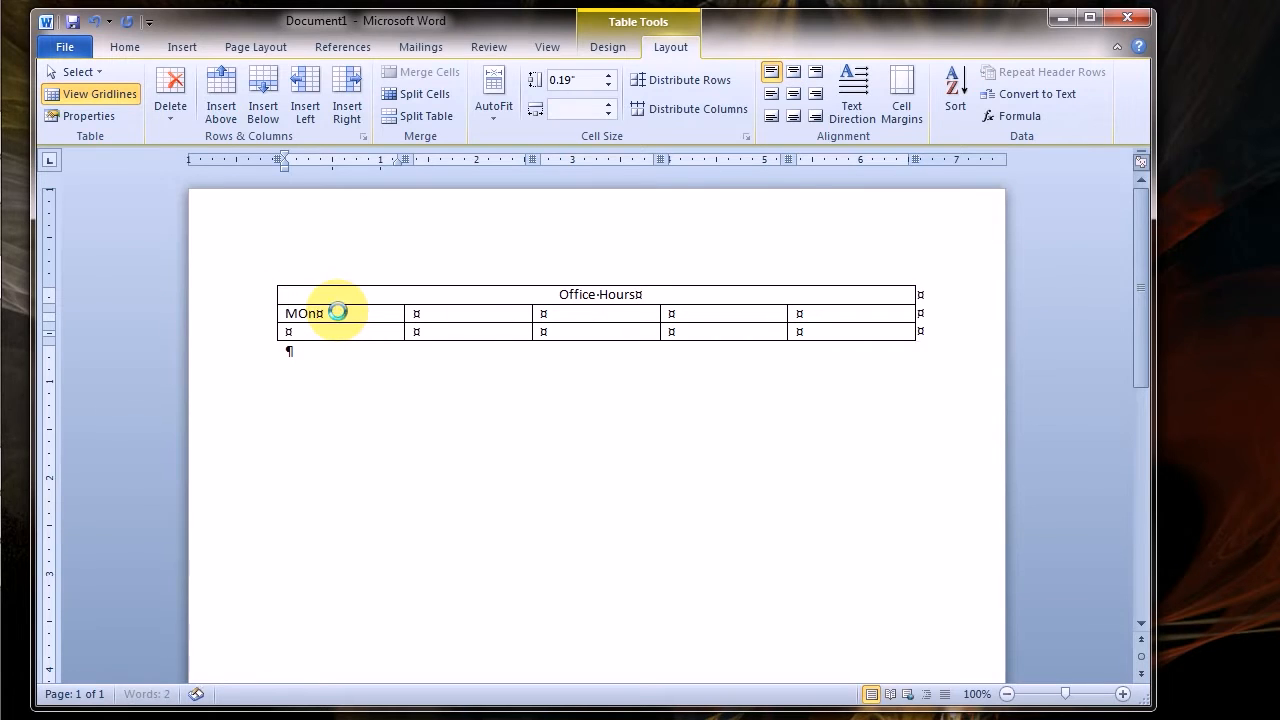
key(BackSpace)
key(BackSpace)
key(BackSpace)
key(BackSpace)
key(BackSpace)
text(onday)
Enter "Tuesday" in the second cell of the second row
key(Tab)
text(tue)
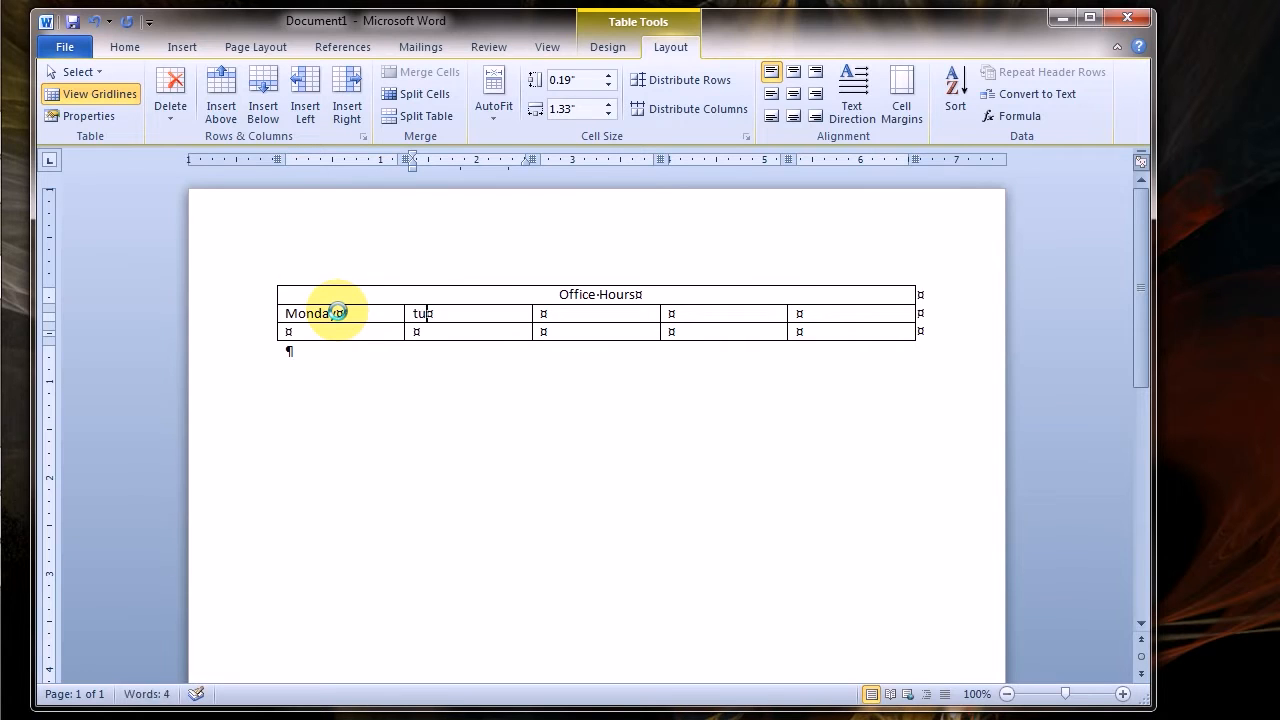
key(BackSpace)
key(BackSpace)
key(BackSpace)
text(Tues)
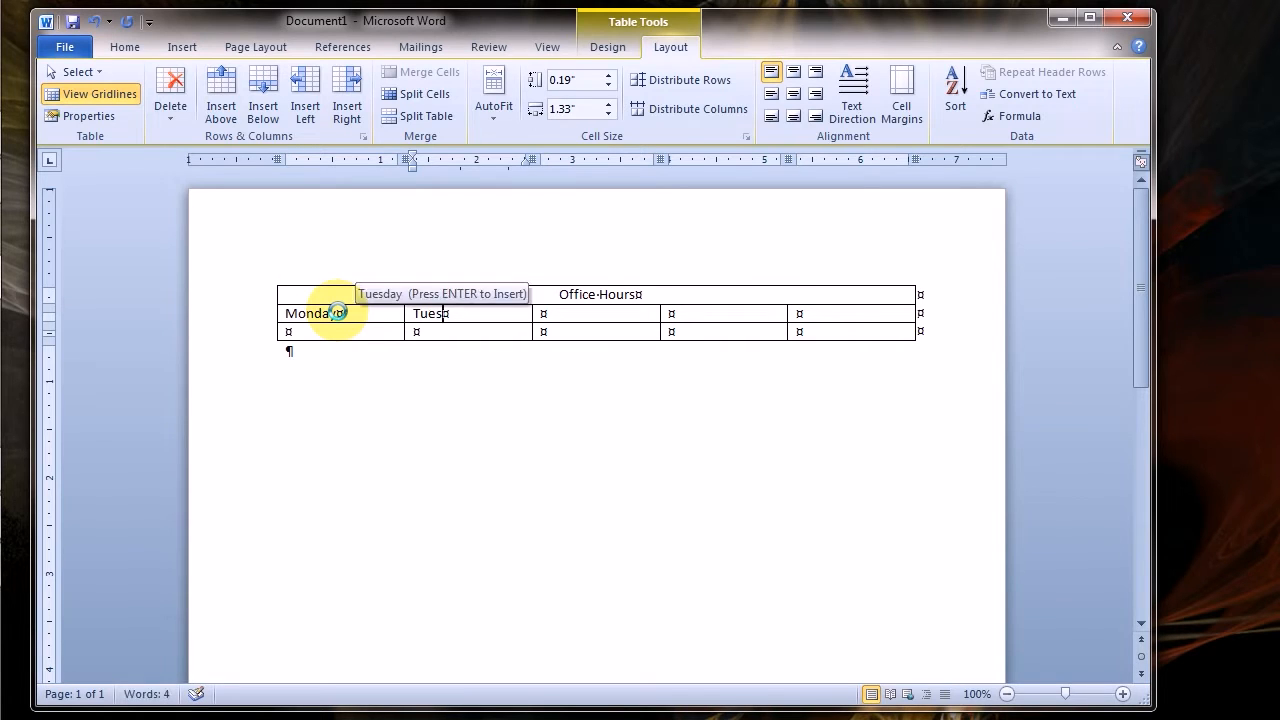
key(Return)
Enter "Wednesday" and "Thursday" in the third and fourth cells of the second row
key(Tab)
text(Wednes)
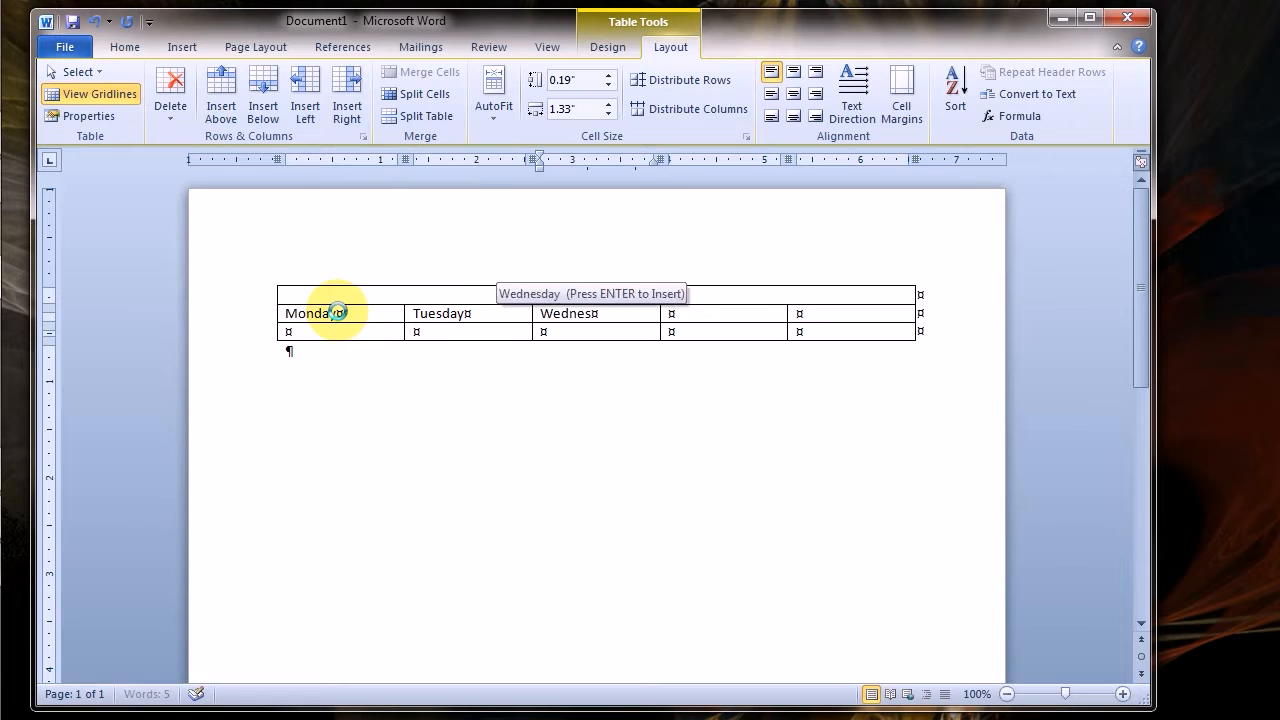
key(Return)
key(Tab)
text(Thurs)
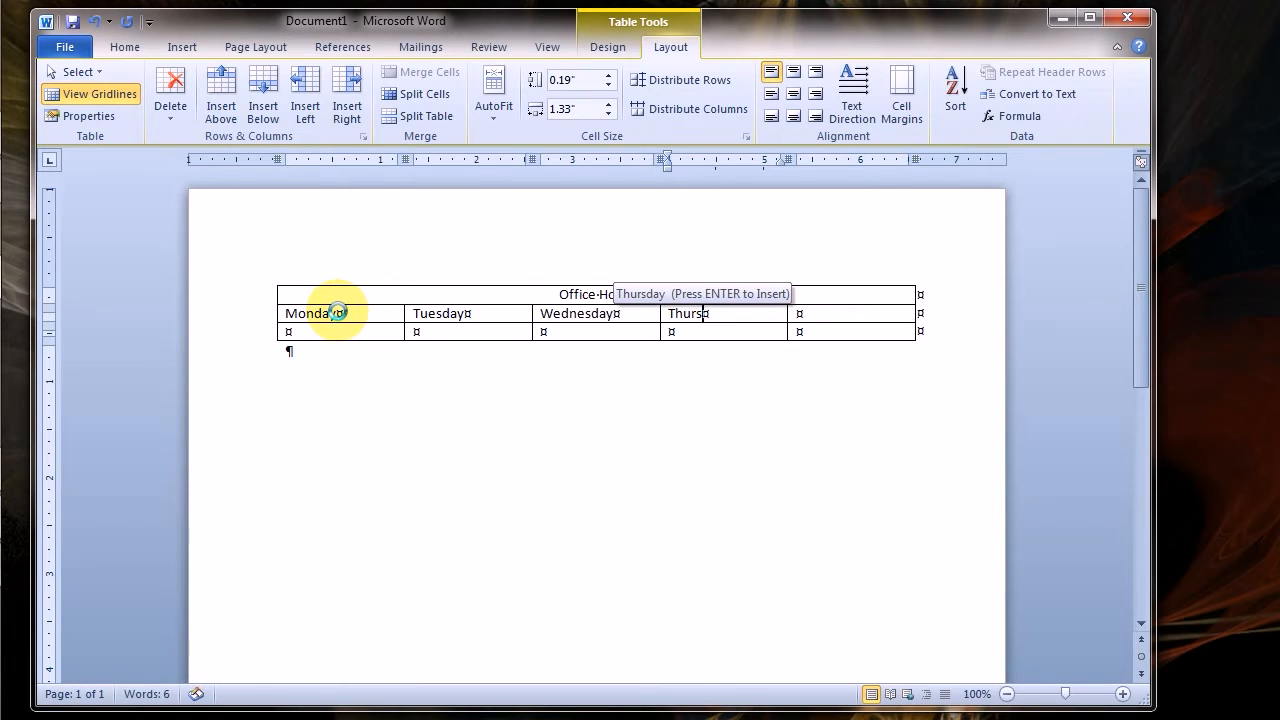
key(Return)
Enter "Friday" in the last cell of the second row and align the whole weekday row top center
key(Tab)
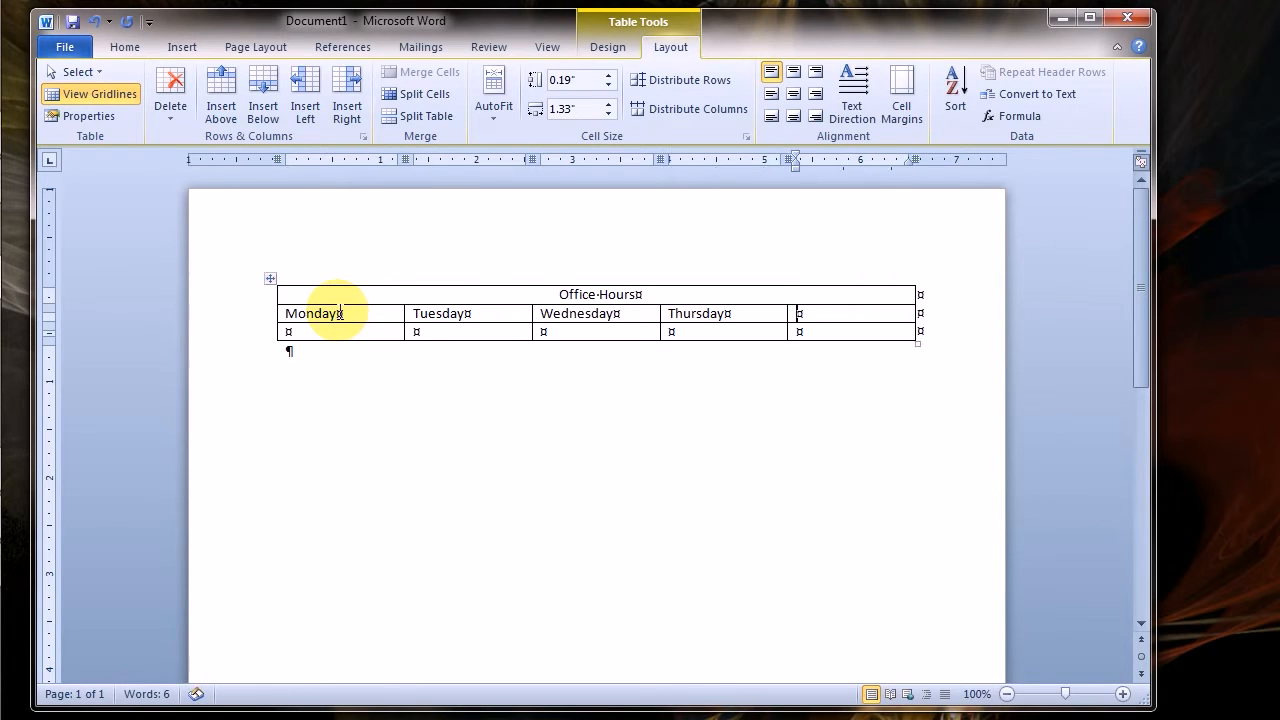
text(Frid)
click(338, 312)
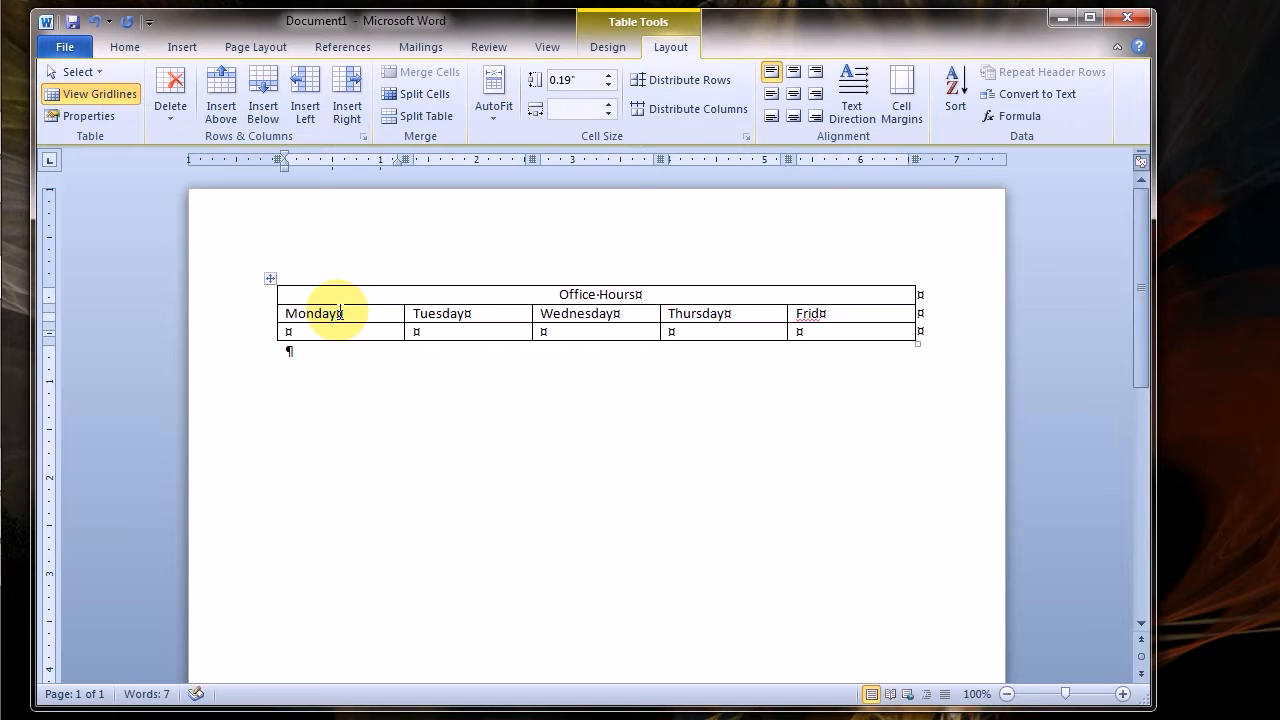
click(847, 314)
text(ay)
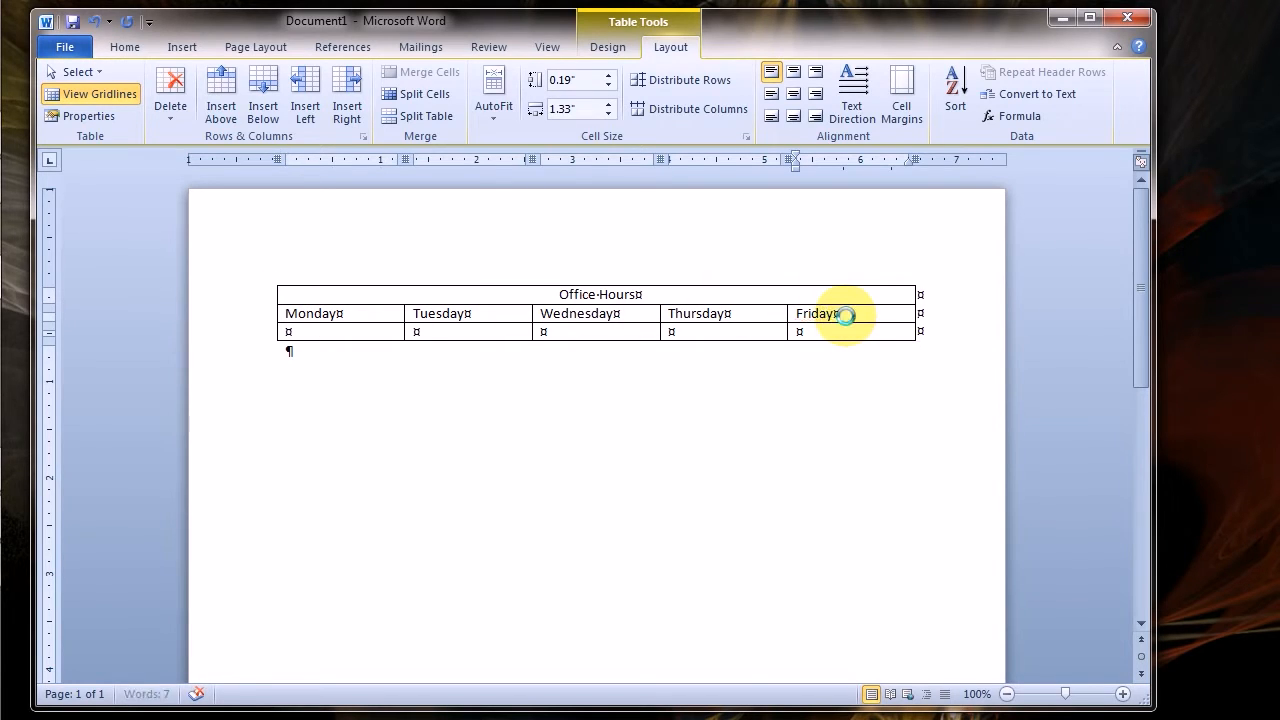
click(246, 322)
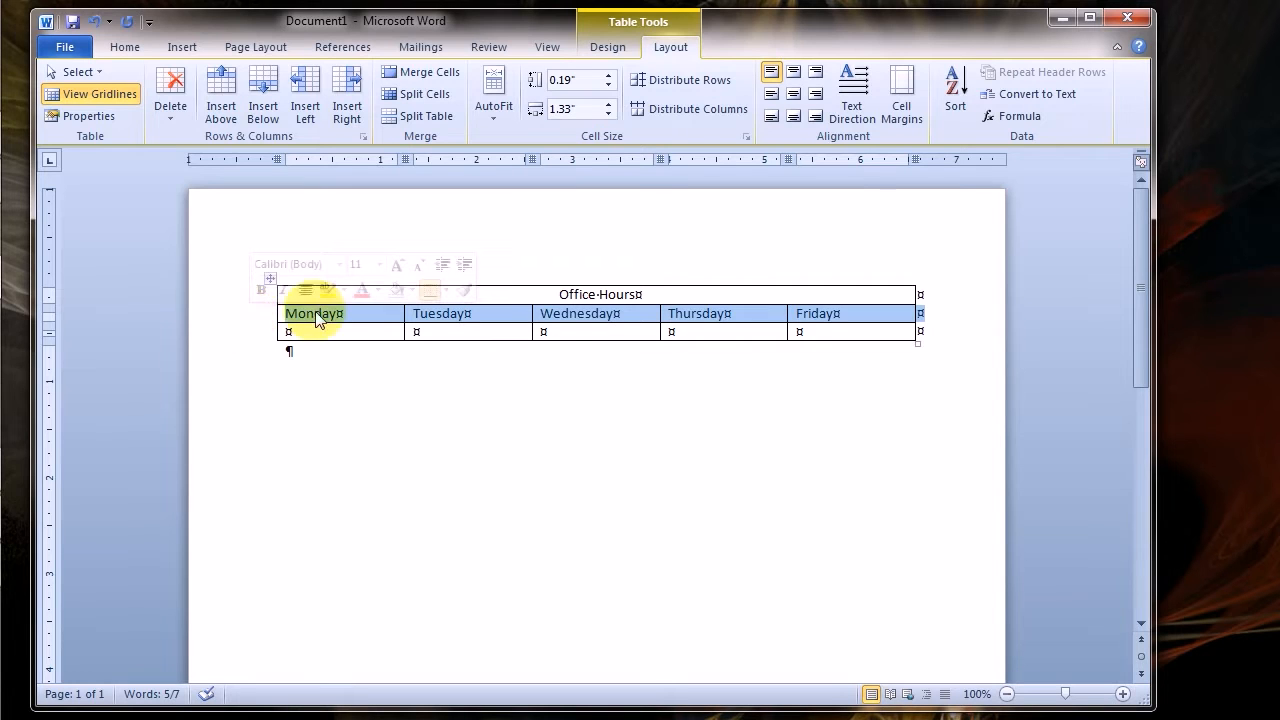
click(793, 76)
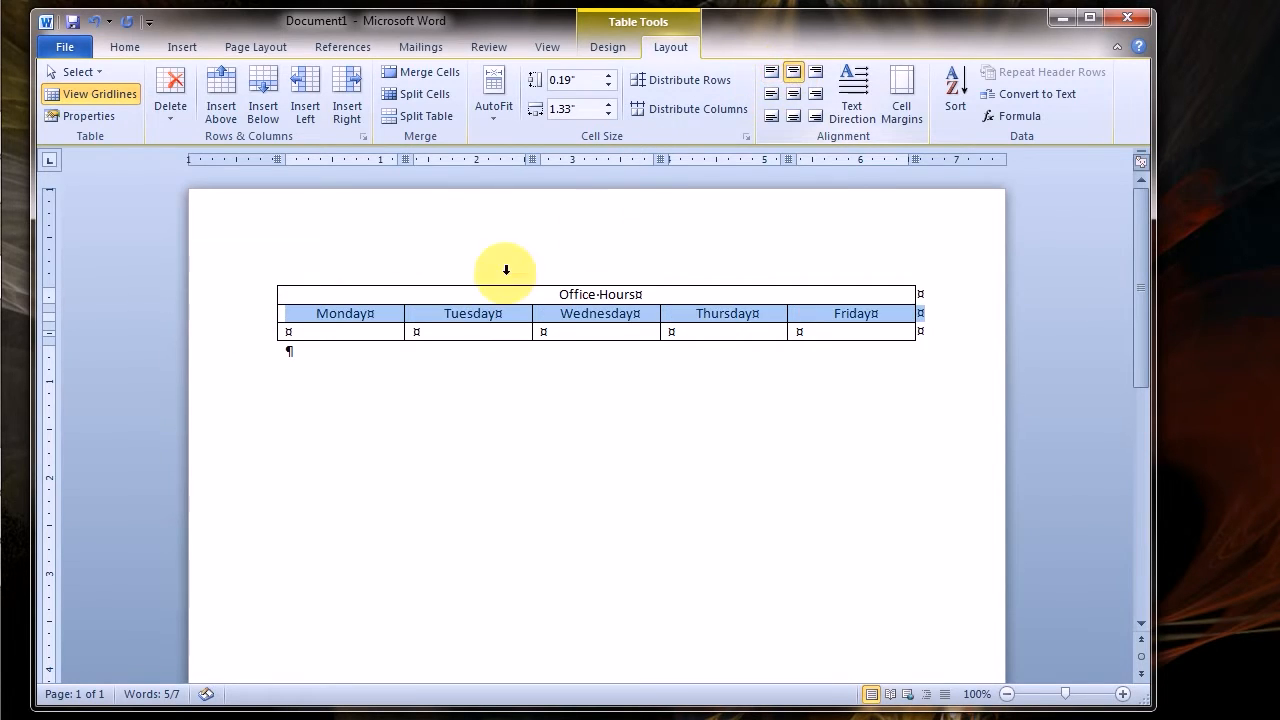
Enter the hours "9:00 – 10:00" in the cell below Monday
click(319, 331)
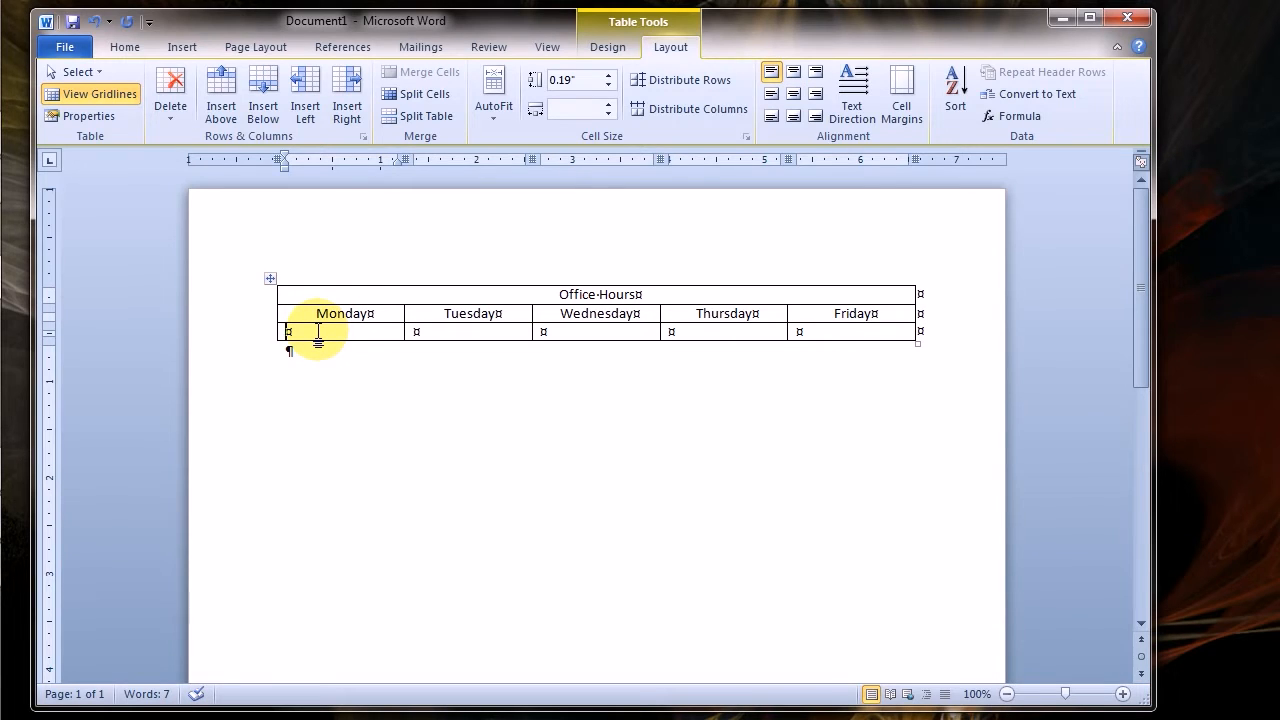
text(9:0)
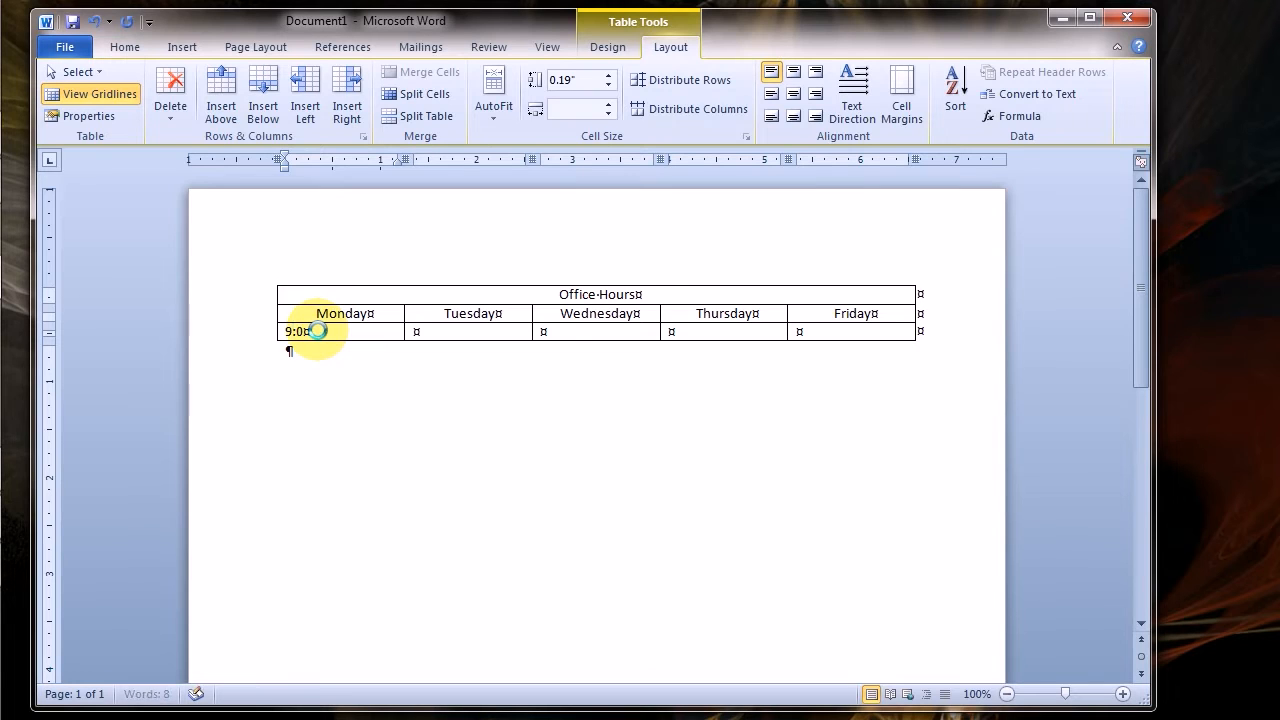
text(0 - 1:00)
key(BackSpace)
key(BackSpace)
key(BackSpace)
text(0:00)
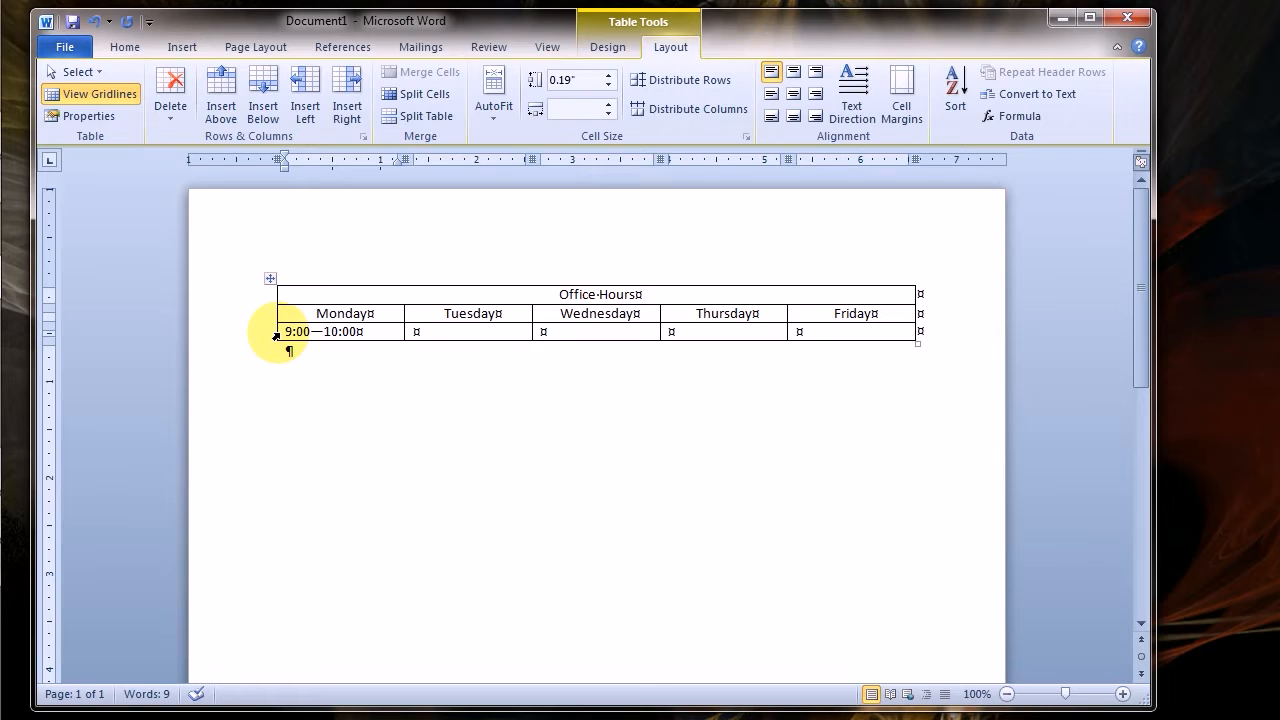
Copy Monday's hours cell into the cells below Wednesday and Friday
click(276, 336)
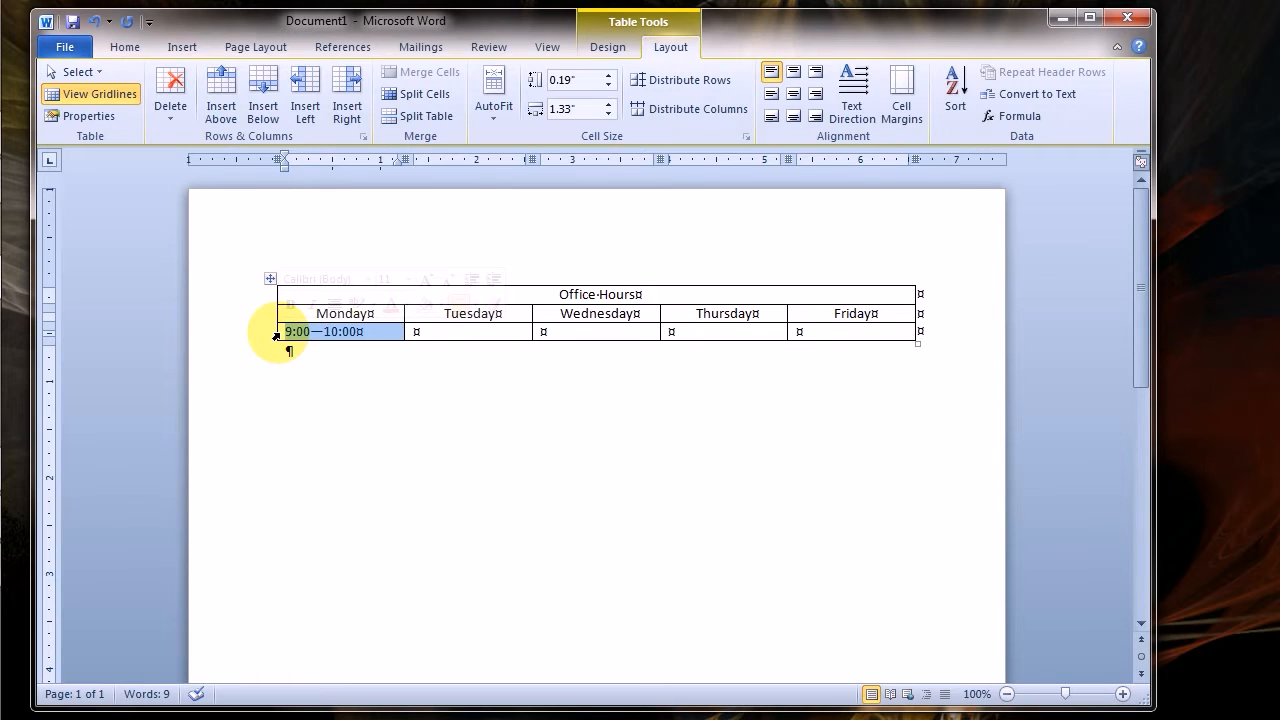
right_click(312, 333)
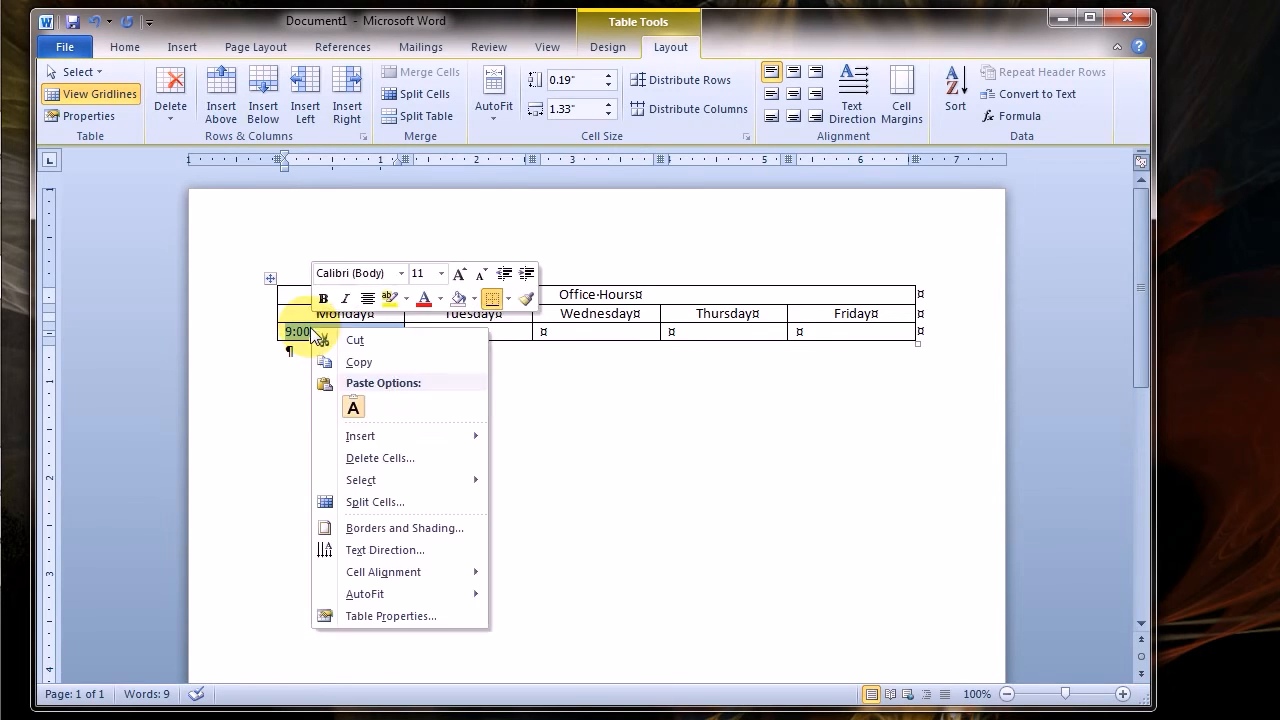
click(345, 363)
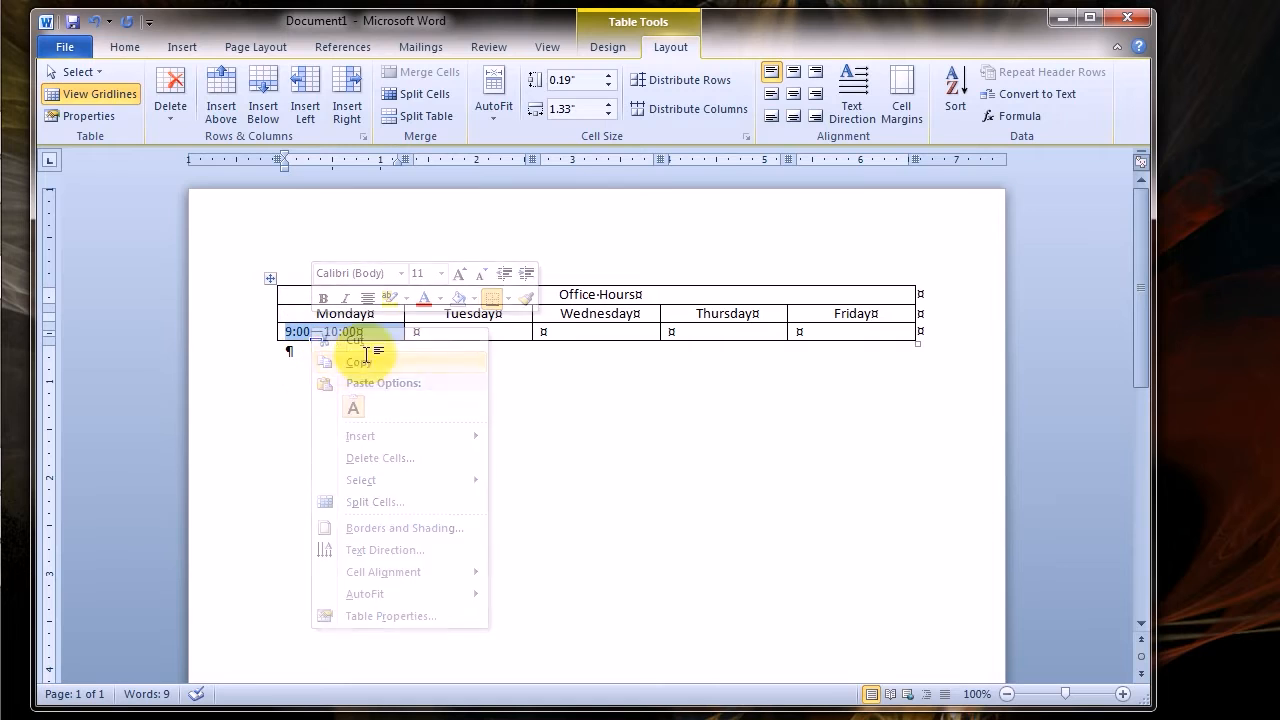
click(535, 336)
right_click(538, 336)
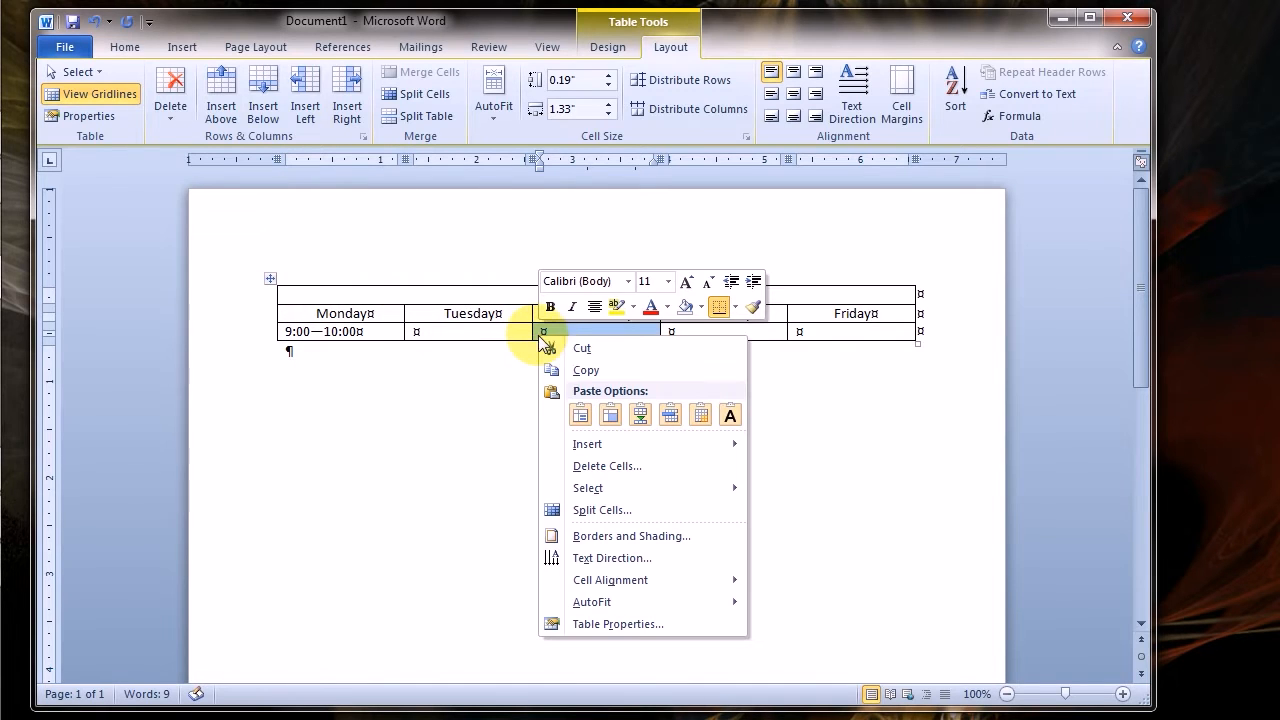
click(581, 414)
click(790, 334)
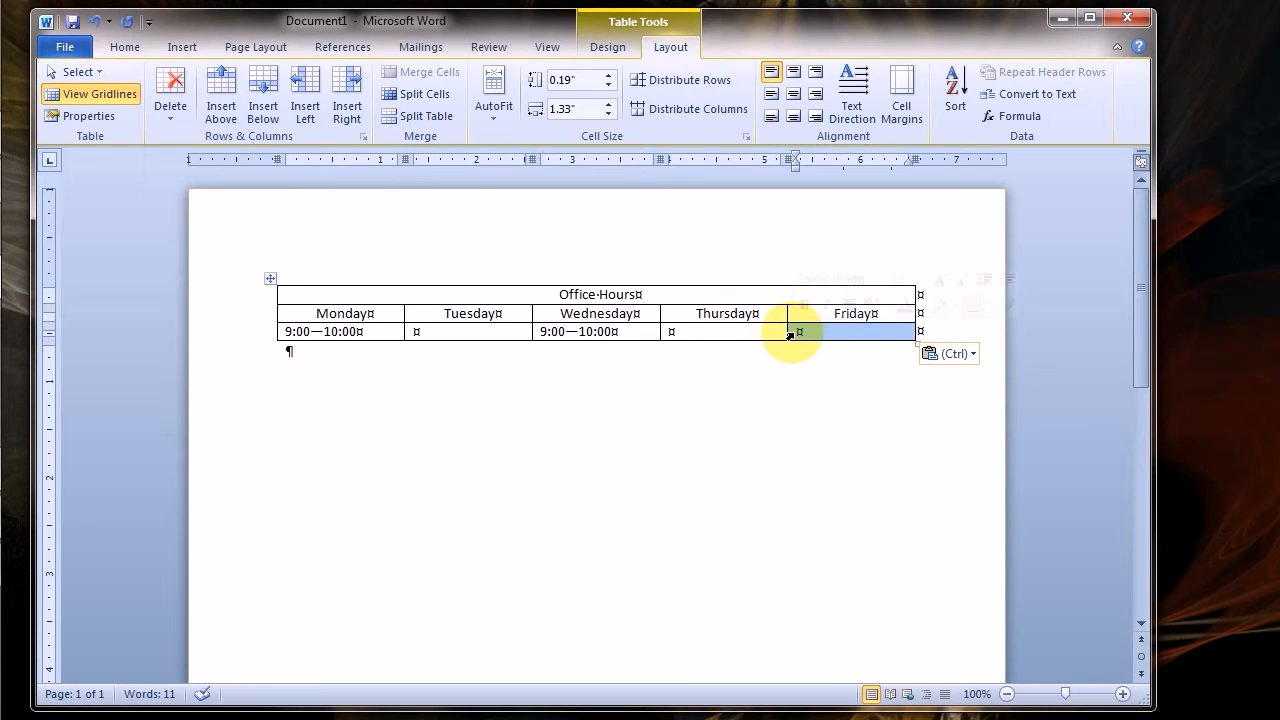
right_click(795, 333)
click(836, 412)
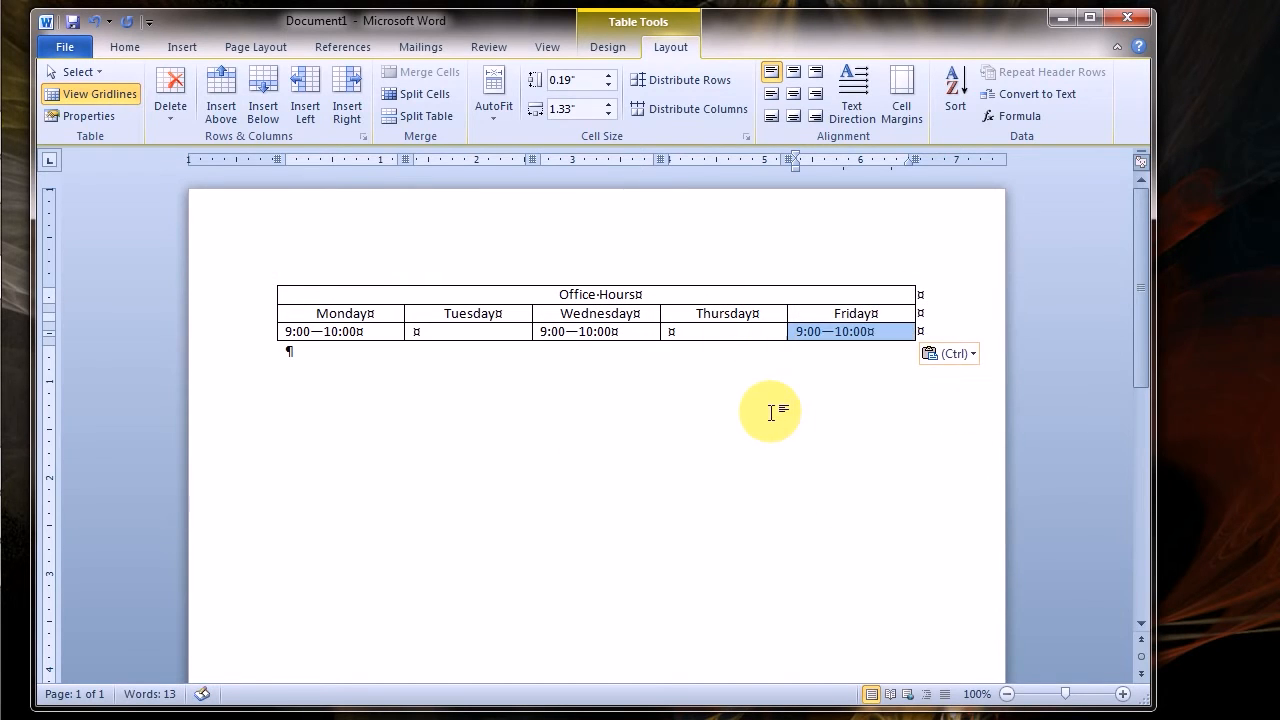
Enter the hours "1:00 – 2:30" in the cell below Tuesday and copy them into the cell below Thursday
click(436, 333)
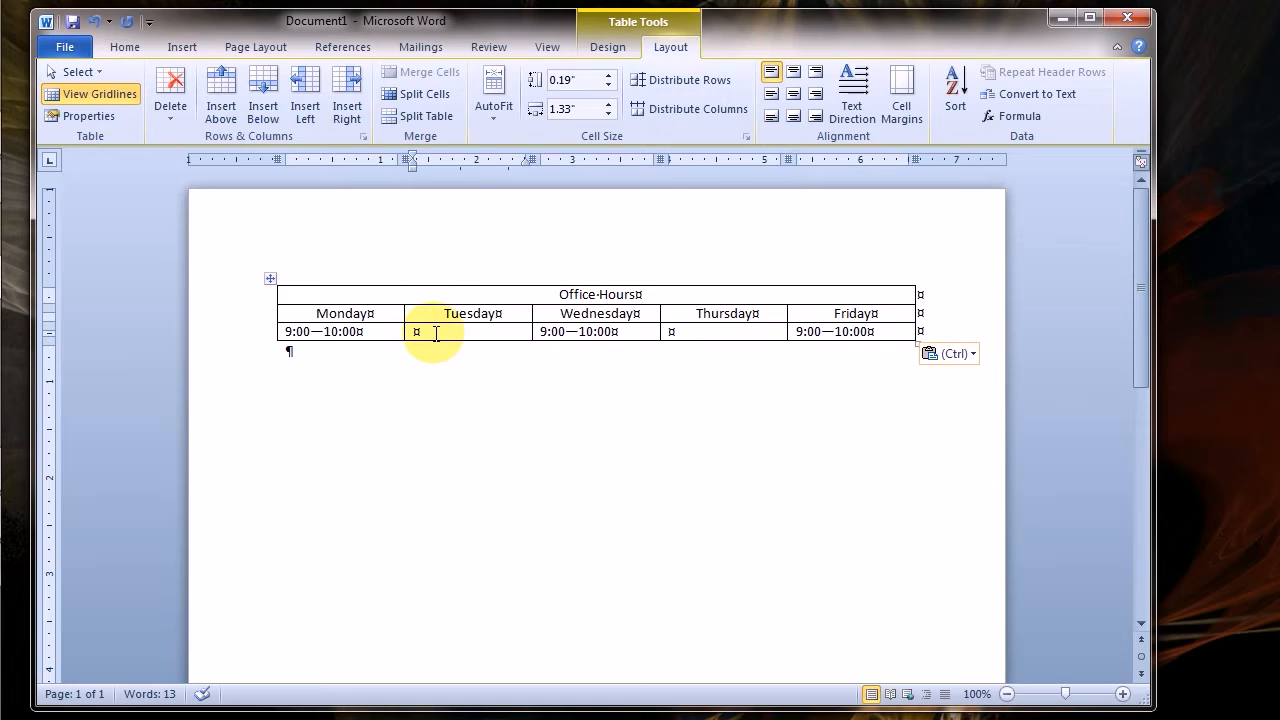
text(1:00-)
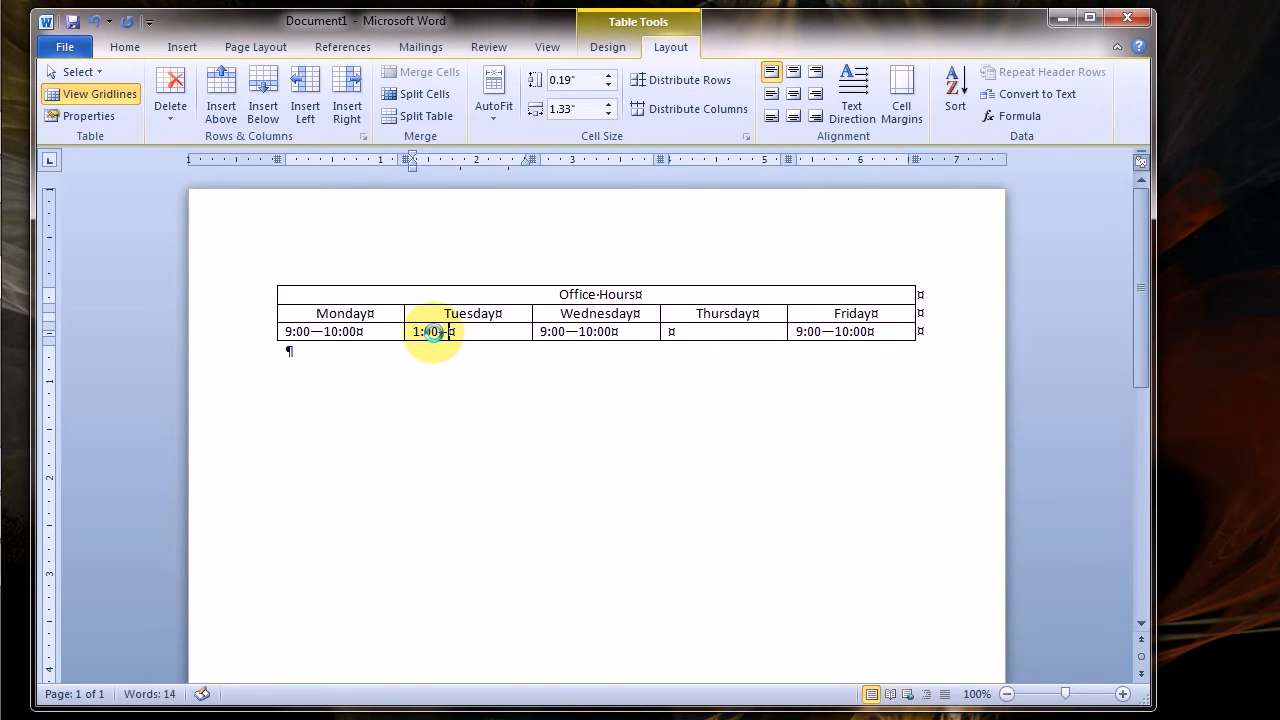
text(2:30)
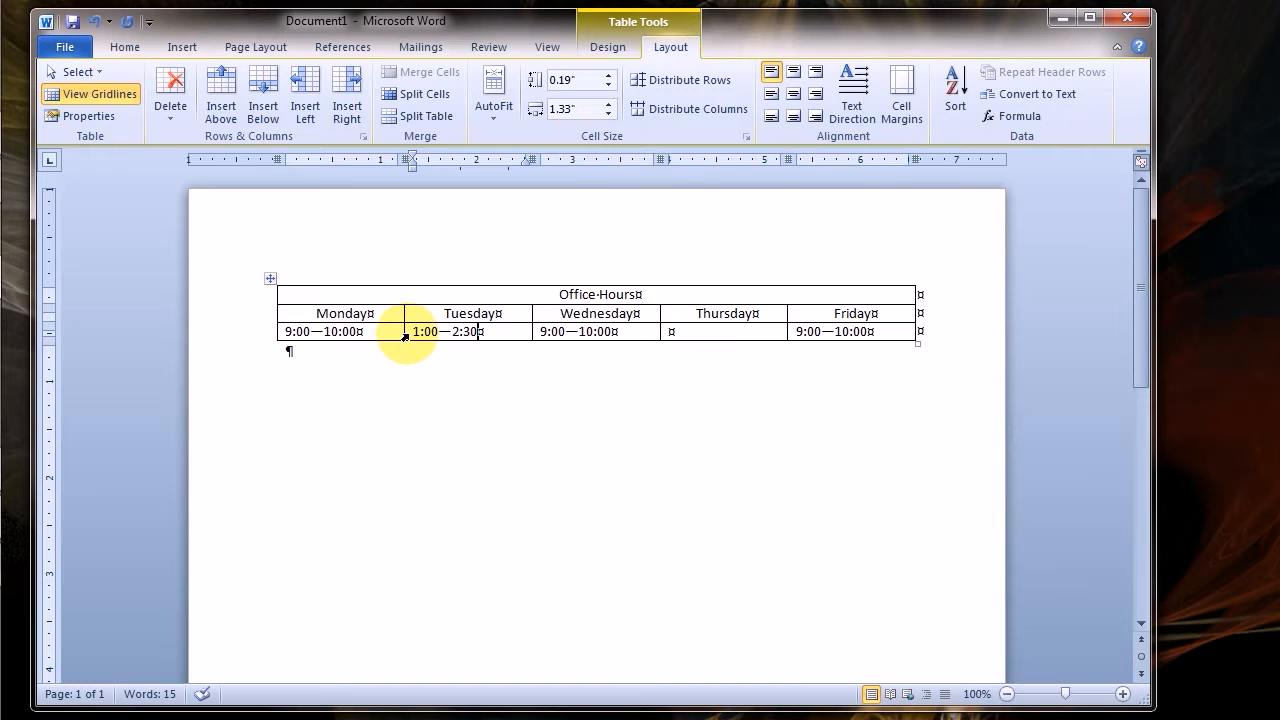
click(405, 336)
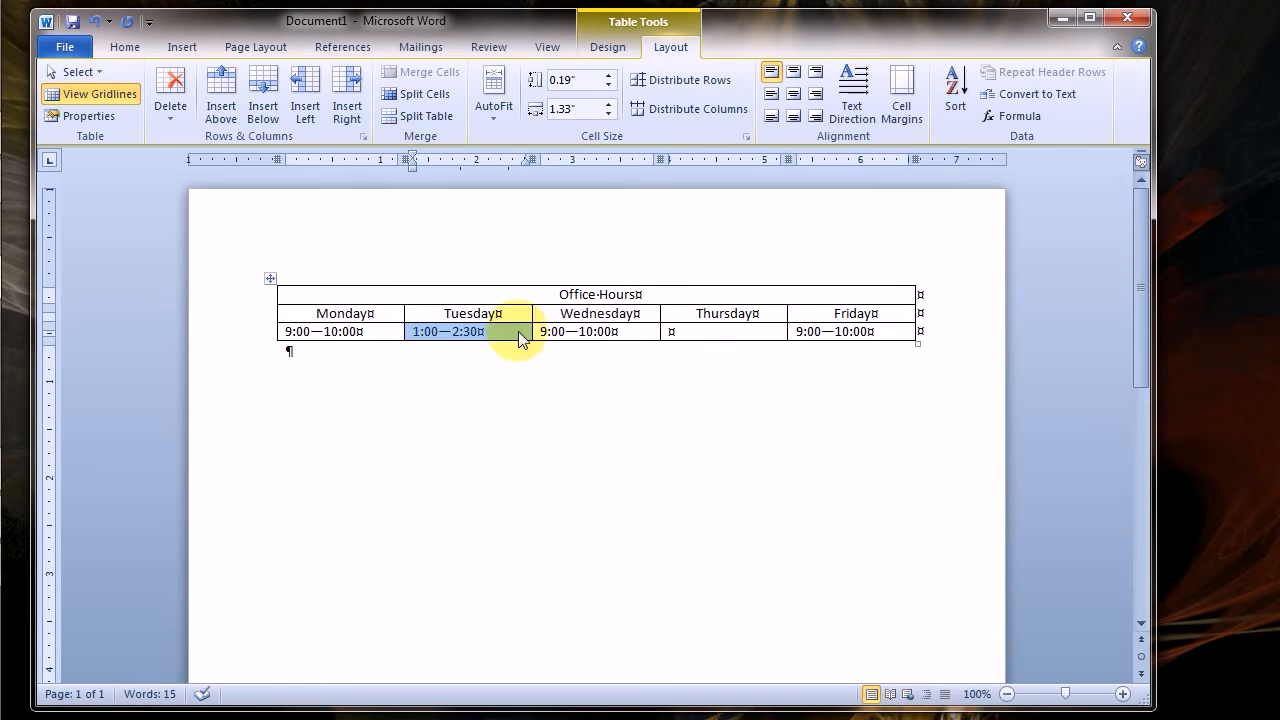
click(660, 338)
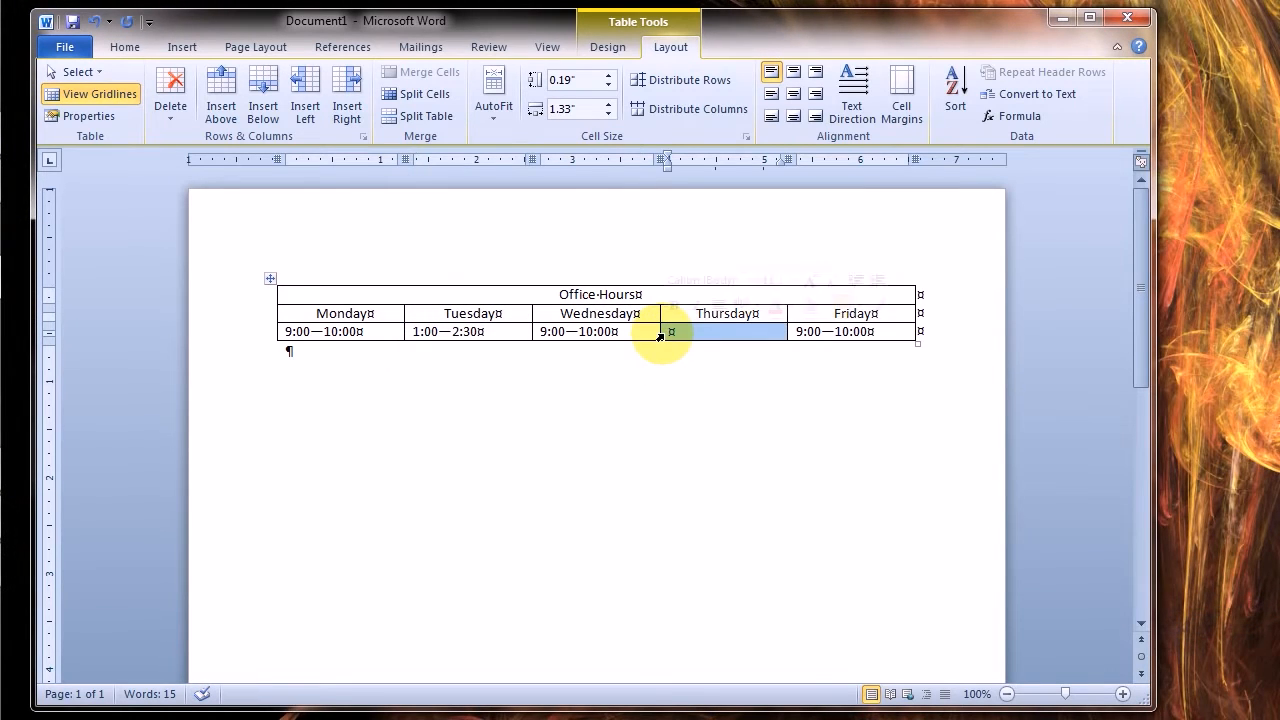
key(ctrl+v)
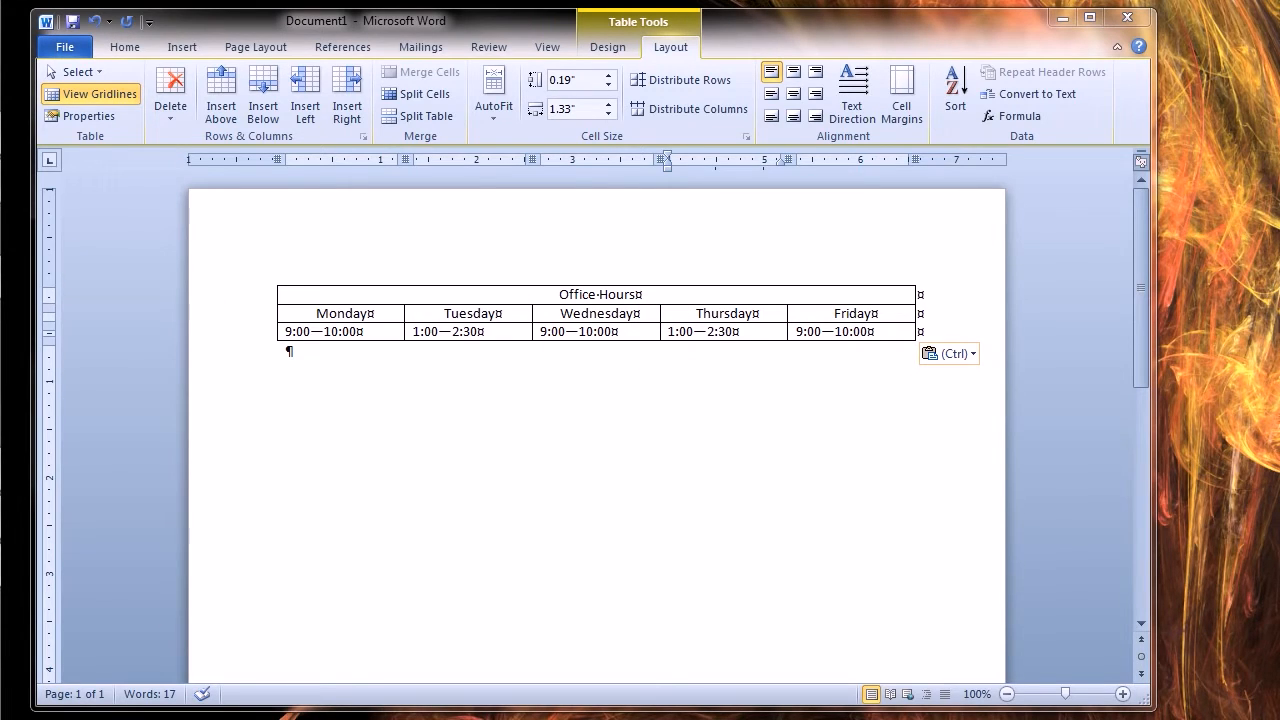
Apply the gray banded-row table style to the table and remove the bold from Monday and its hours cell
click(611, 50)
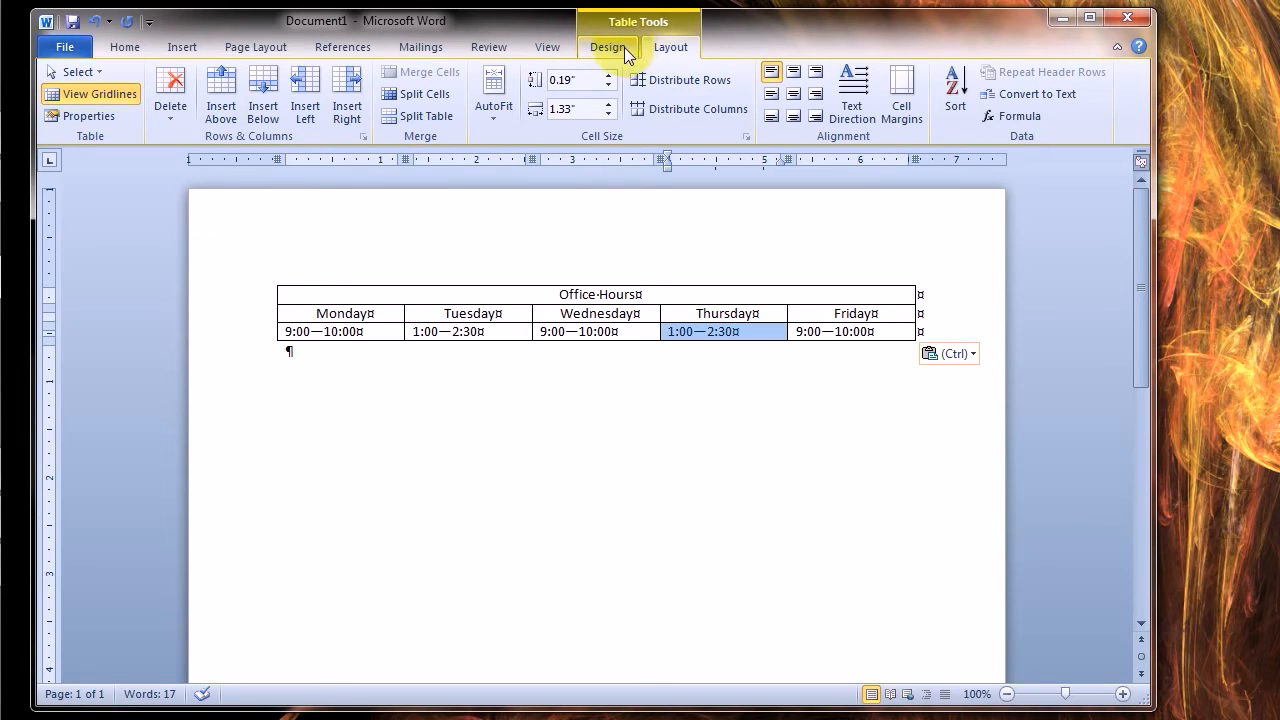
click(622, 48)
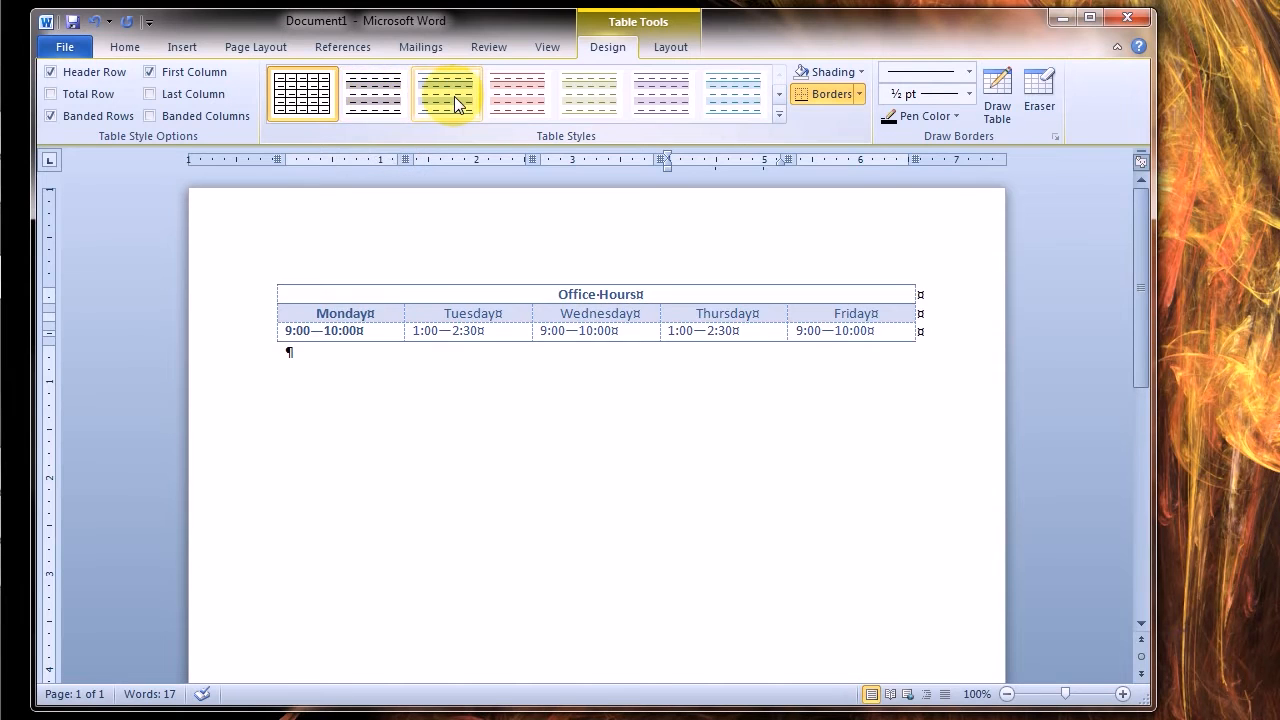
click(490, 105)
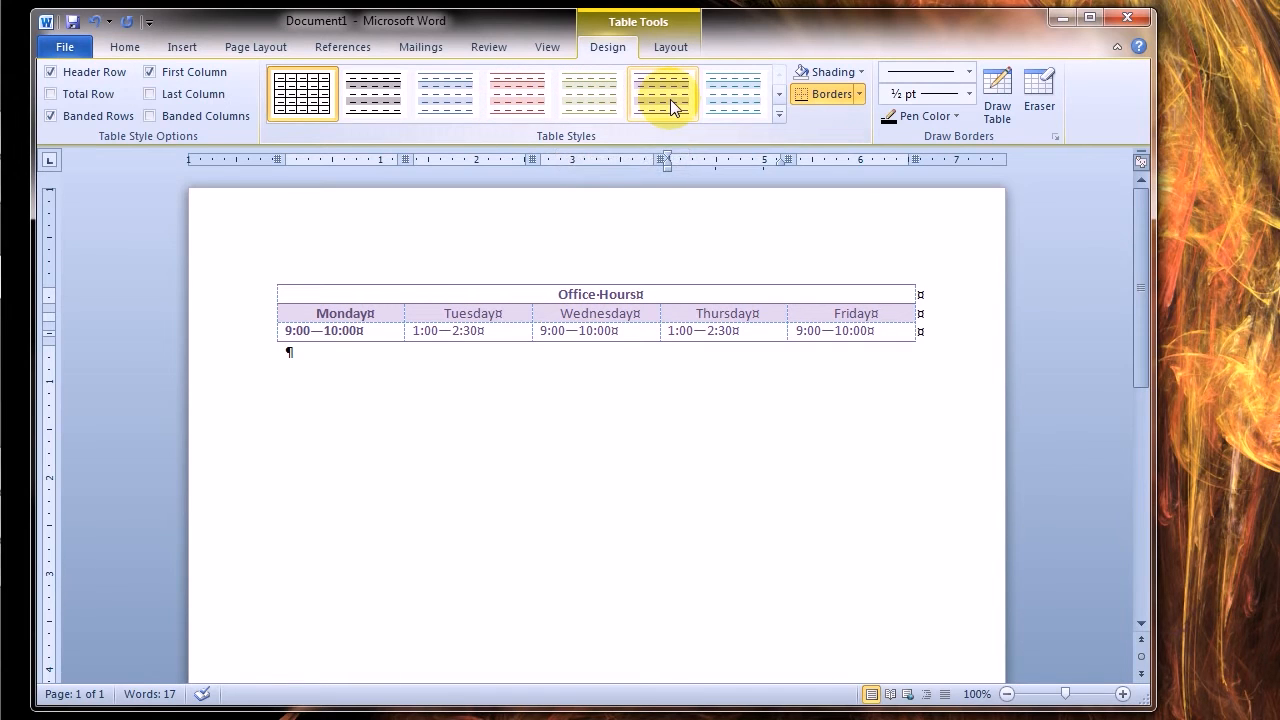
click(388, 108)
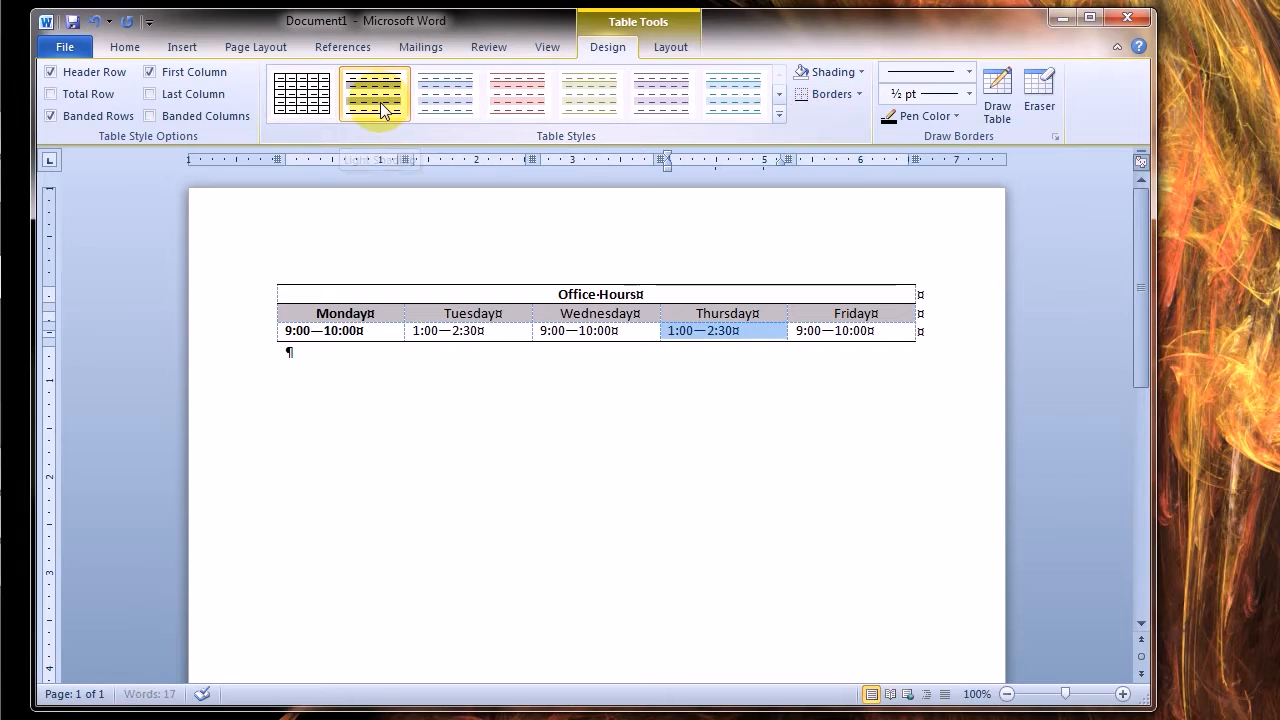
click(394, 420)
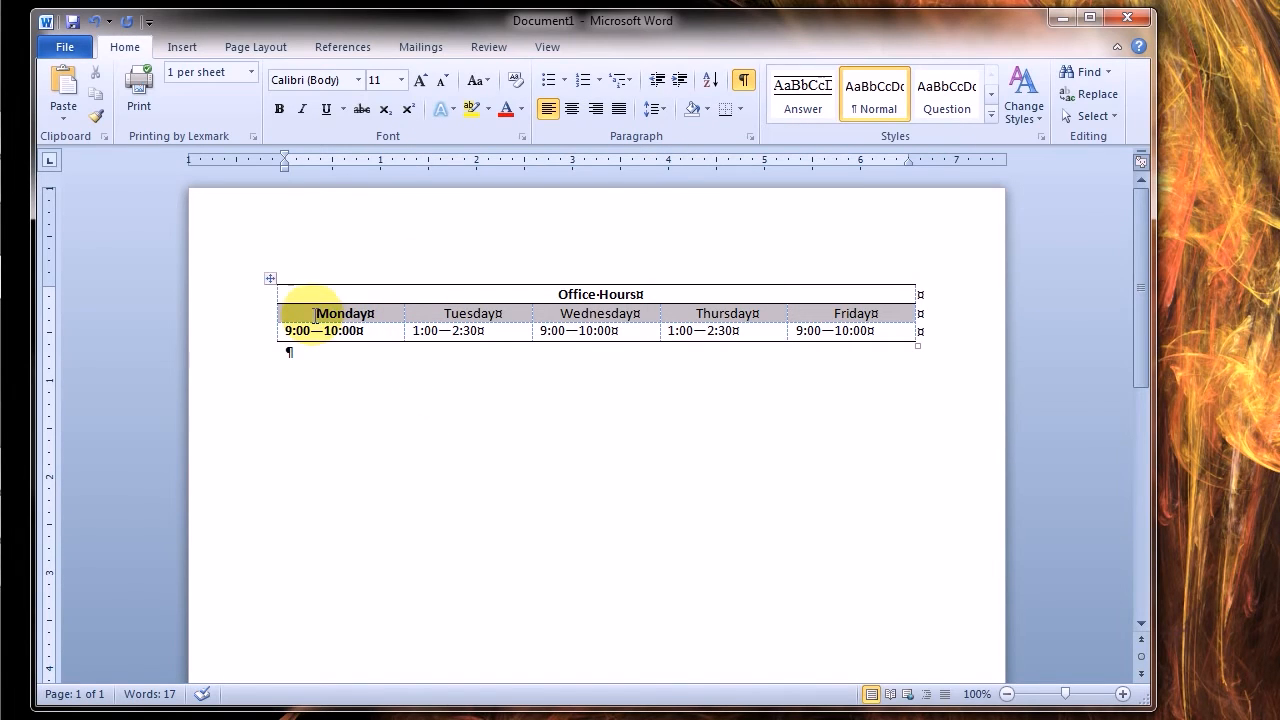
drag(316, 315, 376, 341)
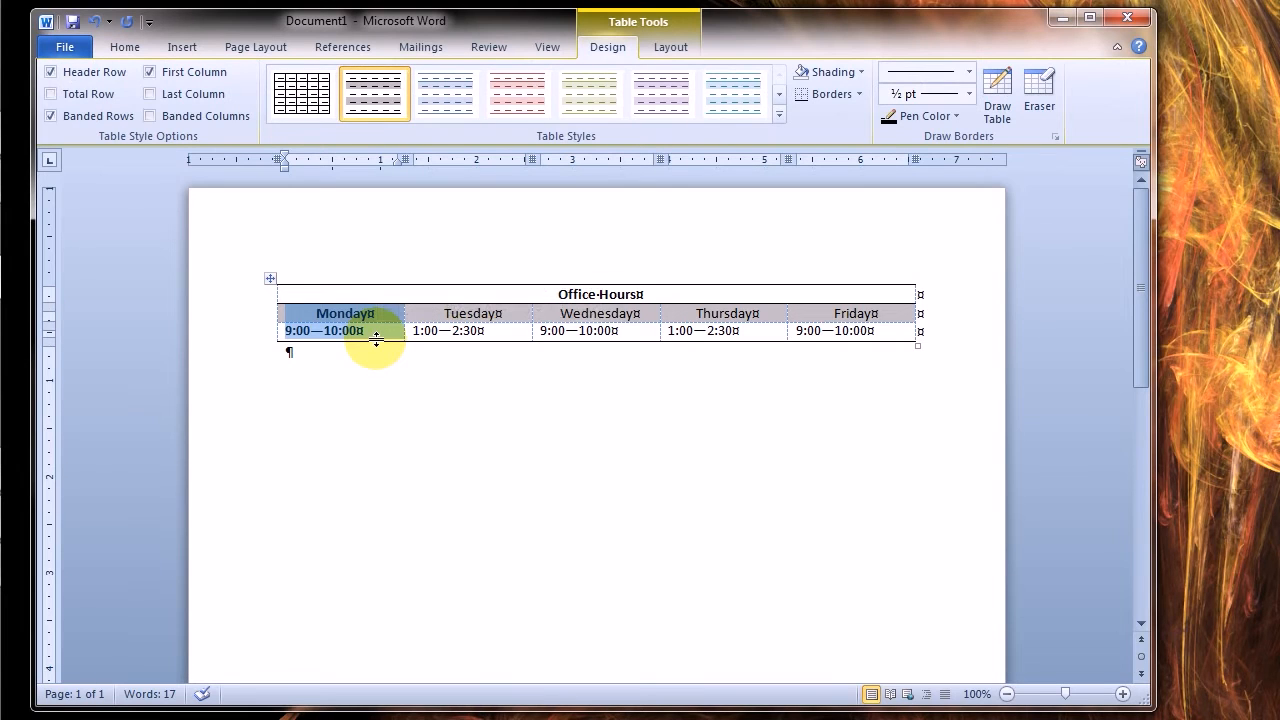
click(414, 366)
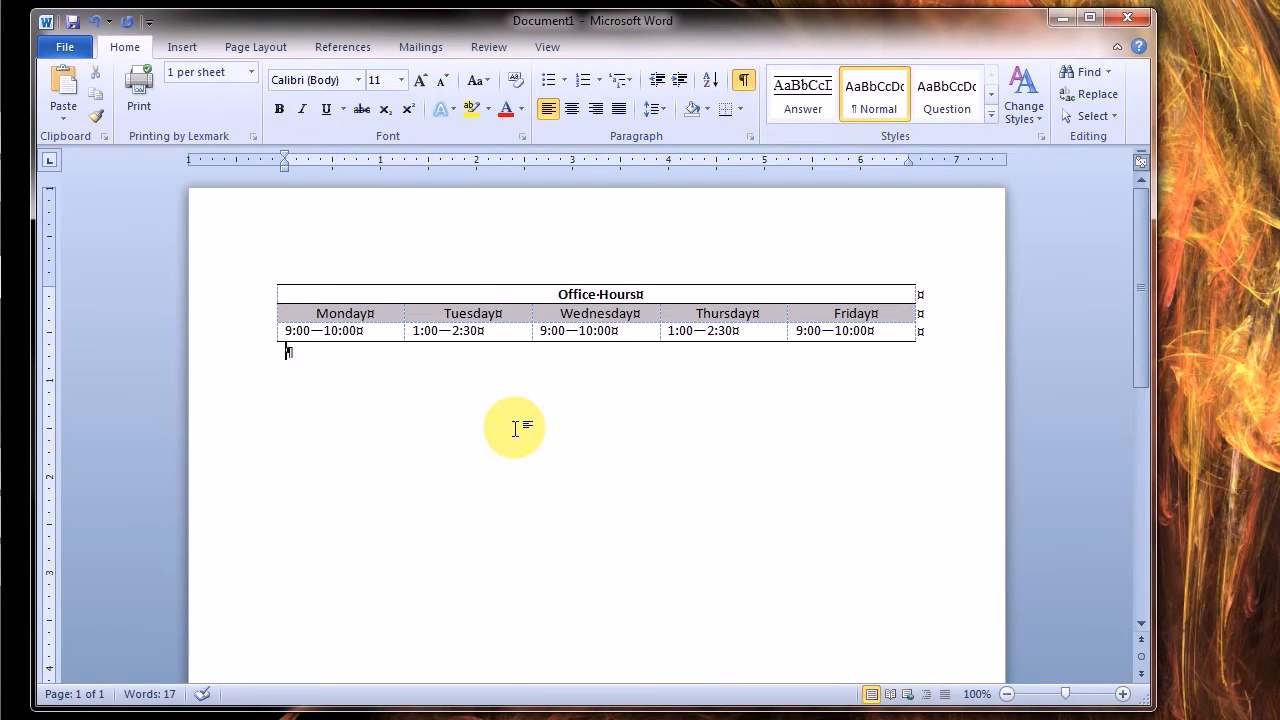
Add a new empty row below the office hours row at the end of the table
click(896, 331)
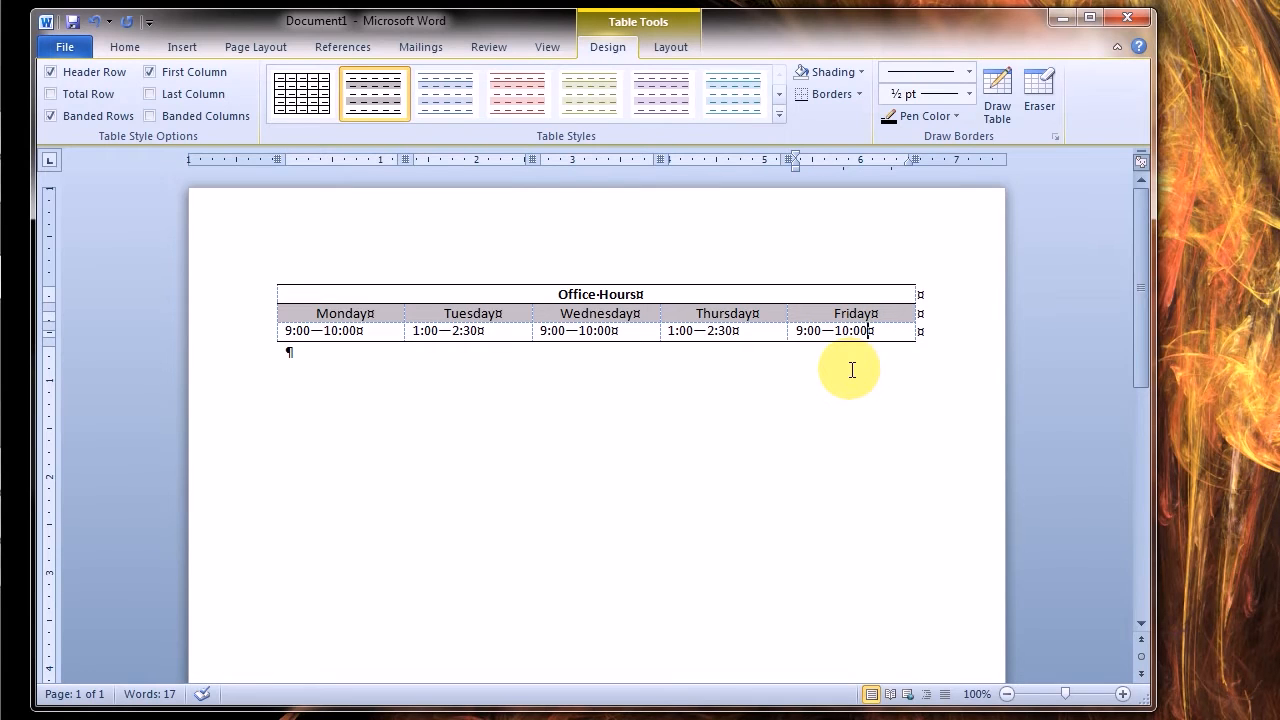
key(Tab)
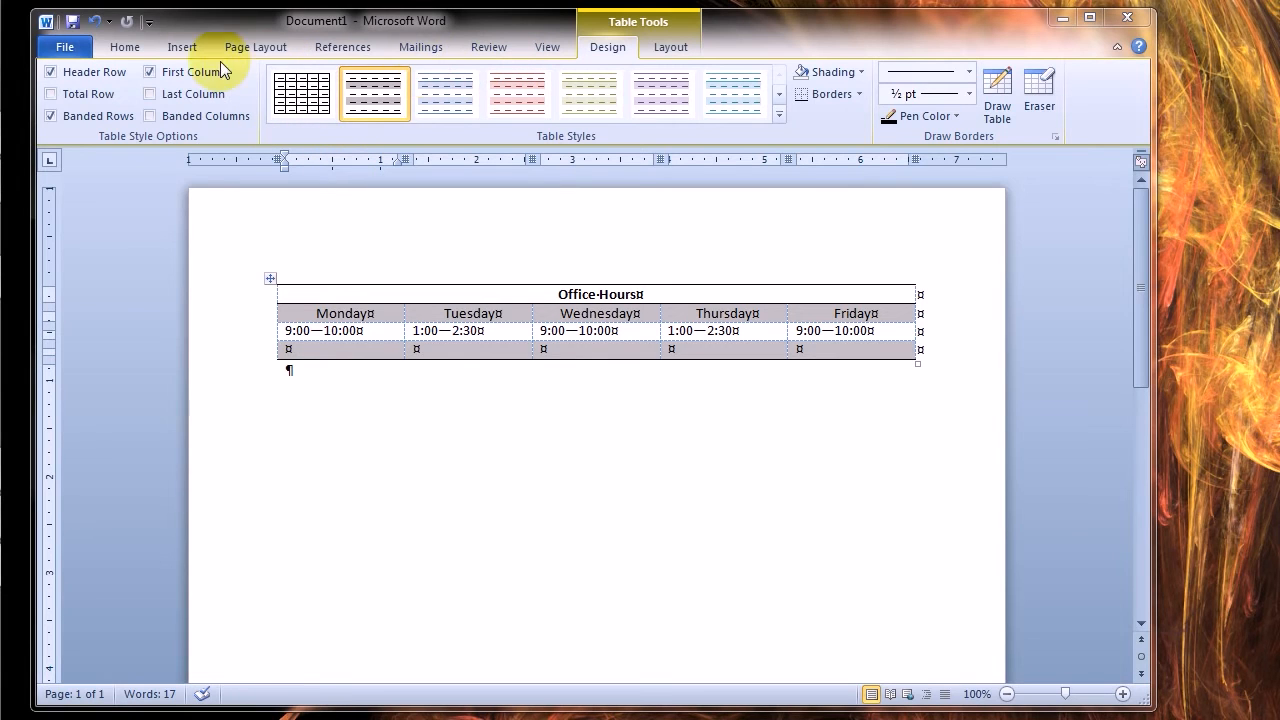
click(676, 50)
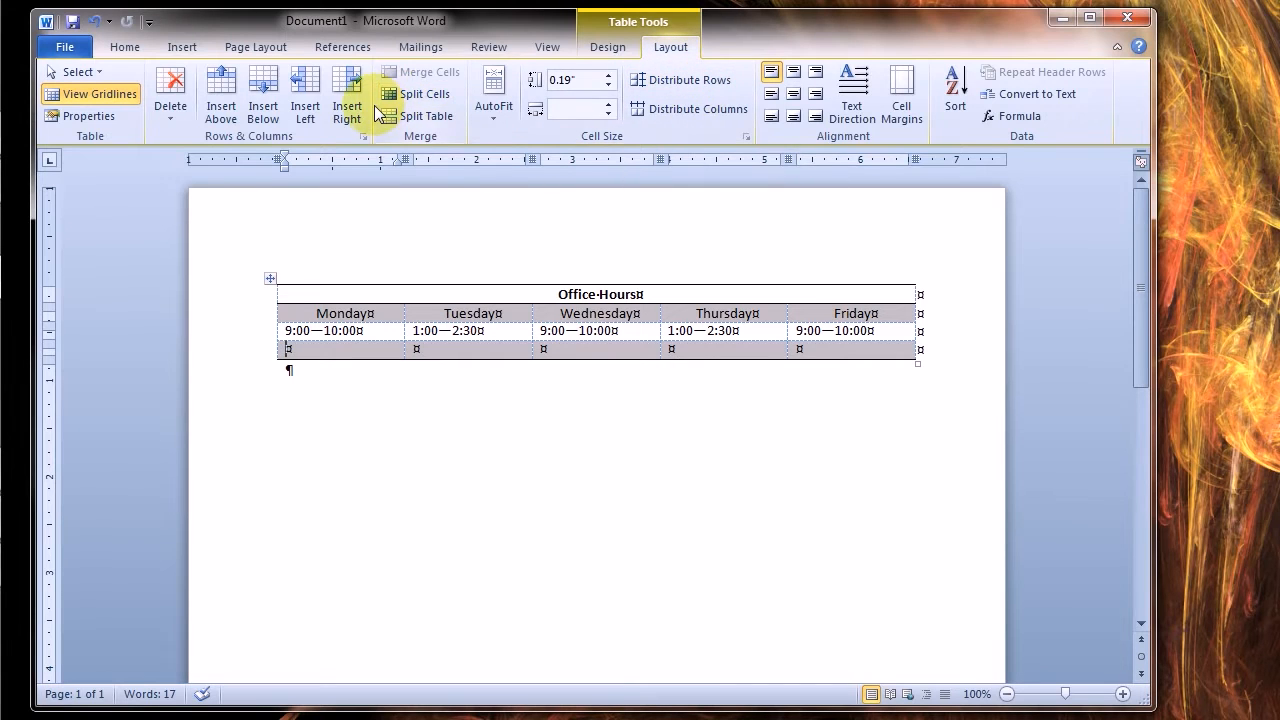
Delete the "Office Hours" title row from the table
click(712, 273)
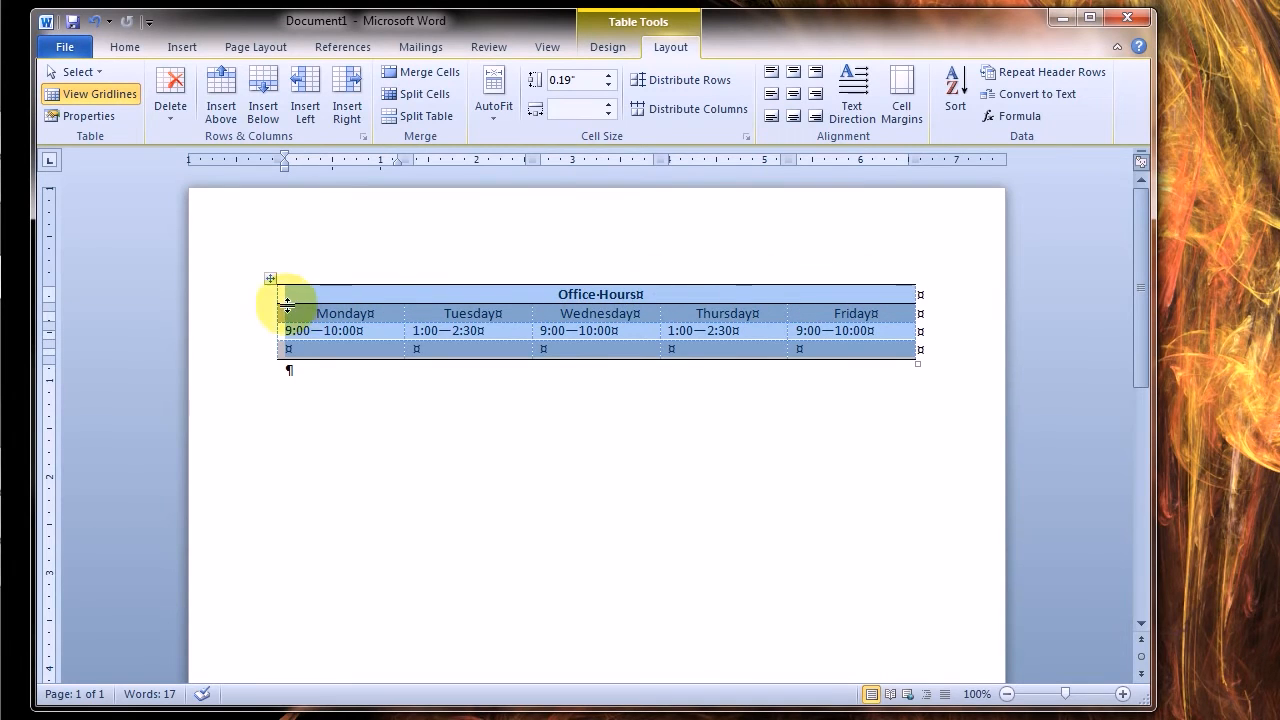
click(233, 304)
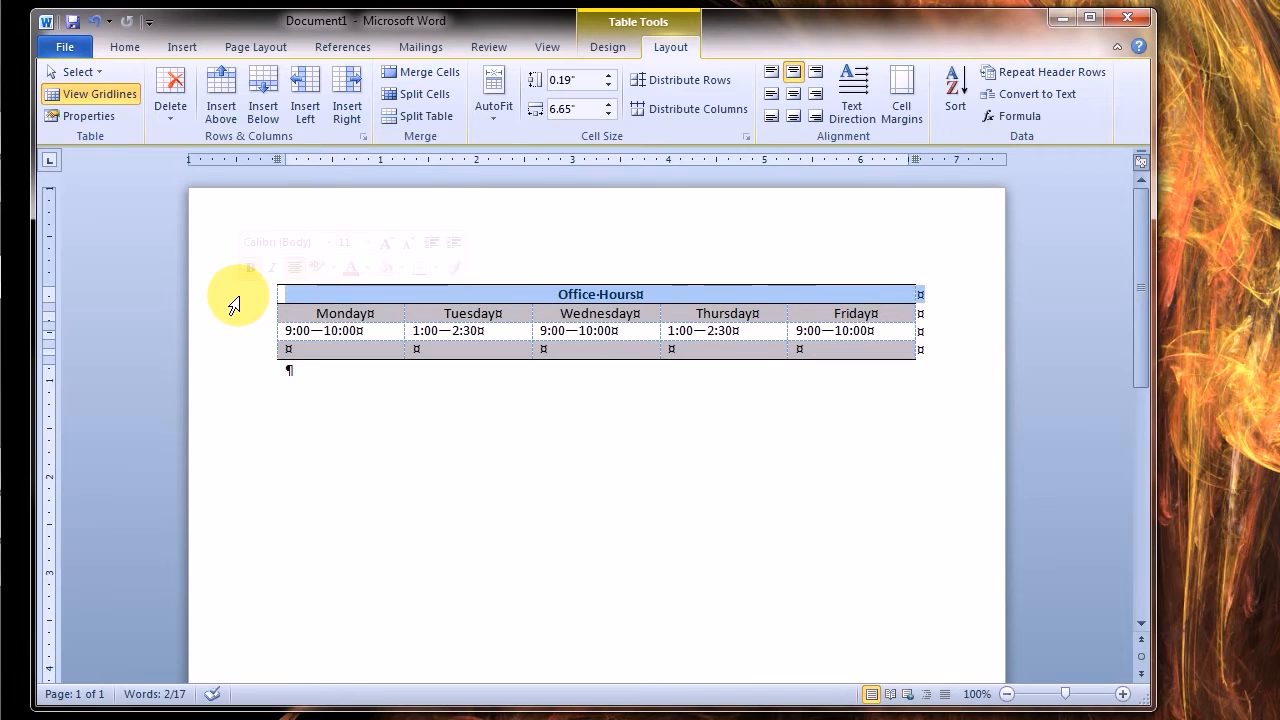
right_click(233, 304)
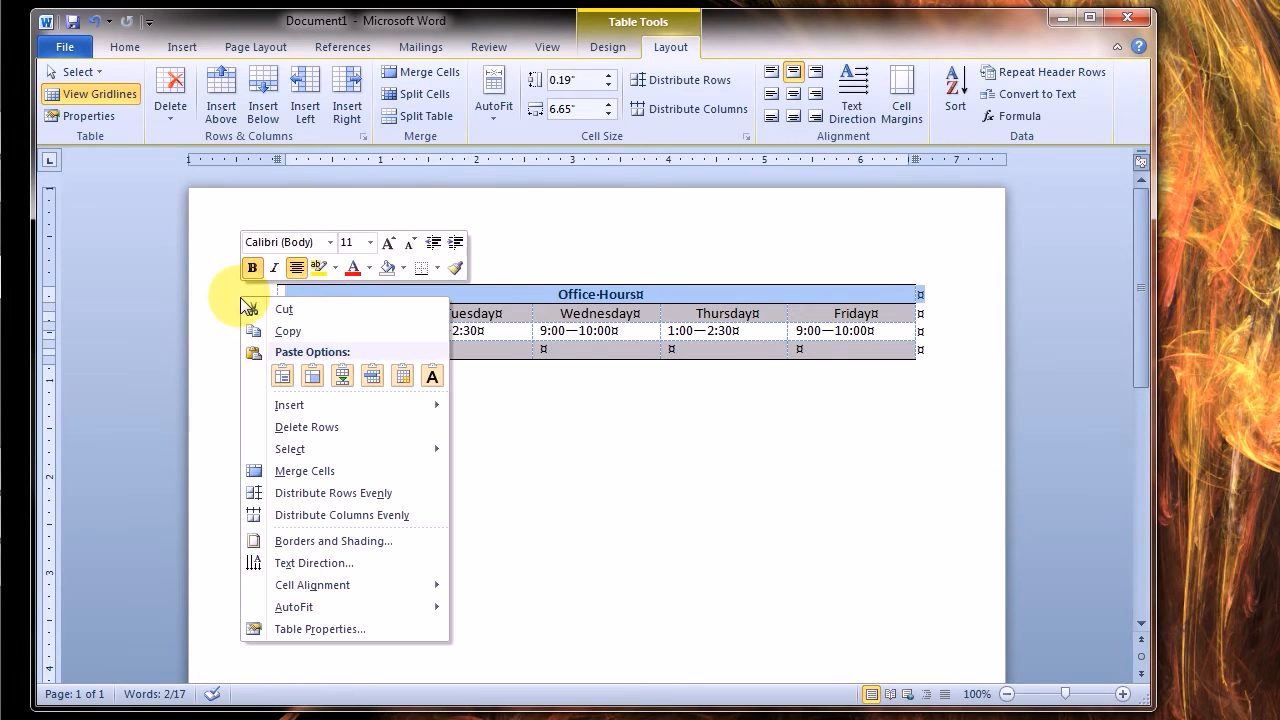
click(280, 427)
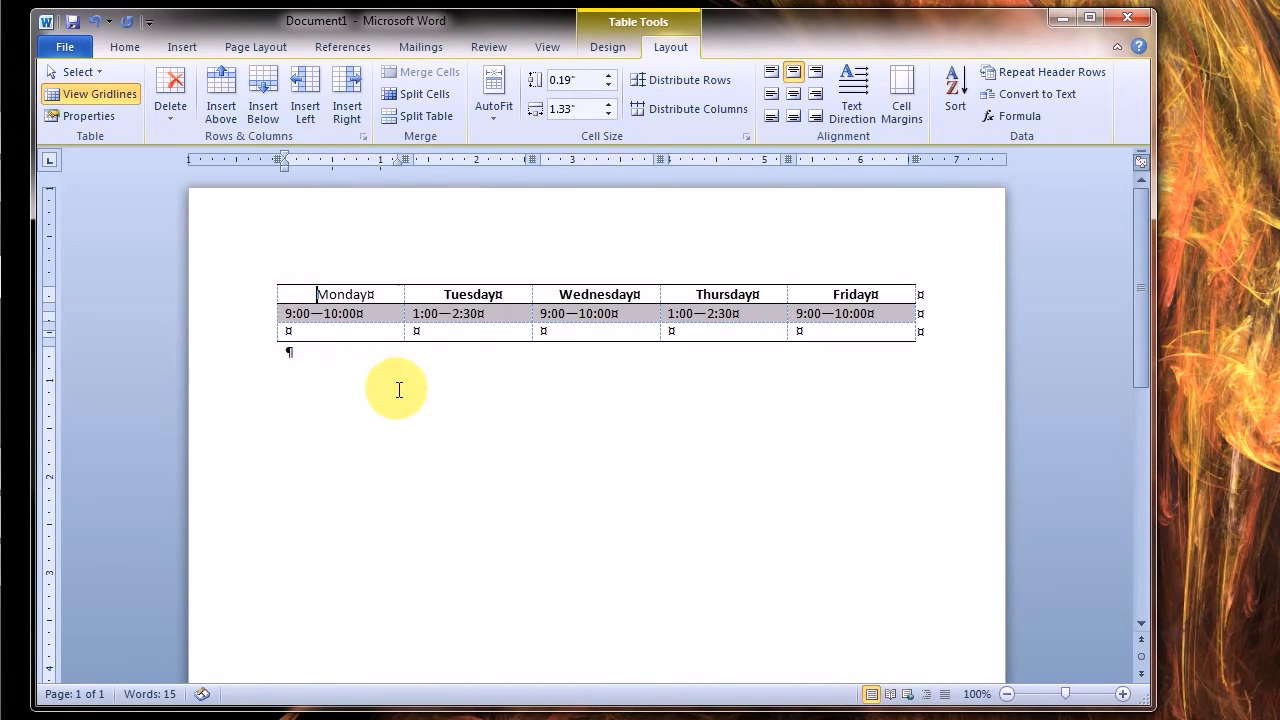
Select the Tuesday through Friday columns one at a time and the Monday to Wednesday columns as a group
click(461, 276)
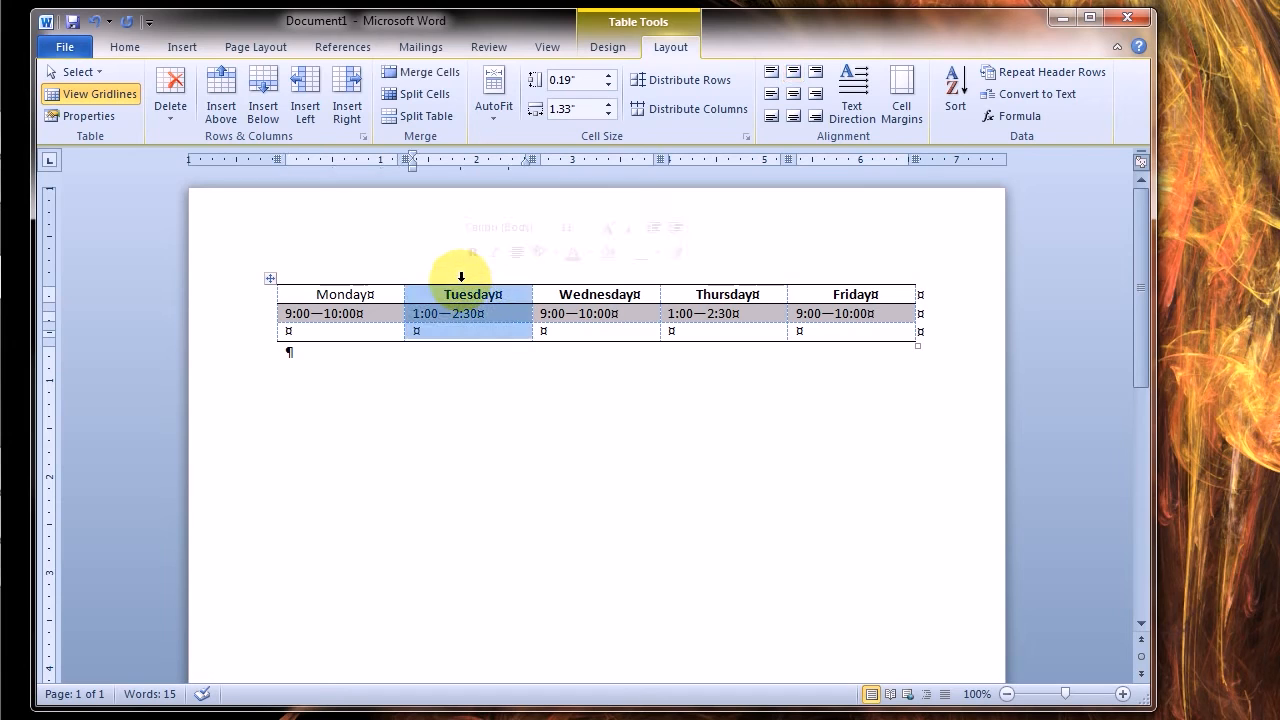
click(585, 278)
click(696, 279)
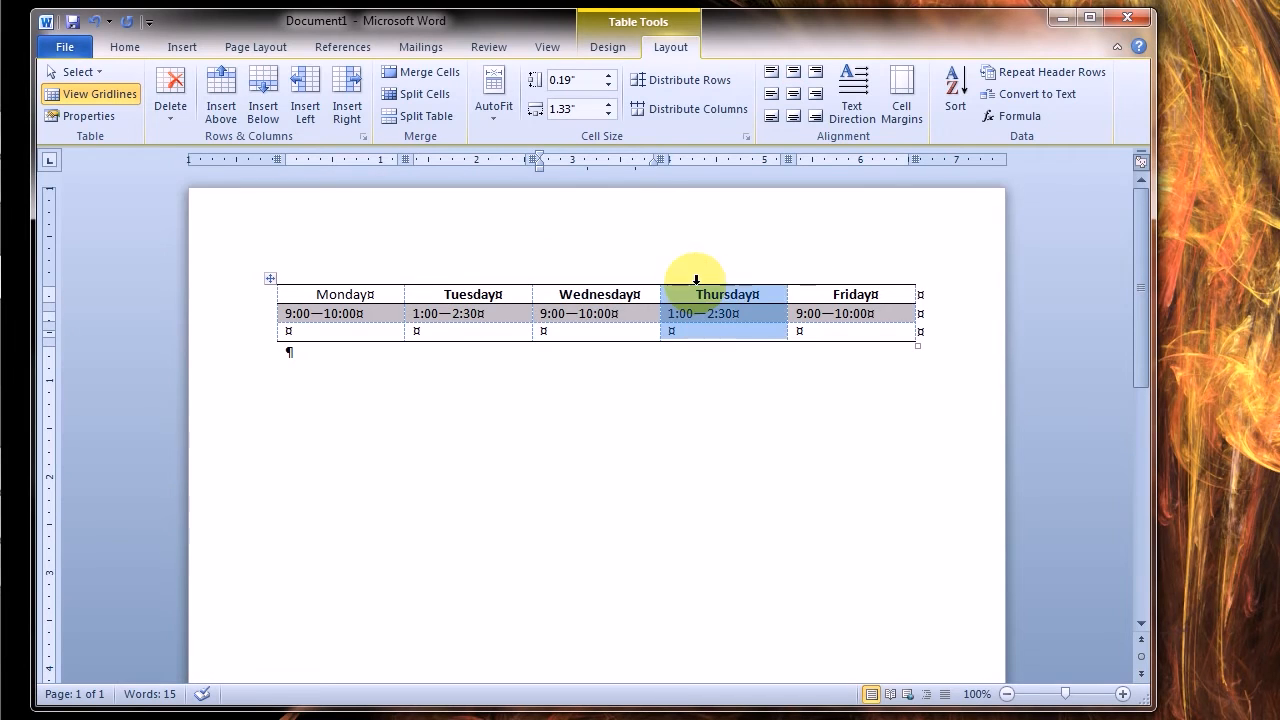
click(826, 278)
click(393, 273)
drag(393, 273, 600, 277)
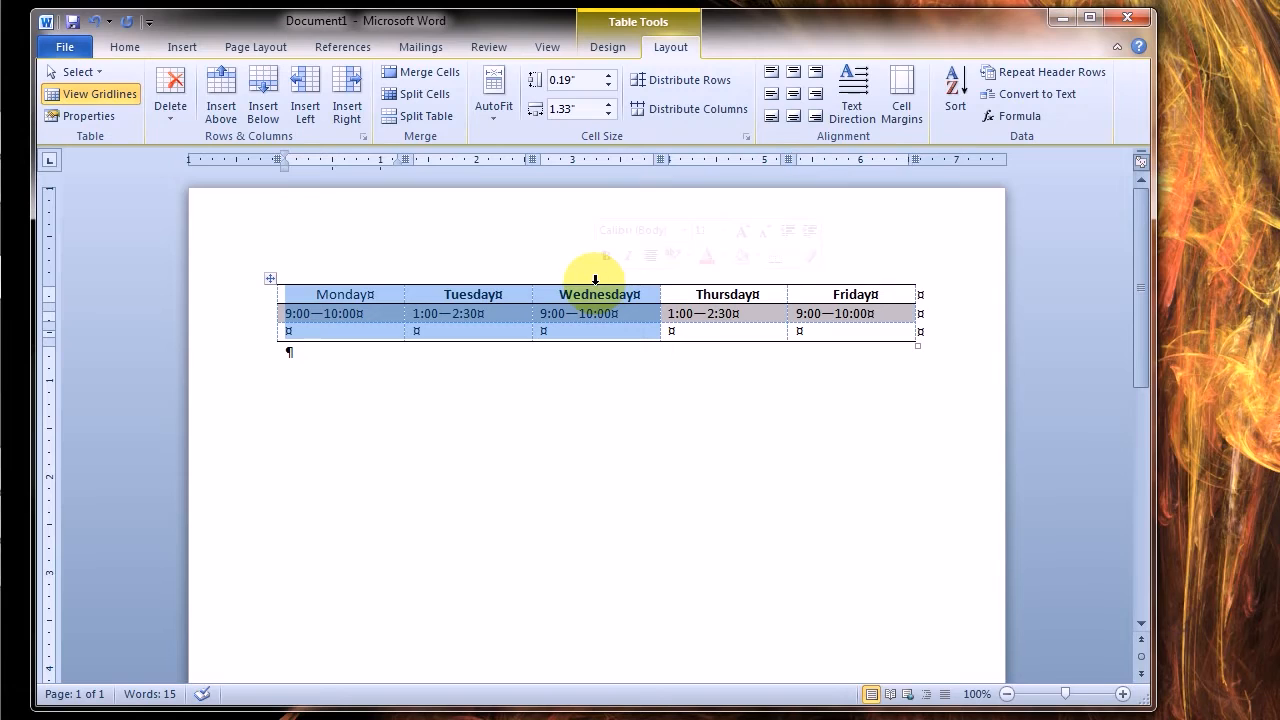
click(705, 280)
Insert an empty column to the right of the Friday column
click(835, 280)
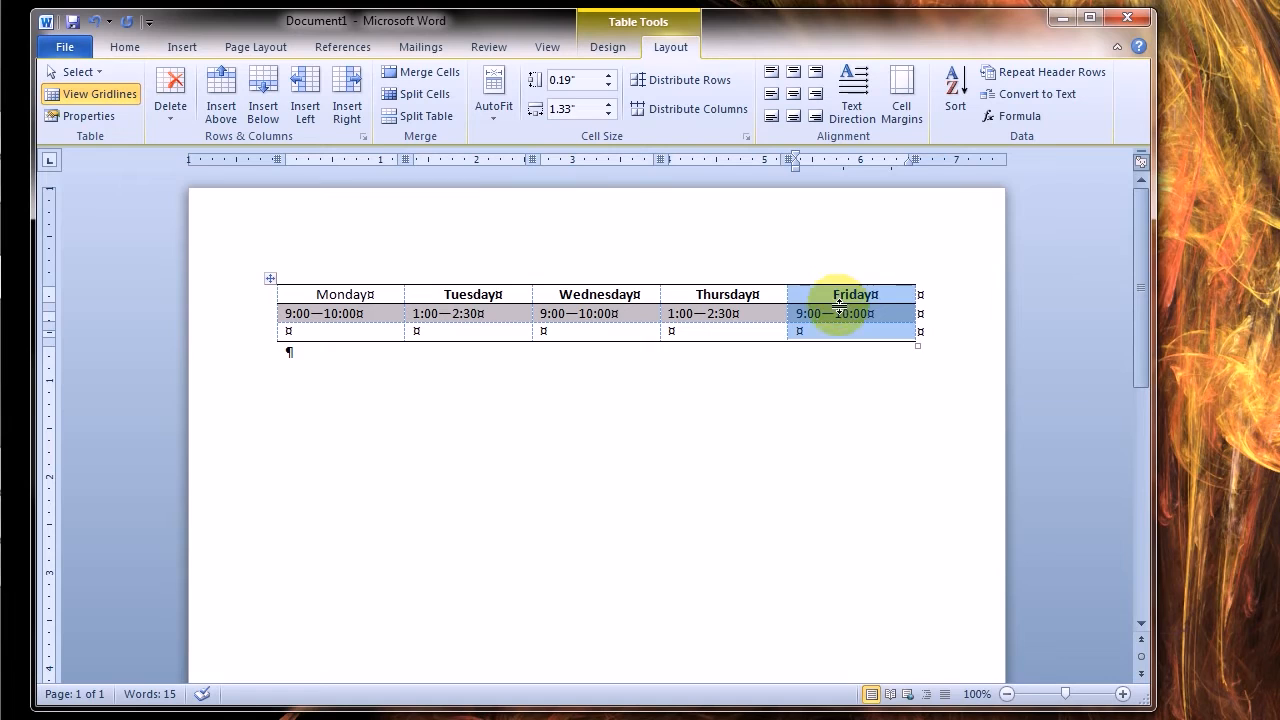
right_click(833, 301)
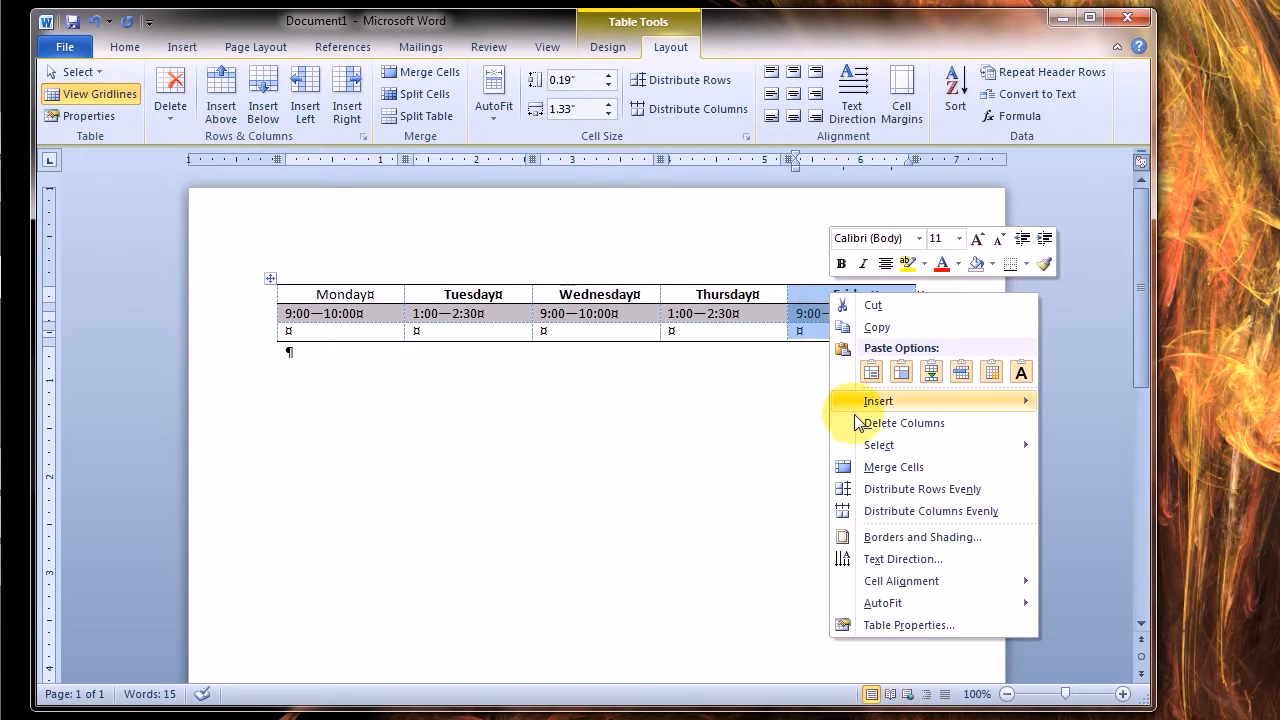
mouse_move(865, 447)
mouse_move(860, 401)
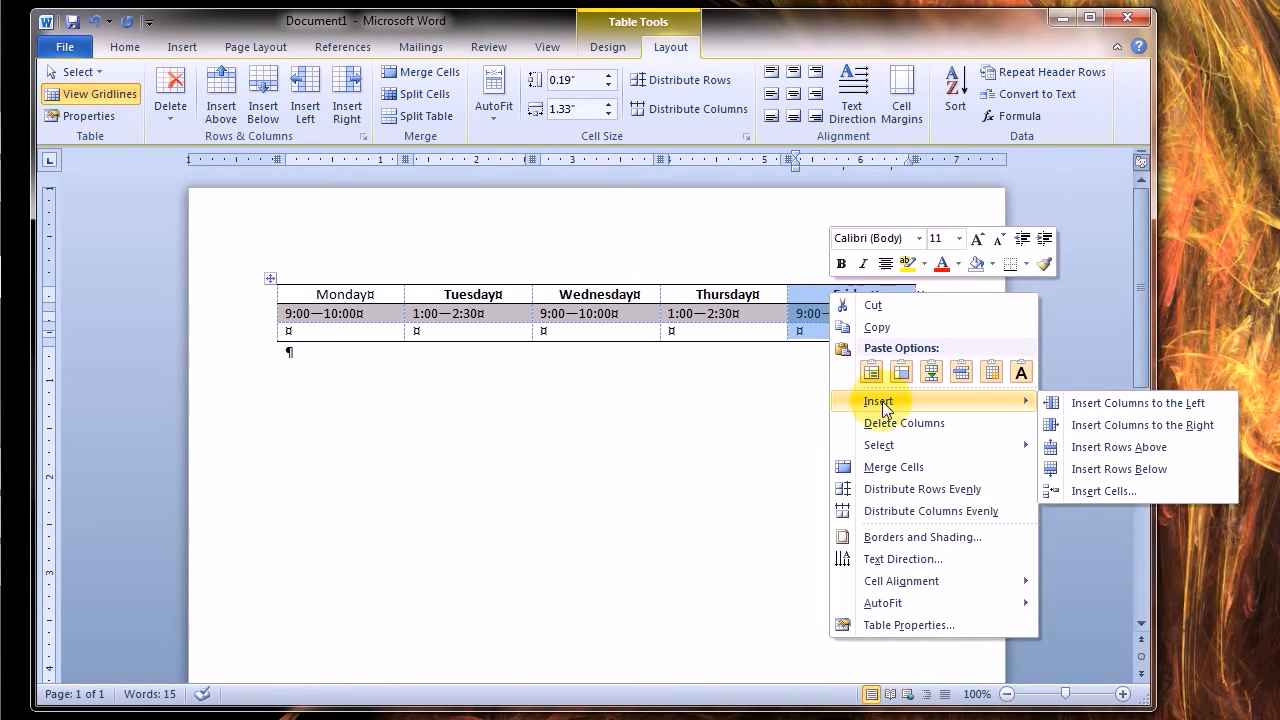
click(1097, 425)
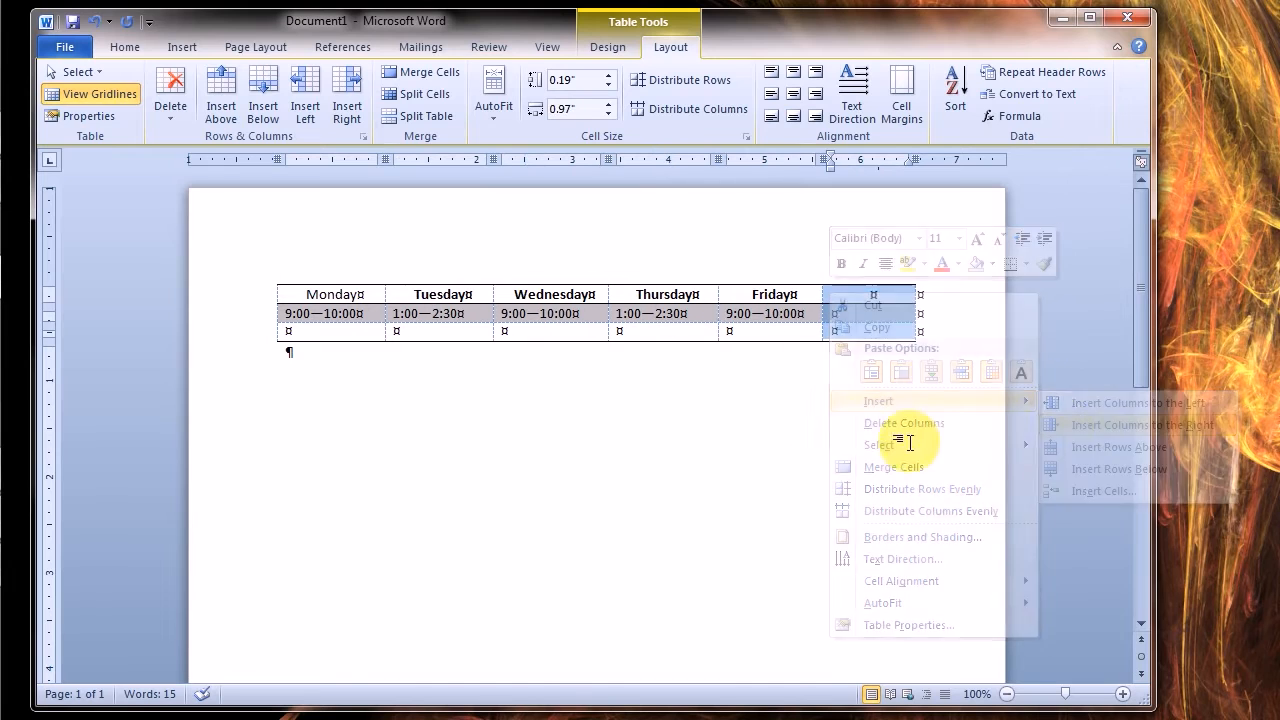
click(778, 425)
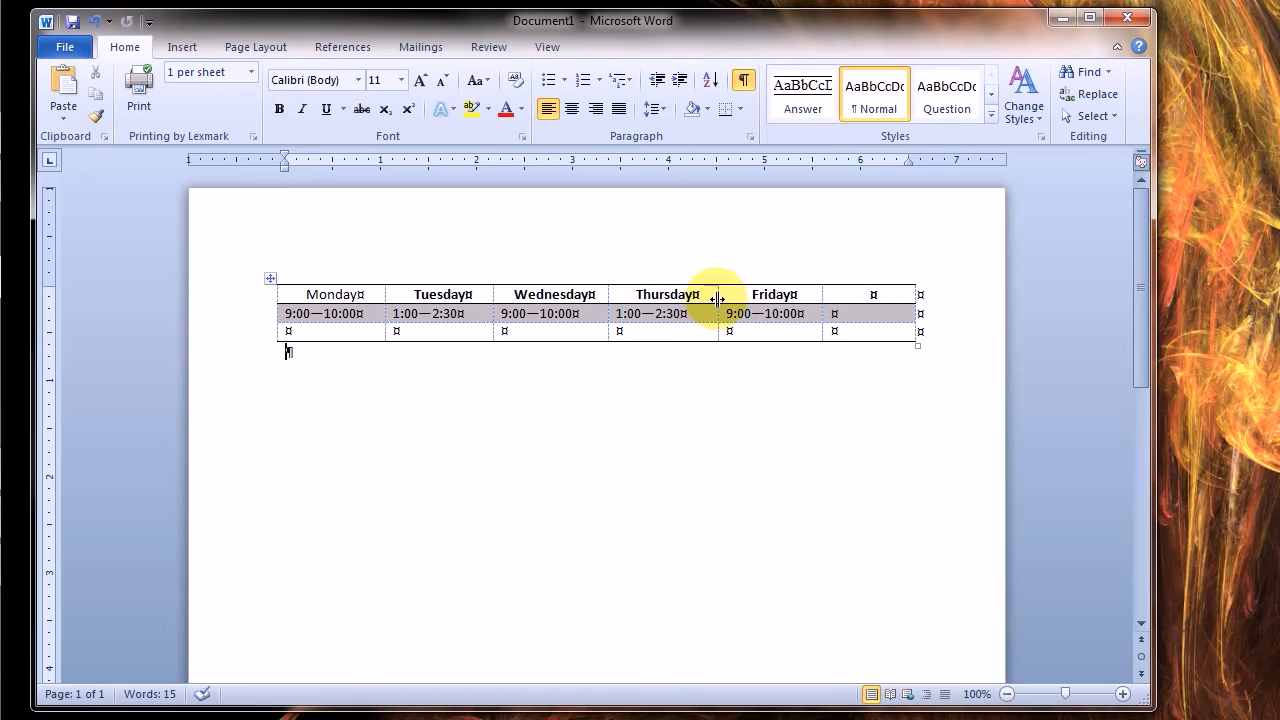
Widen the Thursday and Tuesday columns by moving their right borders
drag(718, 298, 752, 298)
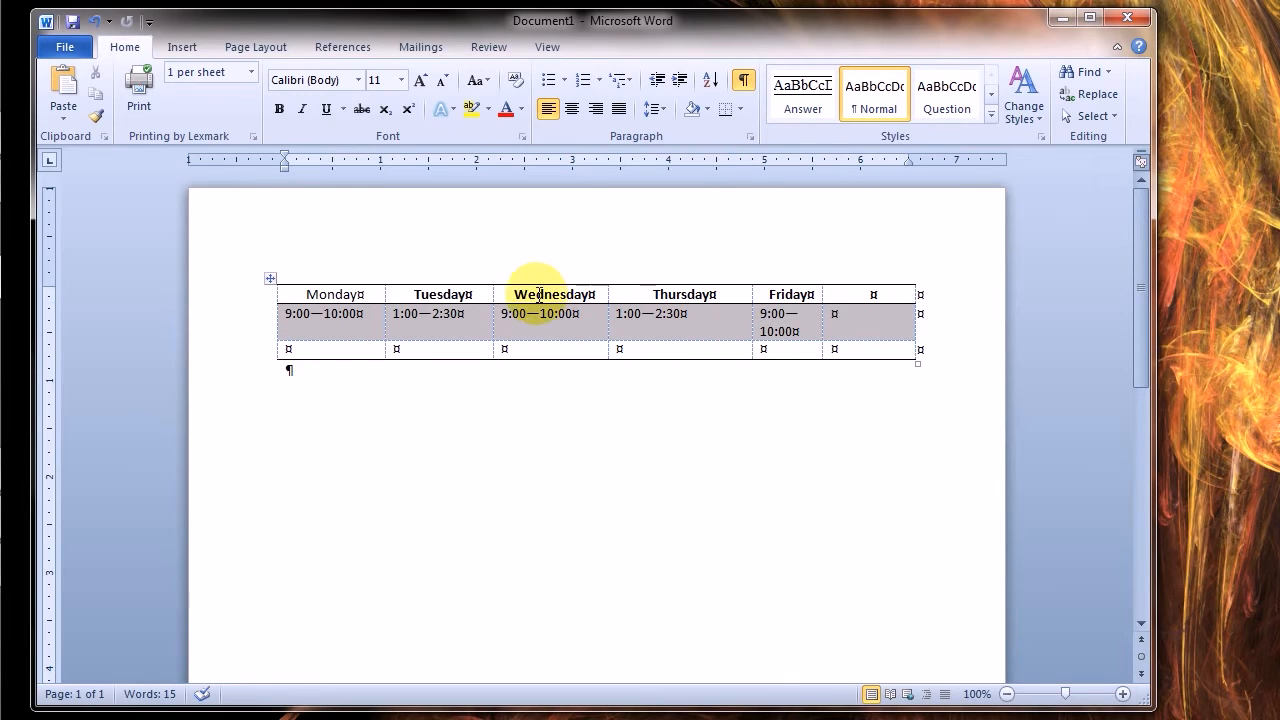
click(492, 300)
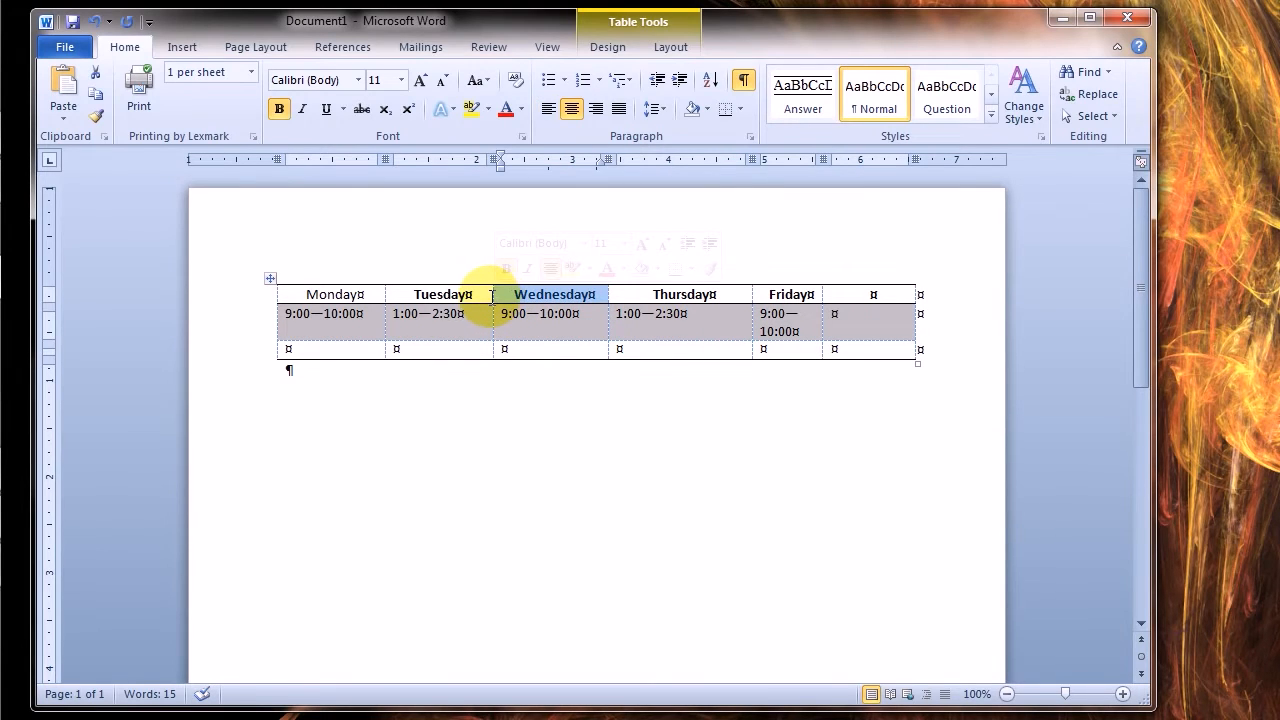
click(488, 281)
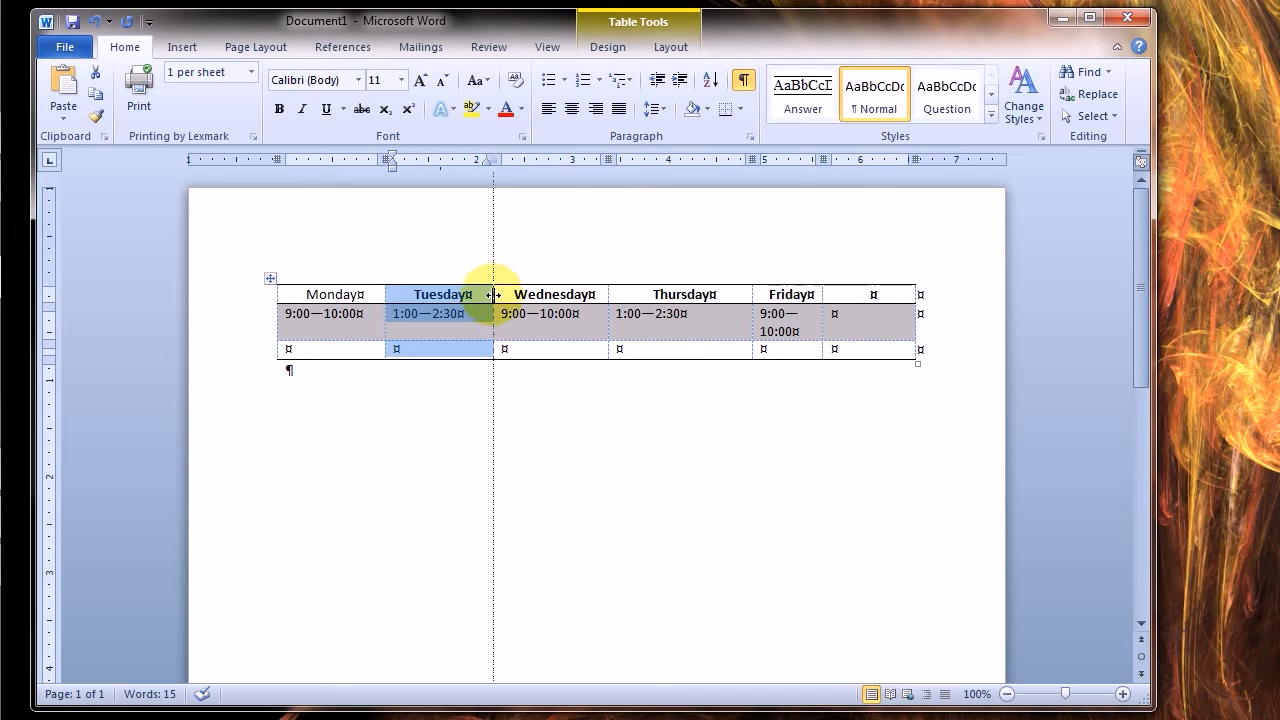
drag(493, 295, 519, 292)
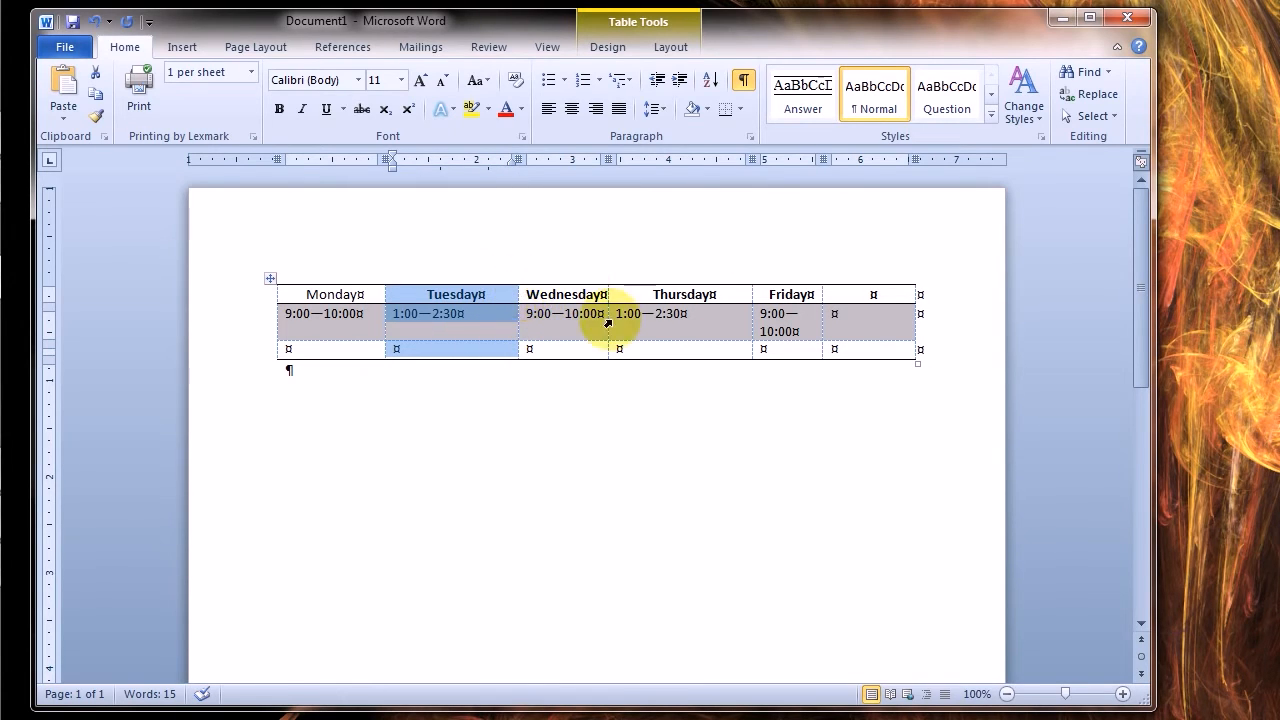
Try widening only the empty cell below Wednesday's hours and undo that change
click(520, 350)
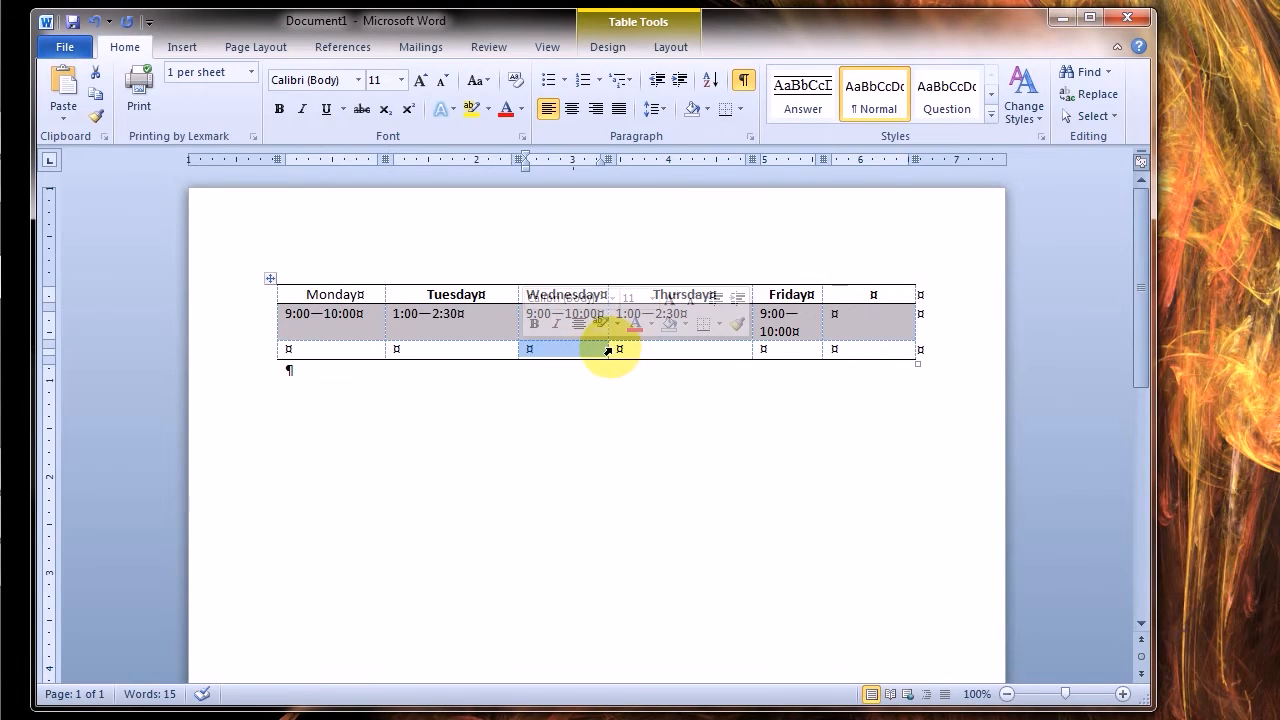
drag(609, 349, 633, 349)
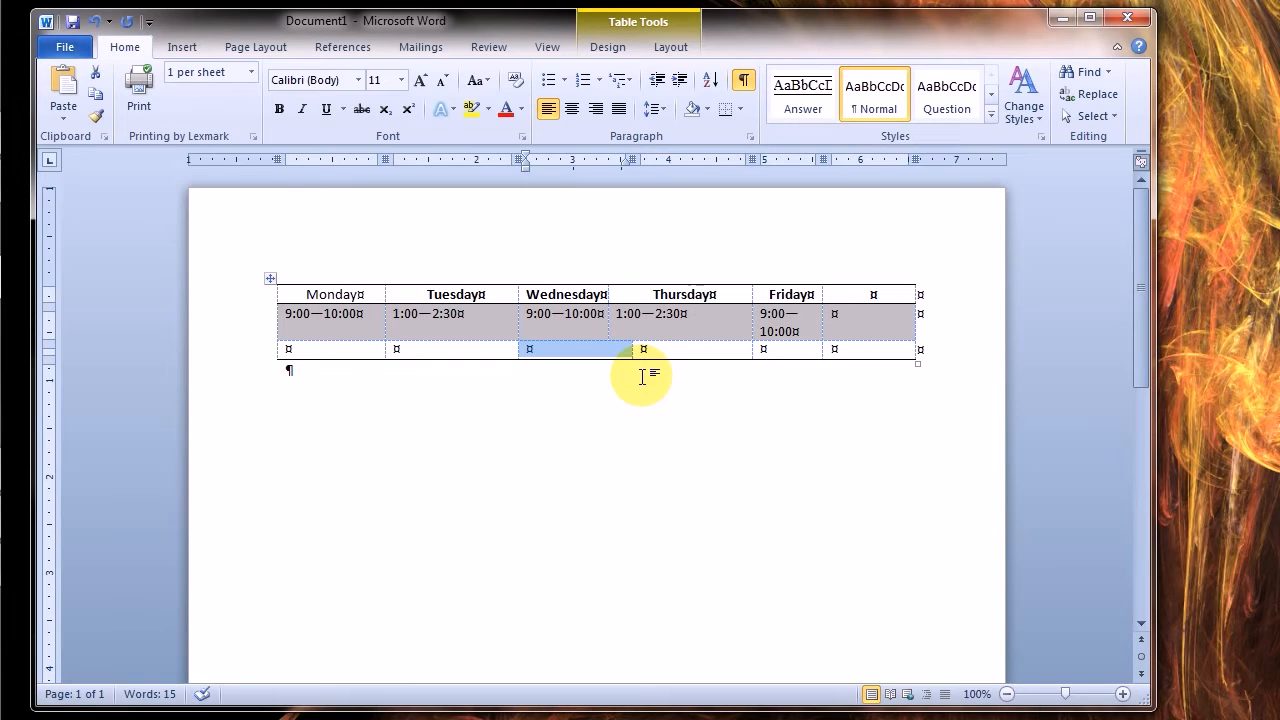
key(ctrl+z)
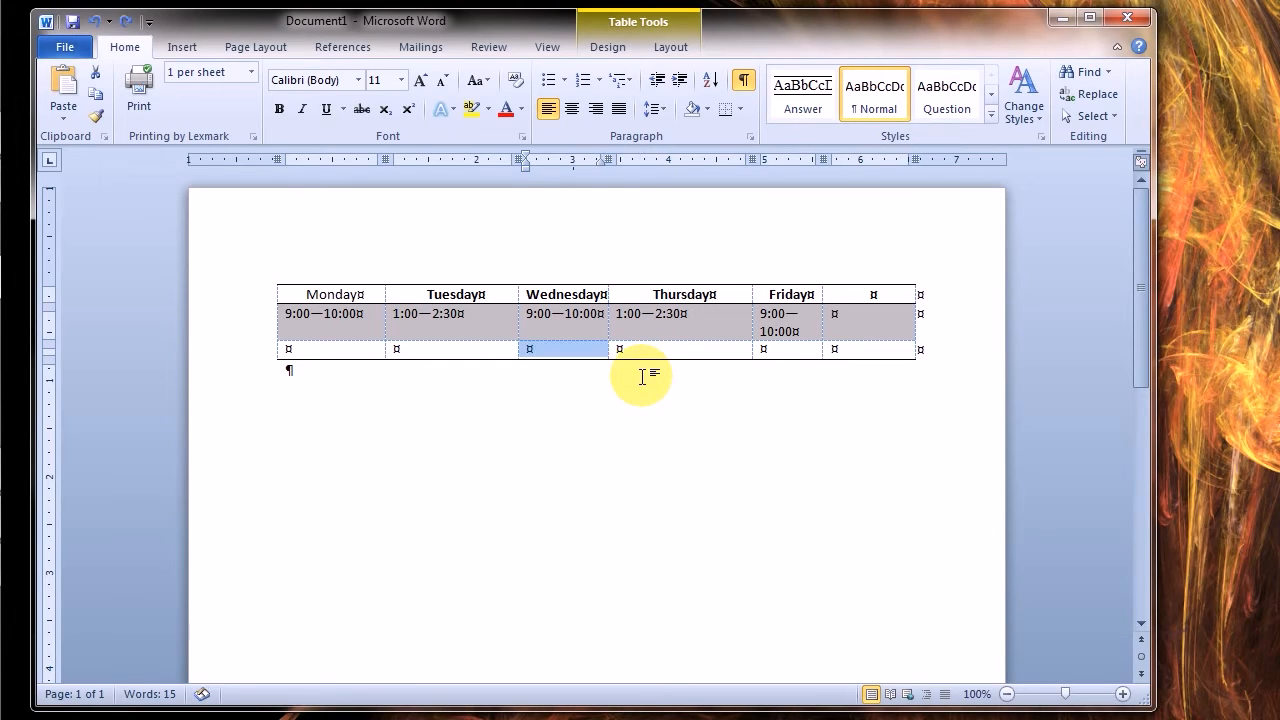
click(643, 383)
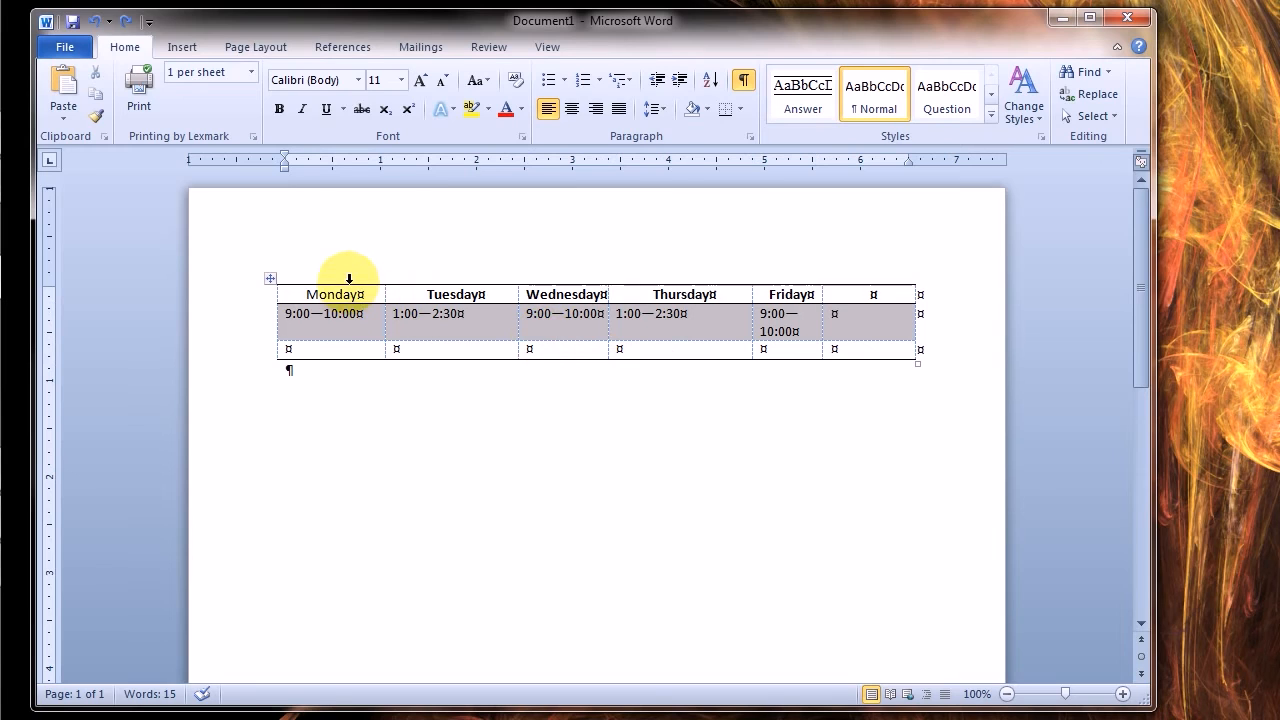
Select all the columns of the table and distribute them evenly
drag(349, 279, 860, 284)
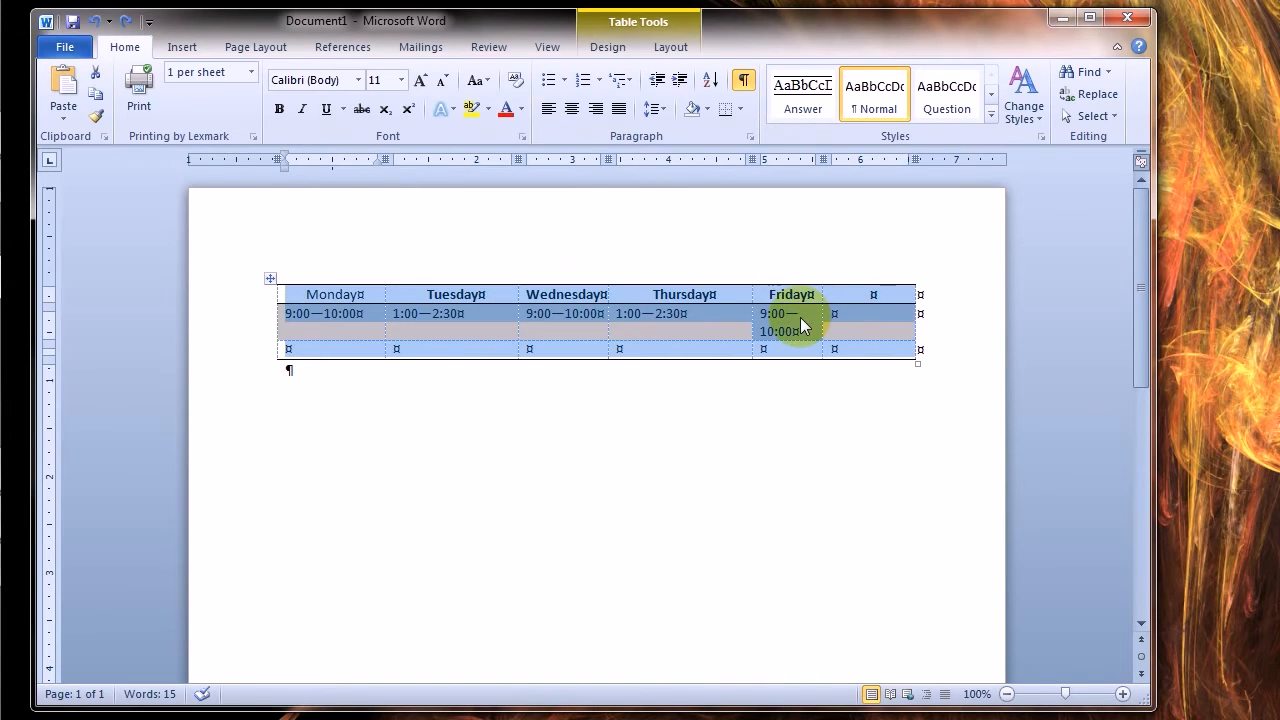
right_click(800, 317)
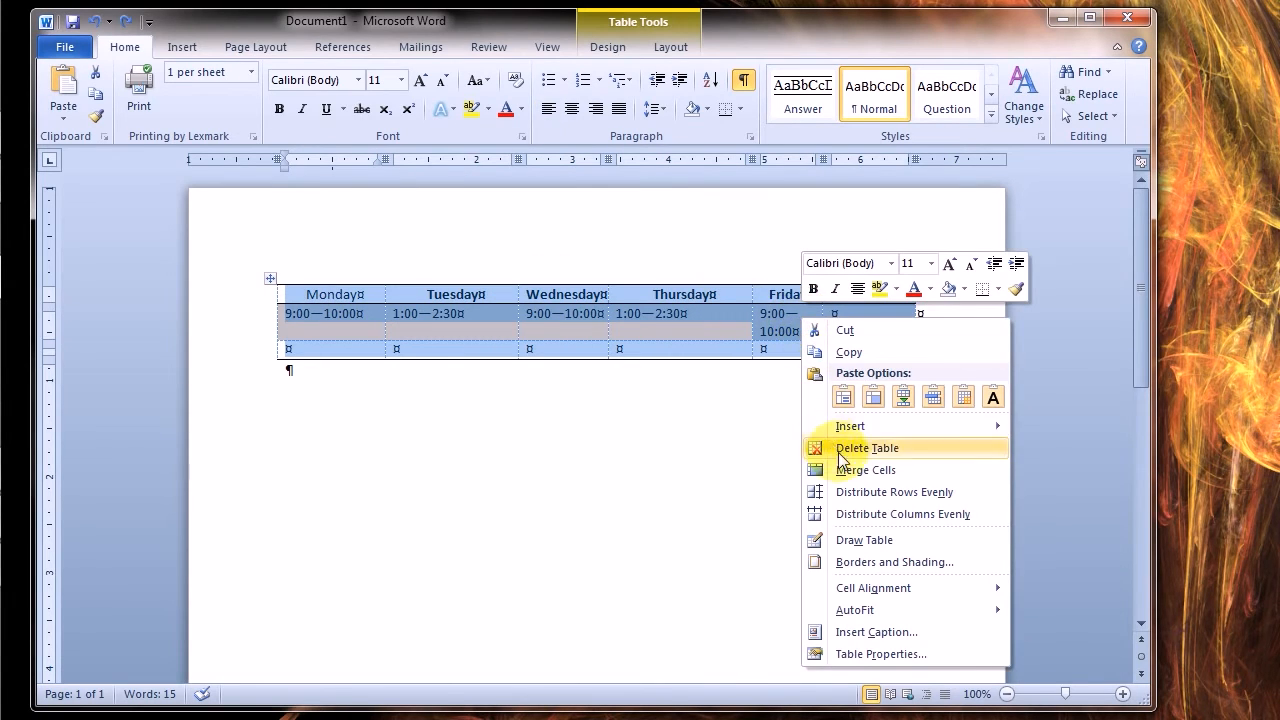
click(855, 514)
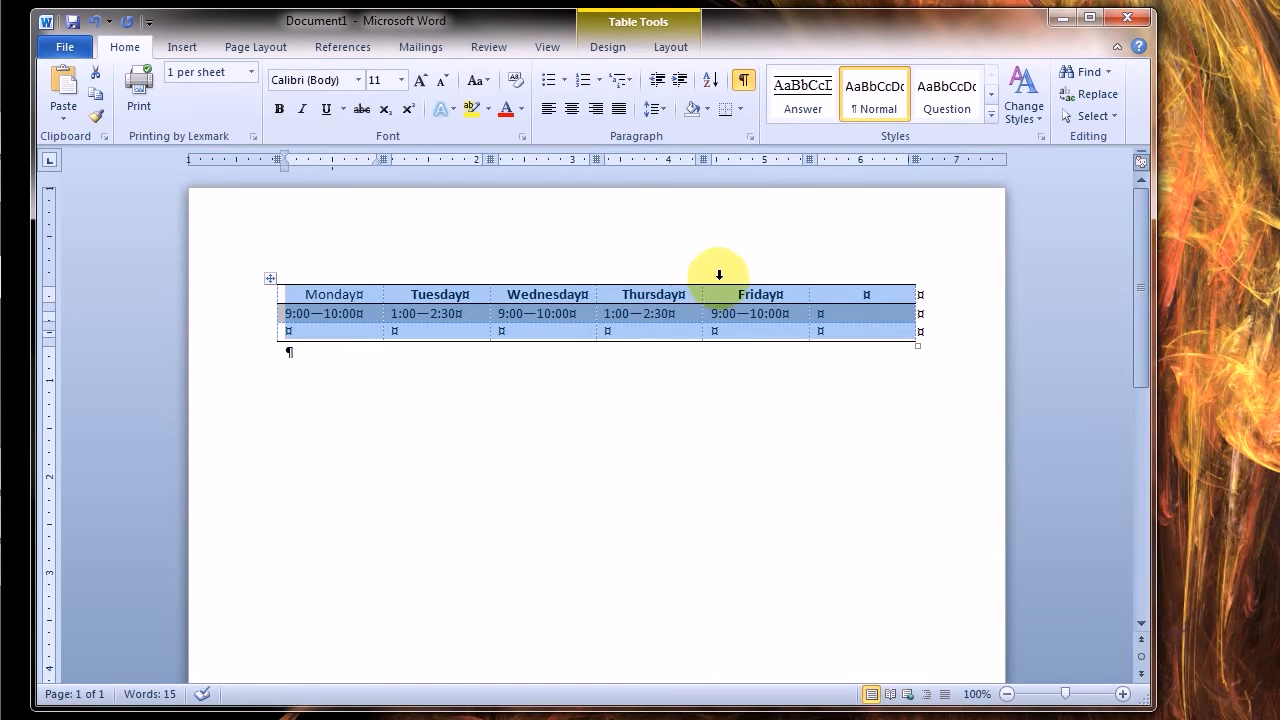
Draw vertical borders that split the empty last column and the empty cells below Thursday's and Wednesday's hours
click(672, 50)
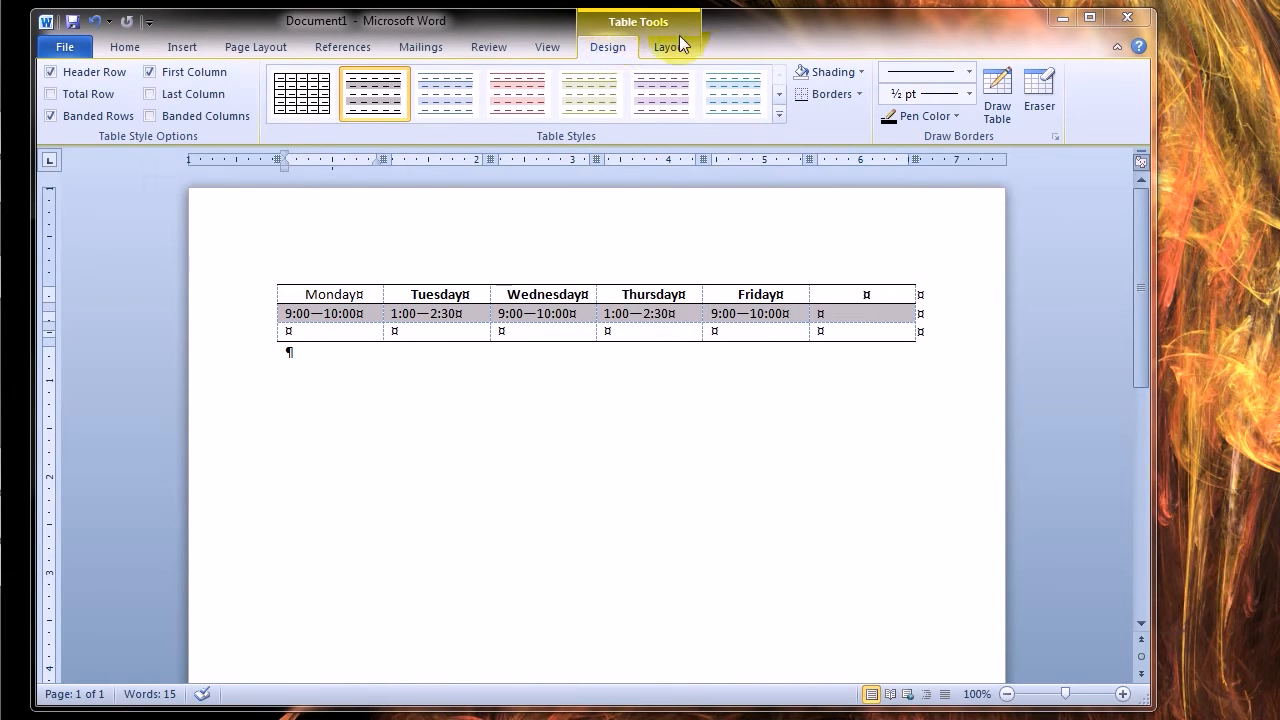
click(998, 80)
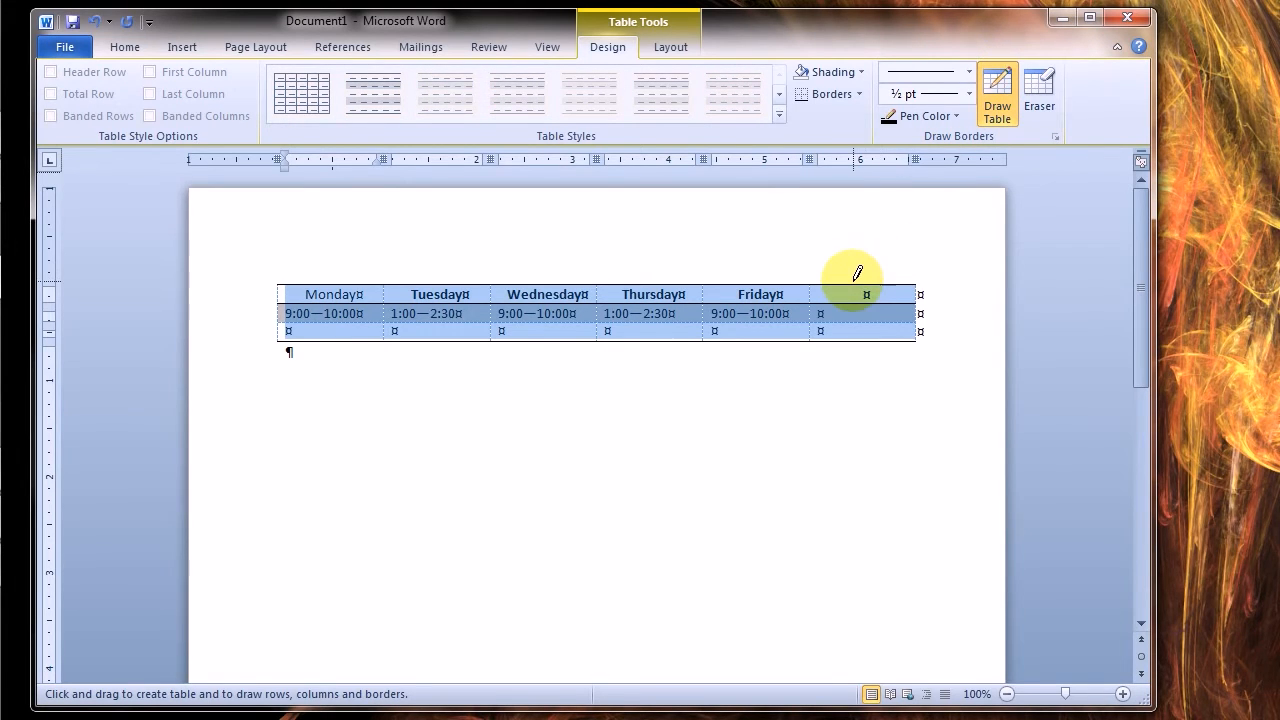
drag(853, 277, 852, 332)
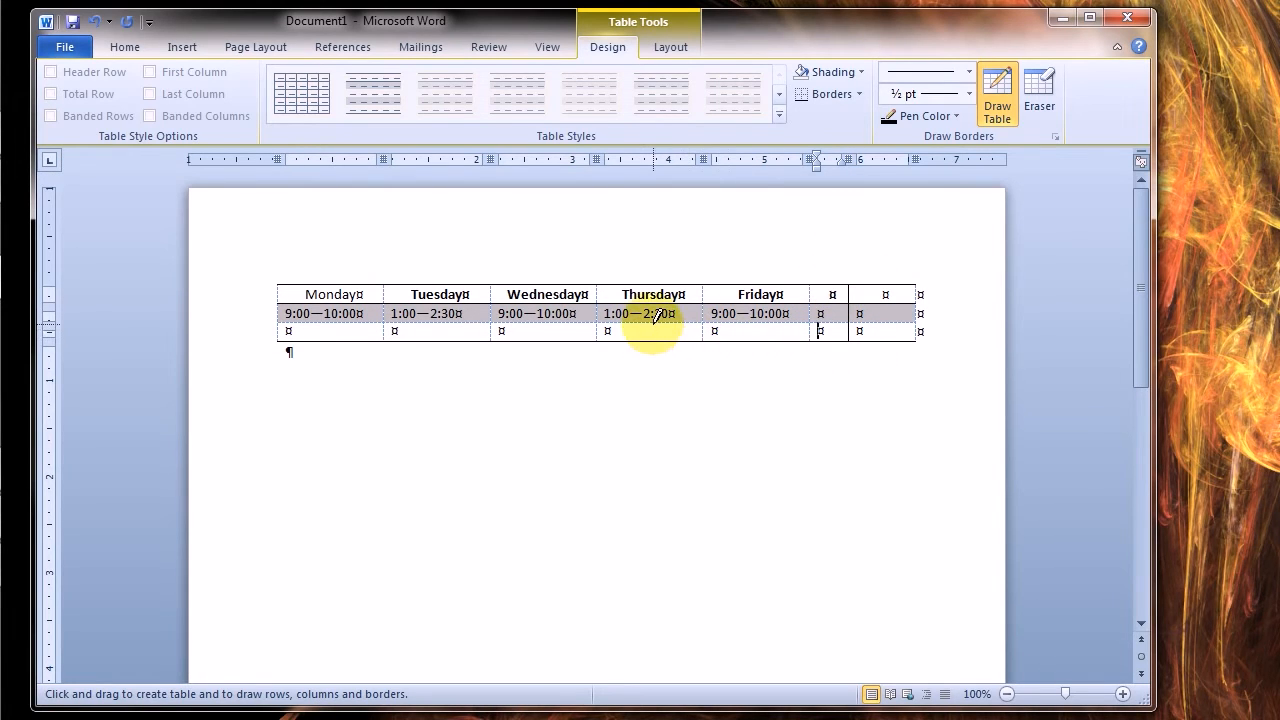
drag(655, 318, 652, 336)
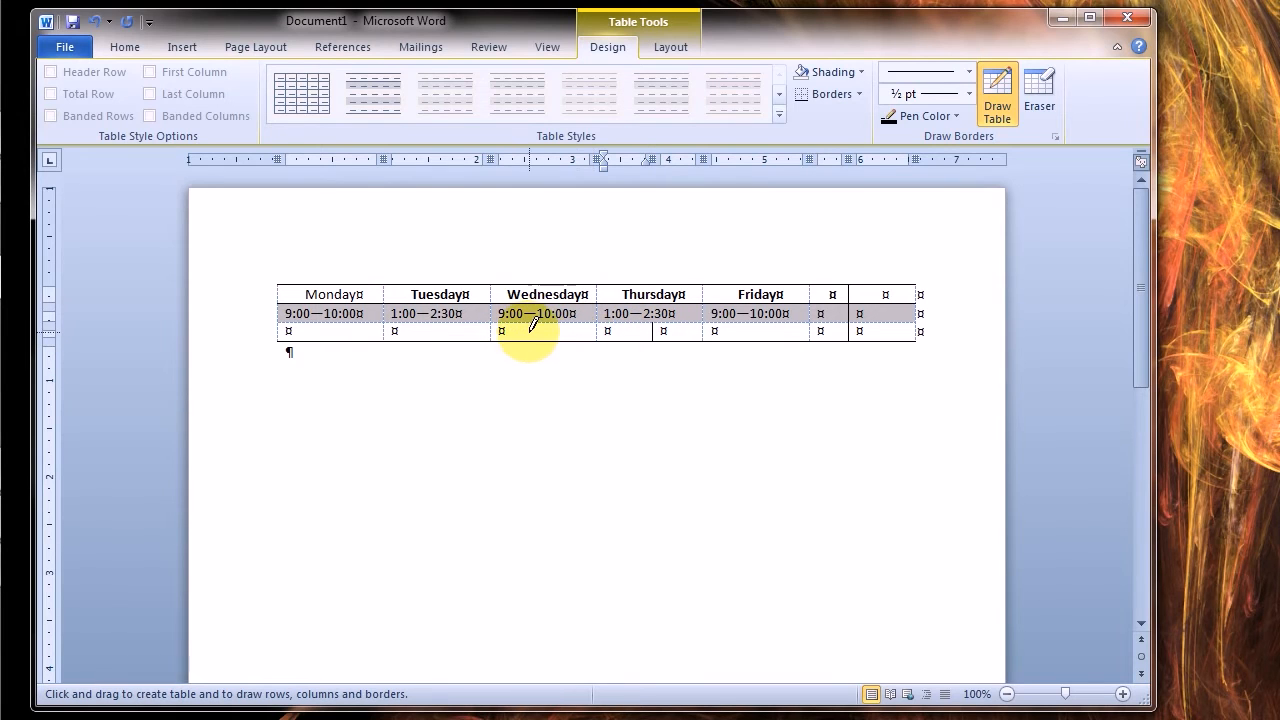
drag(540, 316, 537, 330)
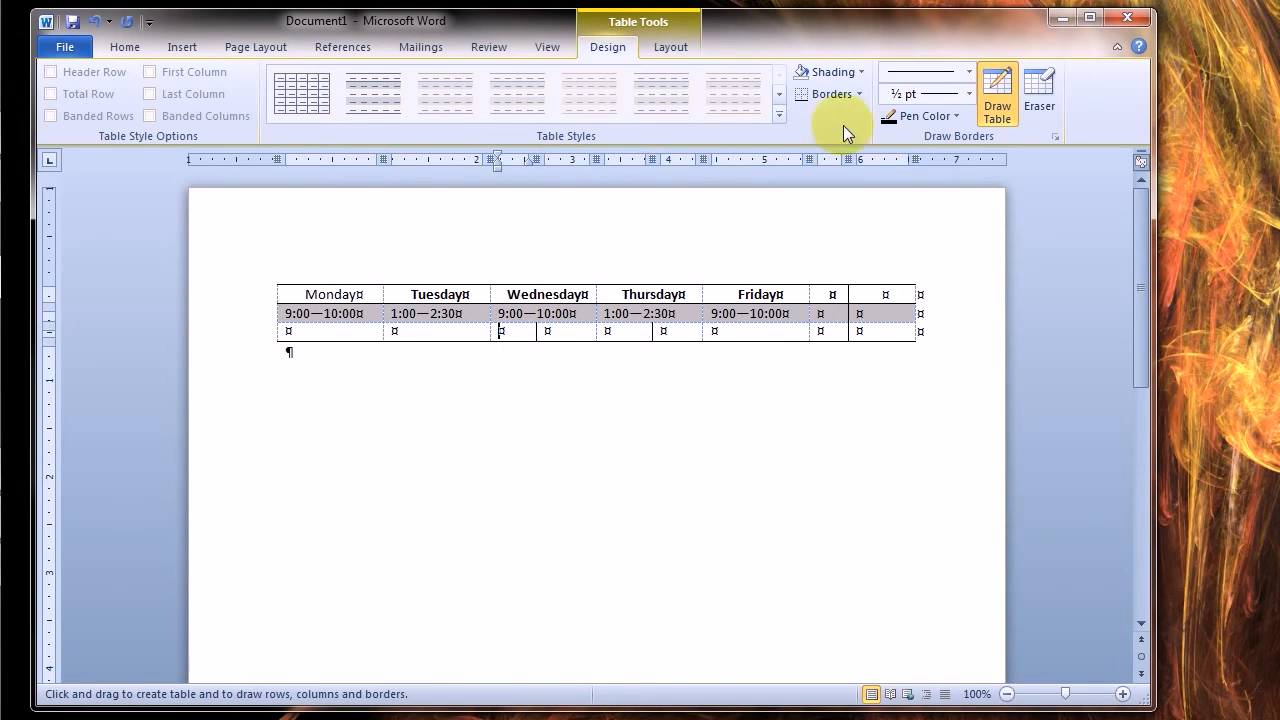
click(990, 84)
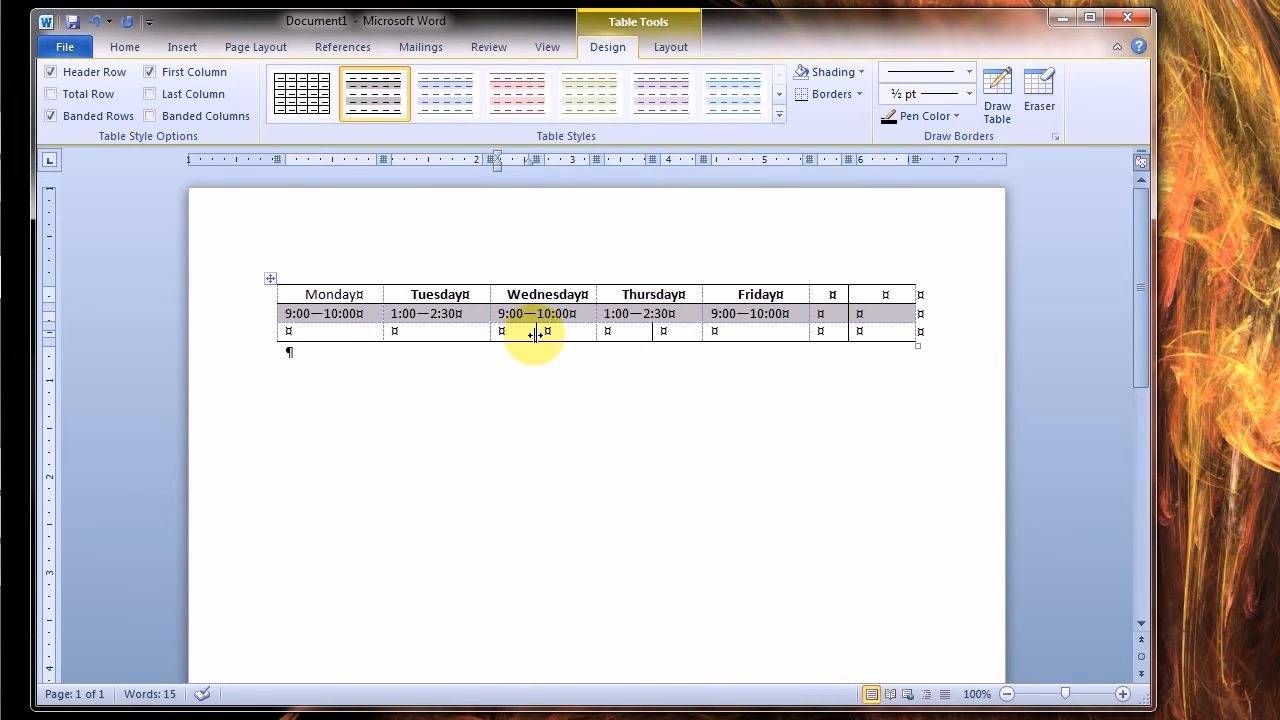
Widen the first part of the split cell below Wednesday's hours, and distribute all columns evenly
drag(535, 334, 555, 334)
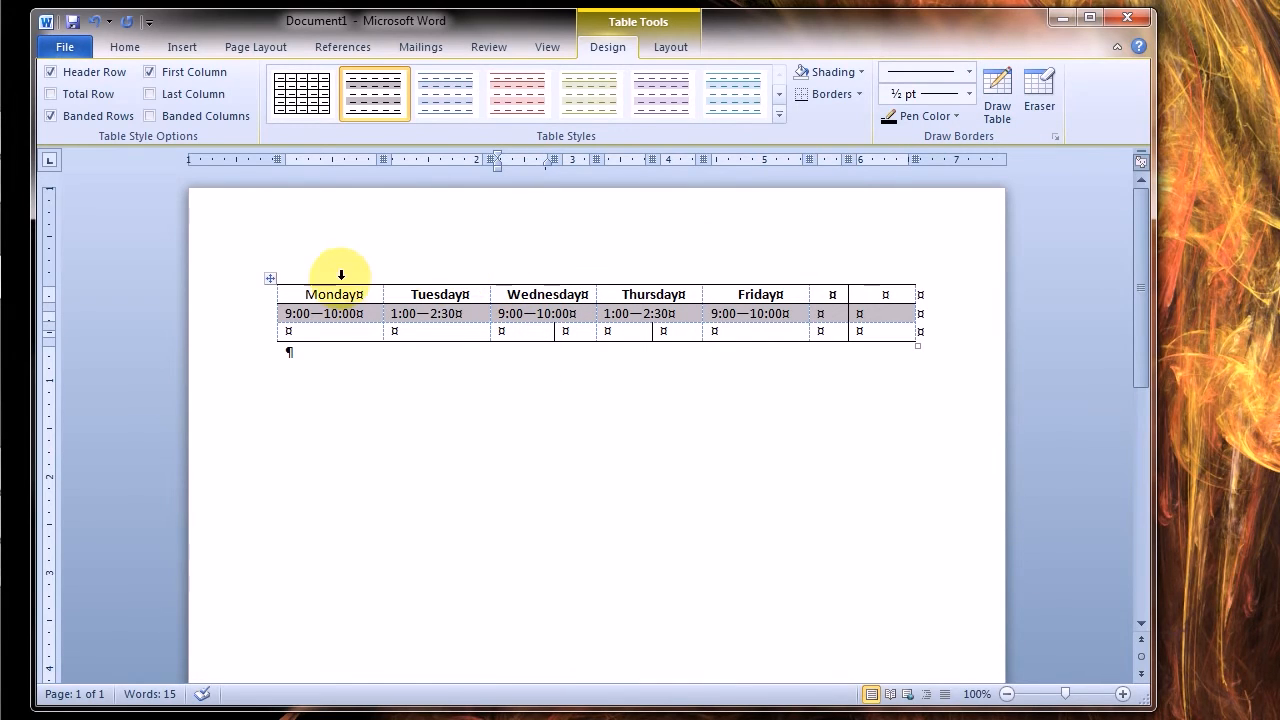
drag(325, 274, 863, 286)
right_click(869, 315)
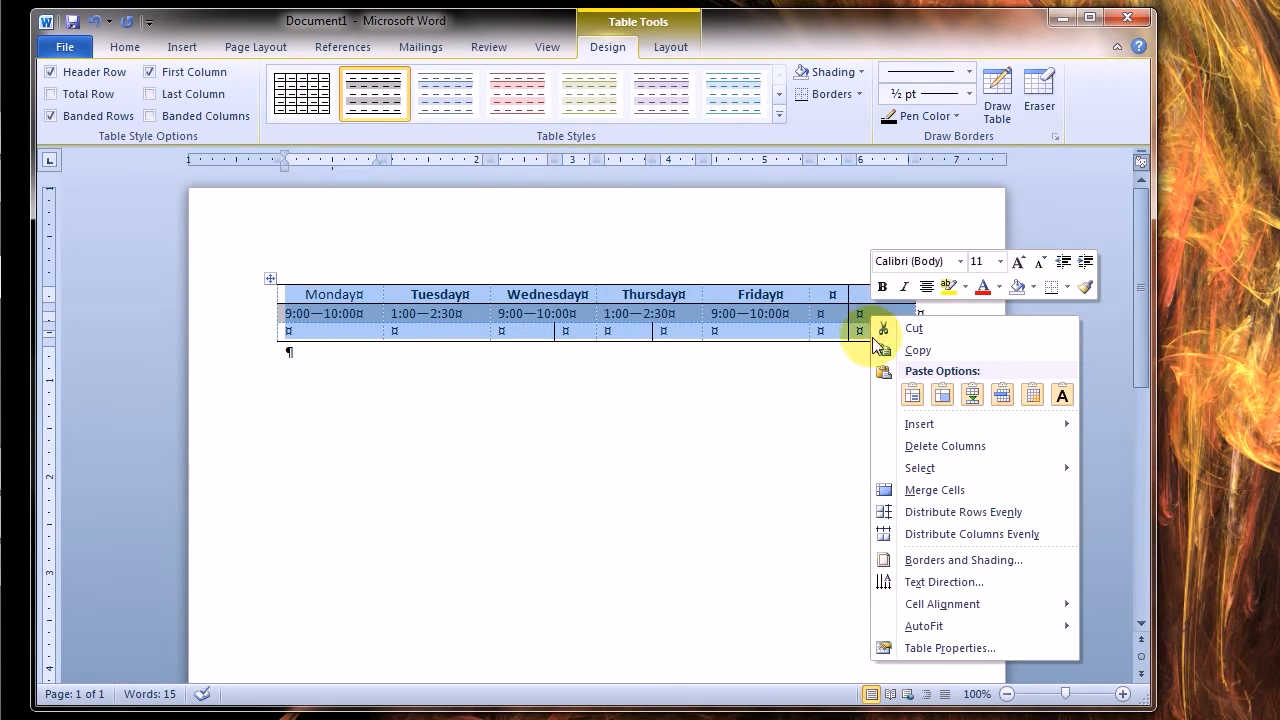
click(888, 534)
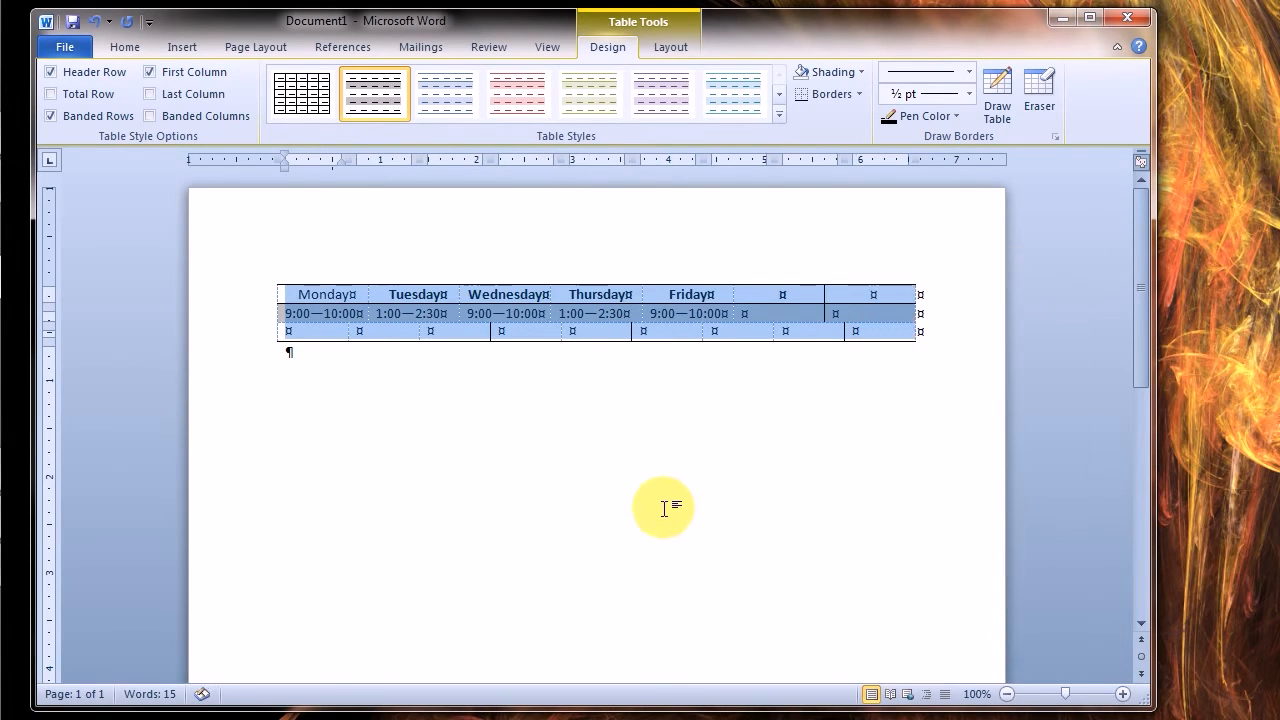
click(660, 490)
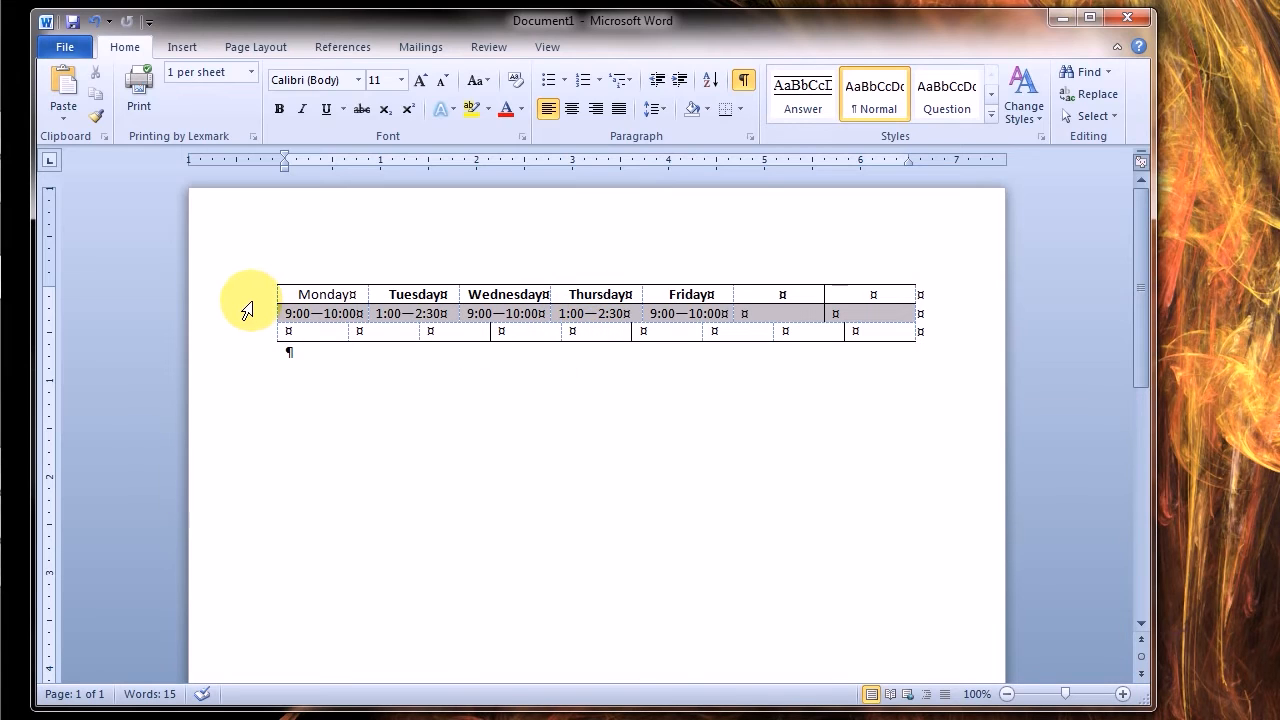
Select all rows of the office hours table and delete the table
drag(247, 305, 251, 366)
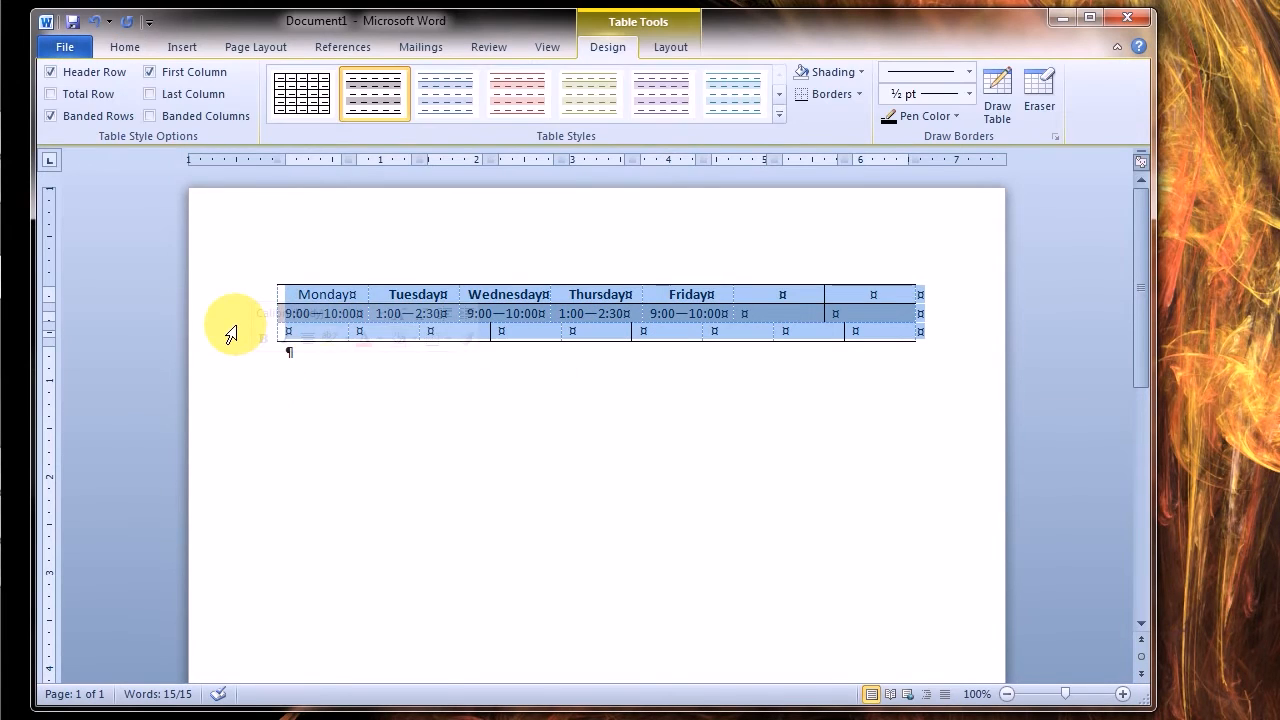
right_click(236, 325)
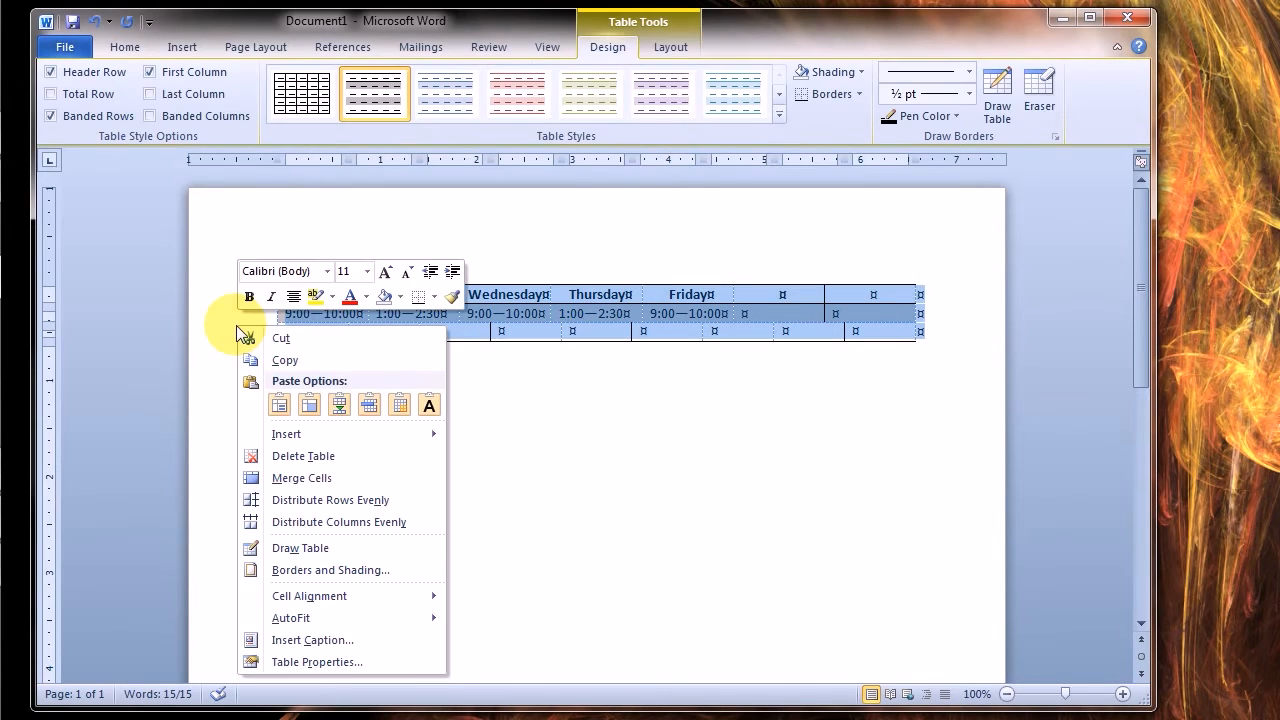
click(289, 457)
Insert a new table with three columns and three rows
click(182, 47)
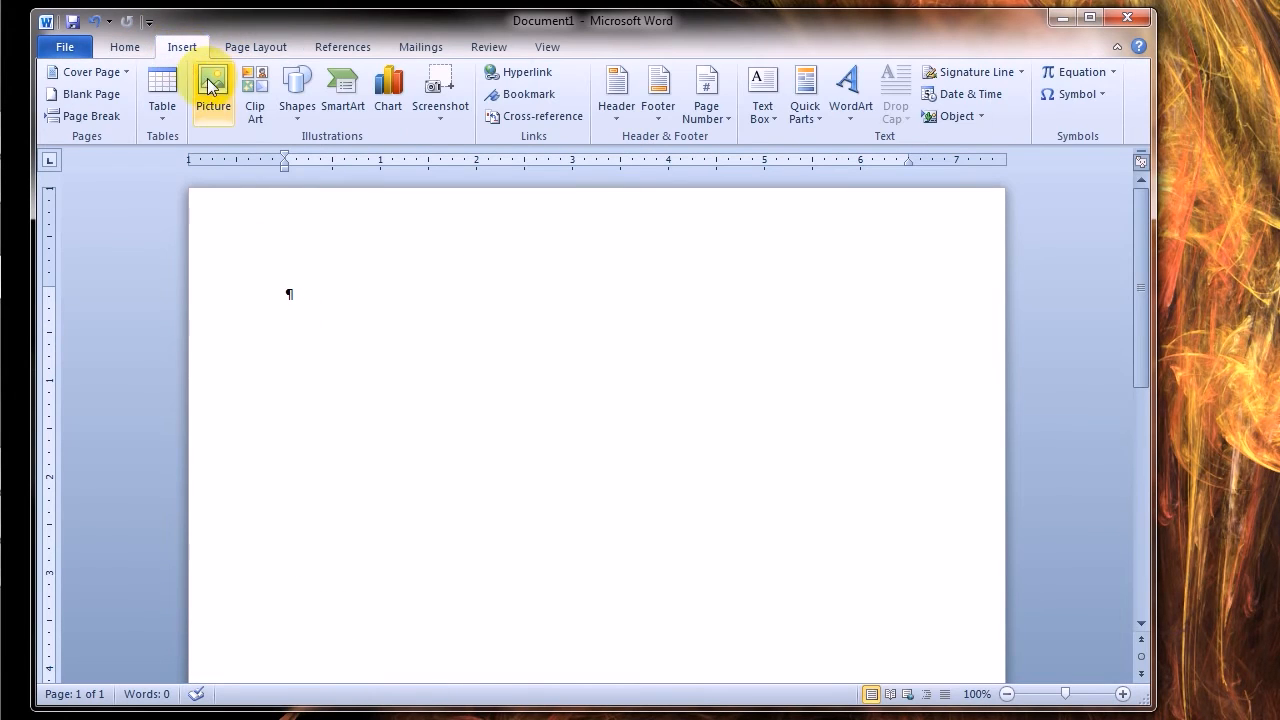
click(162, 95)
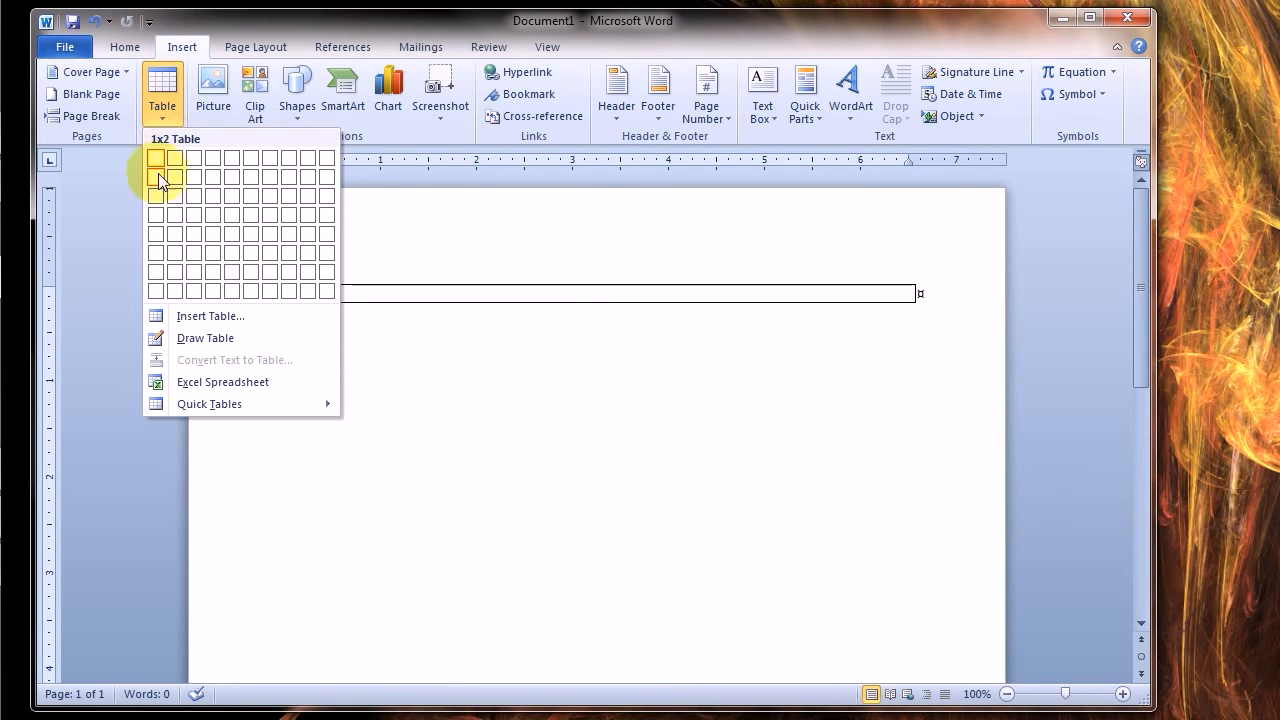
click(196, 194)
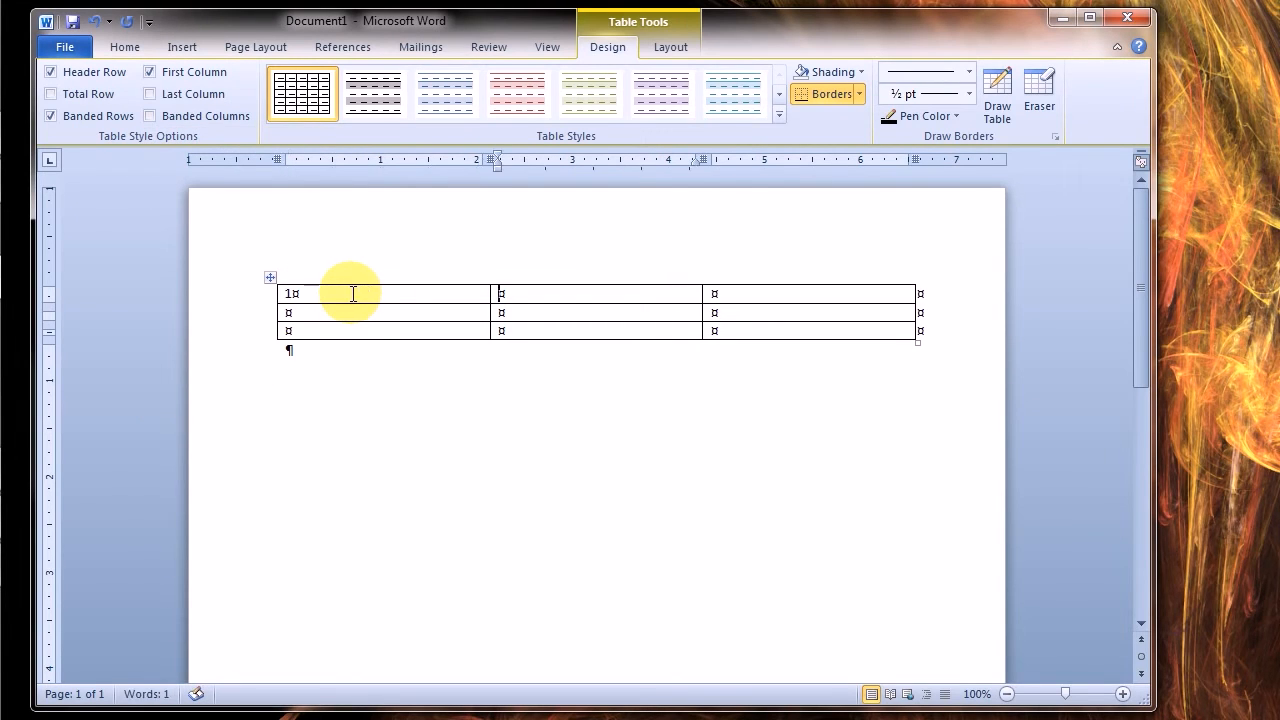
Fill the cells of the new table row by row with the numbers 1 to 9
click(351, 293)
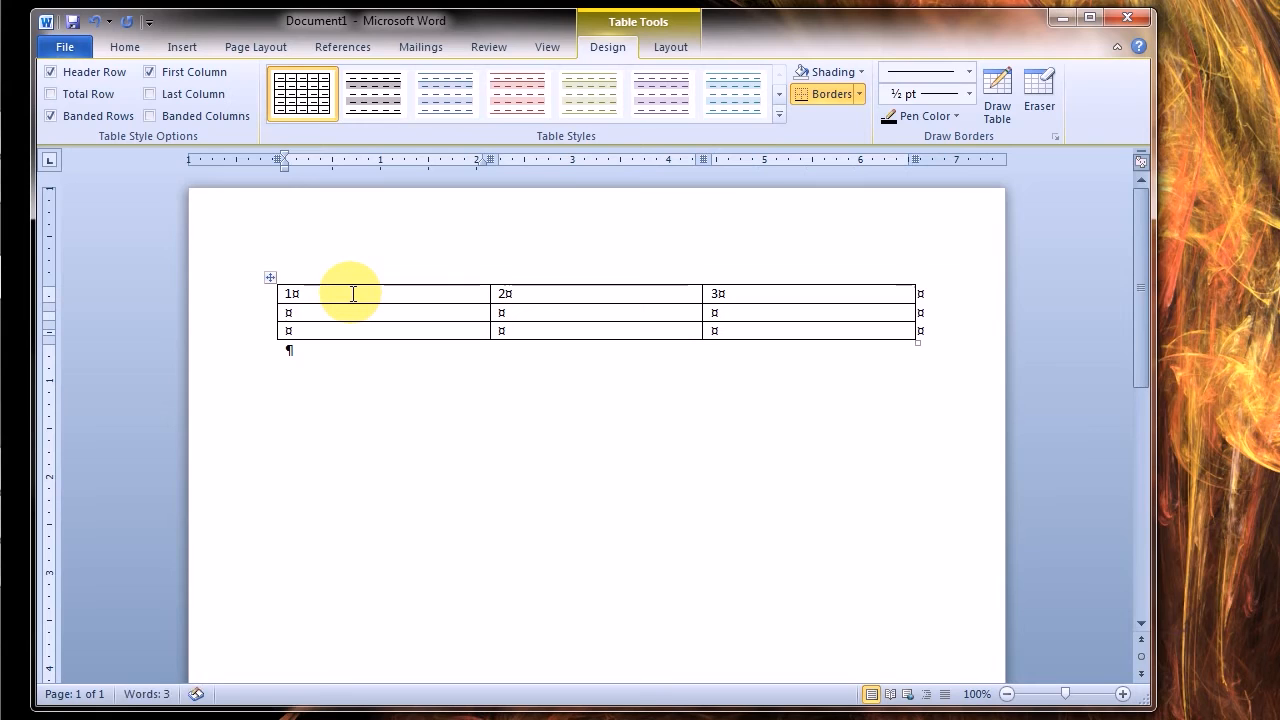
key(Tab)
key(shift+Tab)
key(Tab)
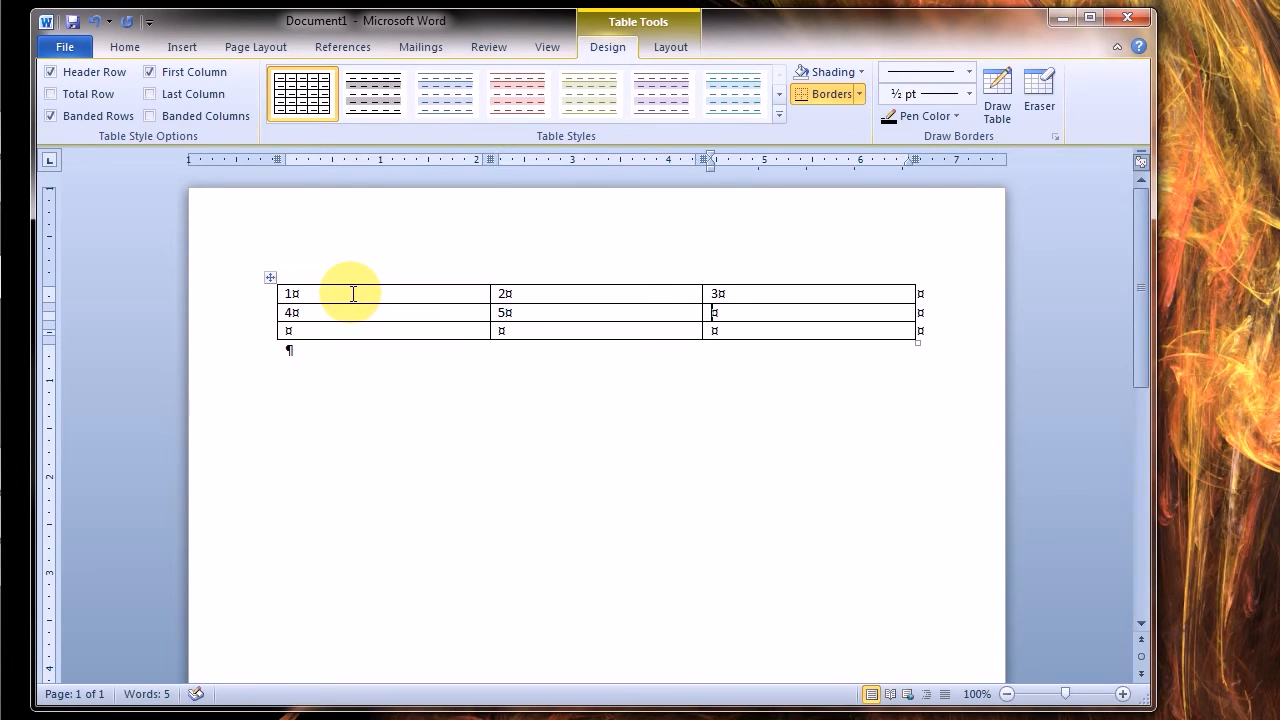
text(6)
key(Tab)
text(8)
key(Tab)
text(9)
Add a fourth row to the table and fill its cells with 10, 11 and 12
key(Tab)
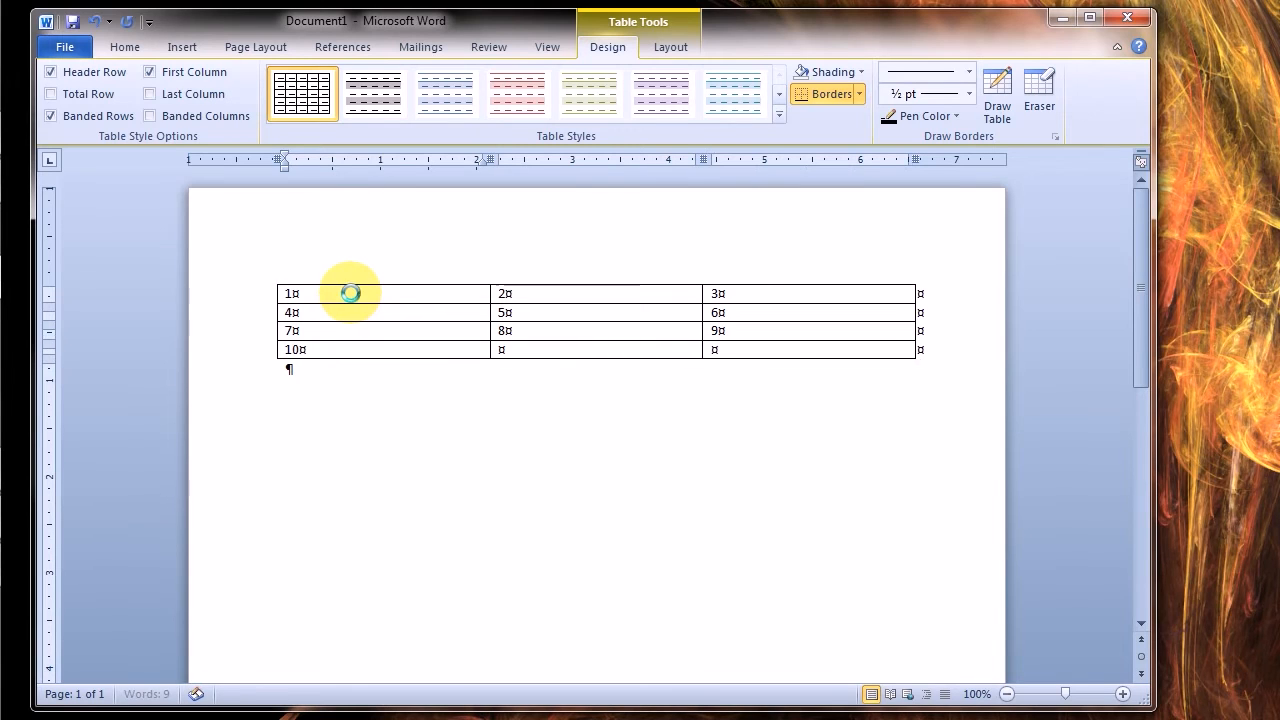
key(Tab)
text(11)
key(Tab)
text(12)
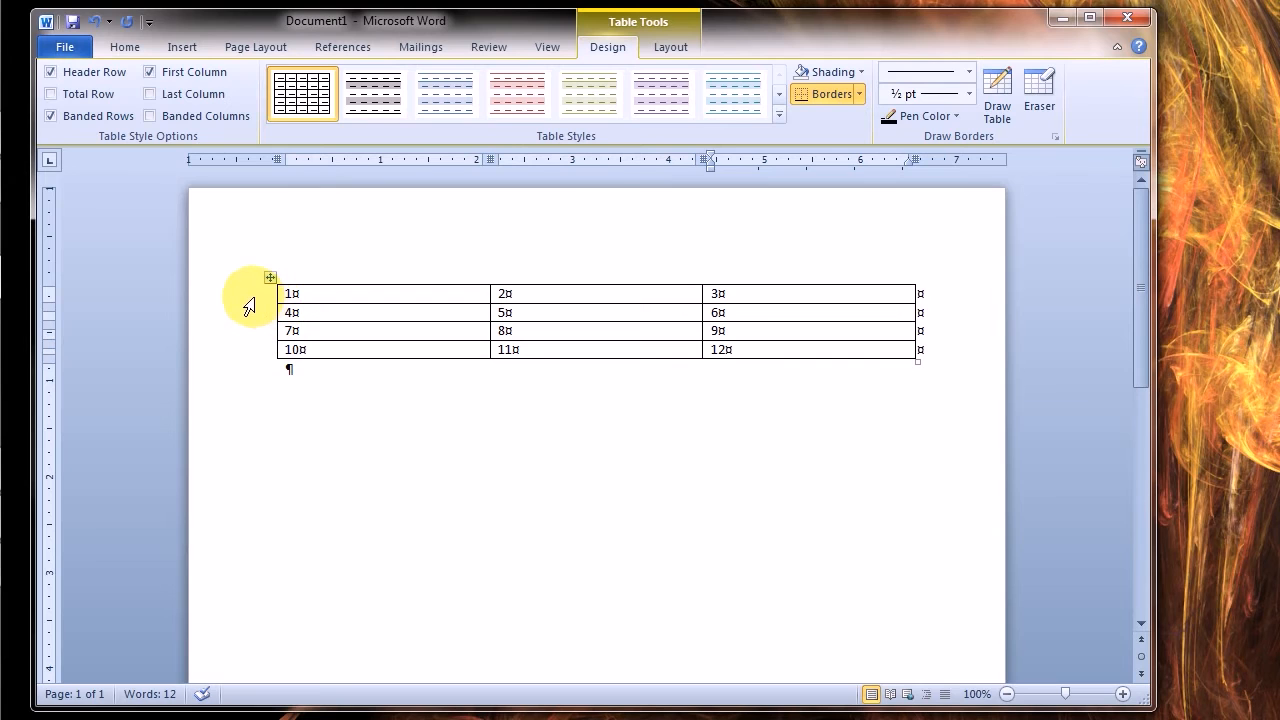
Select all four rows of the table and open the options for converting it to text
drag(311, 270, 731, 266)
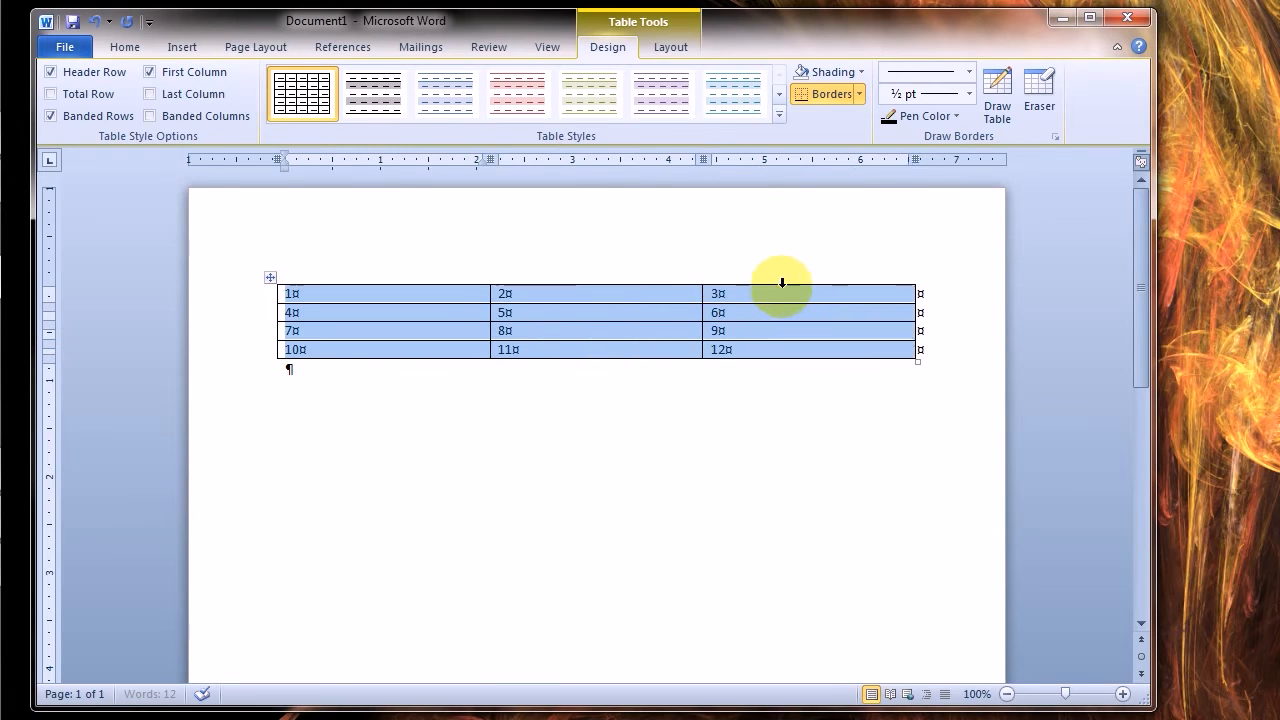
click(386, 428)
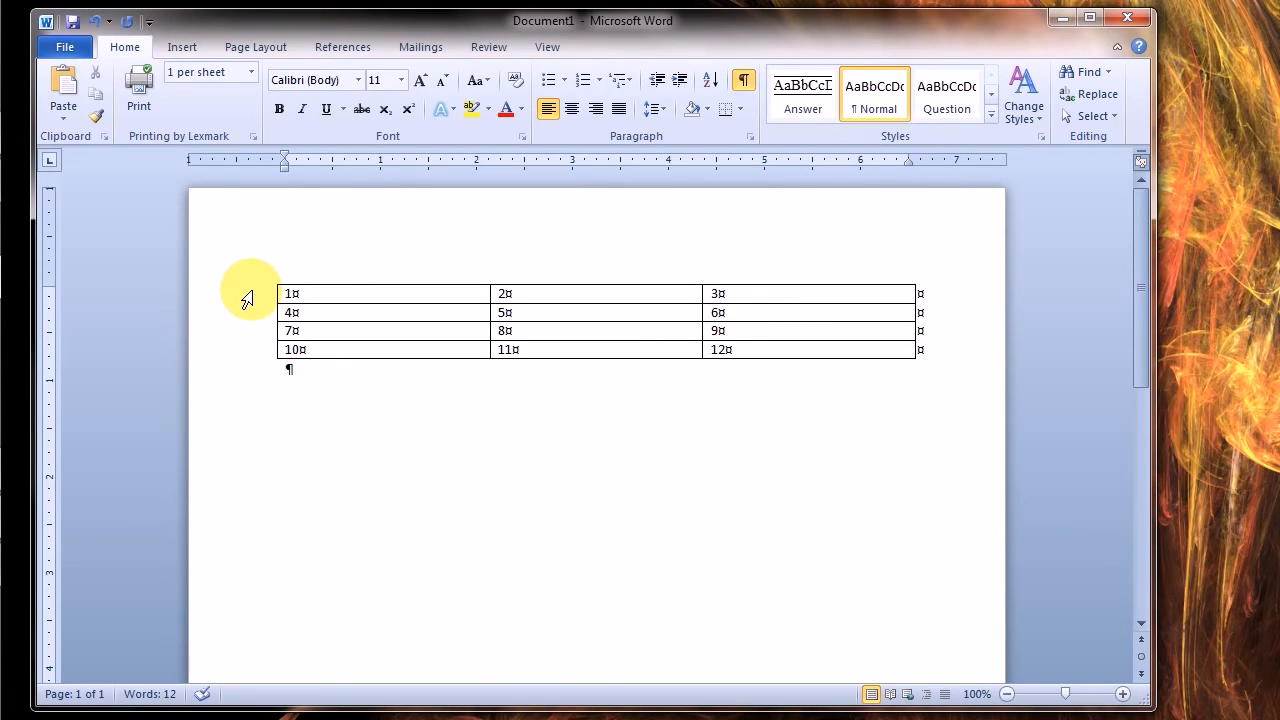
drag(249, 294, 244, 382)
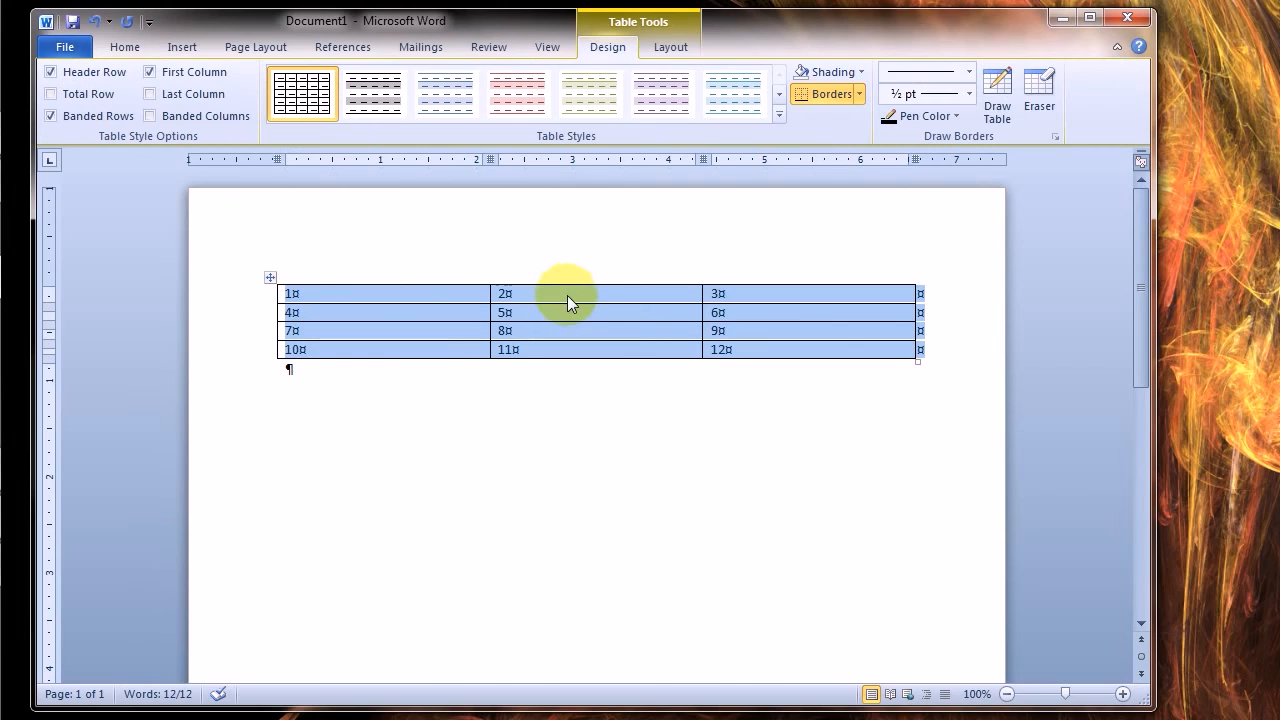
click(664, 44)
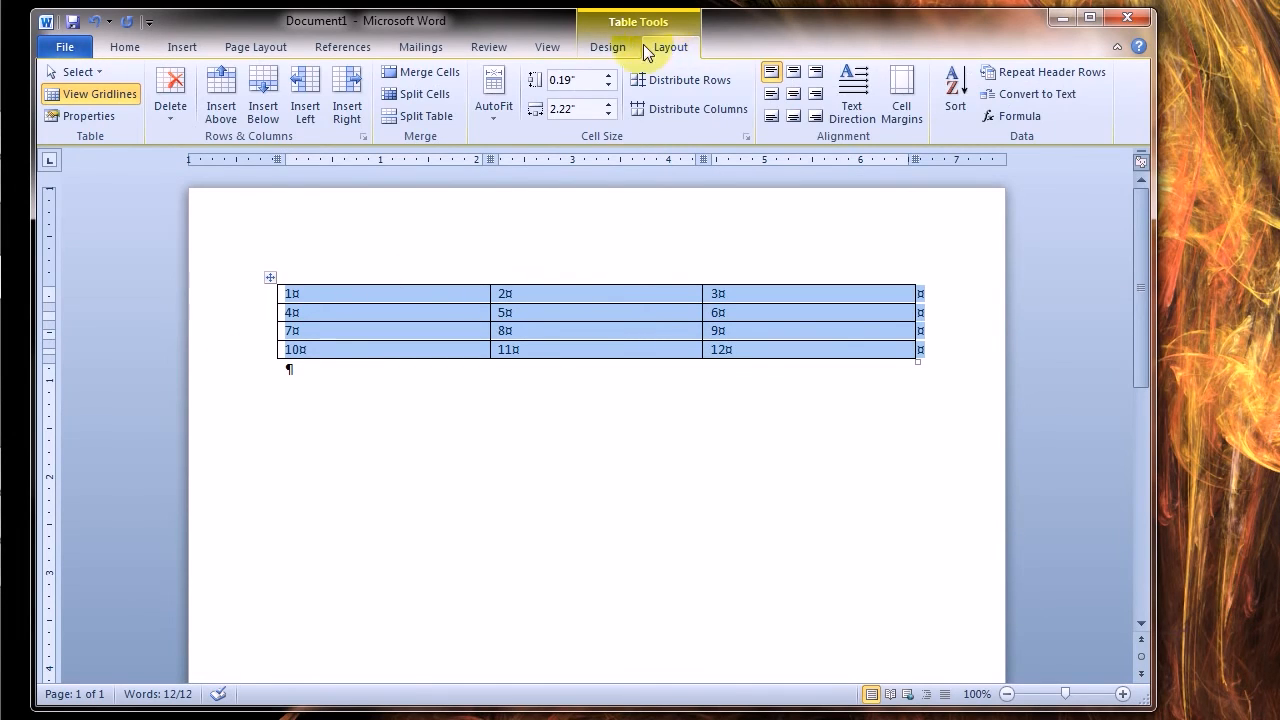
click(607, 47)
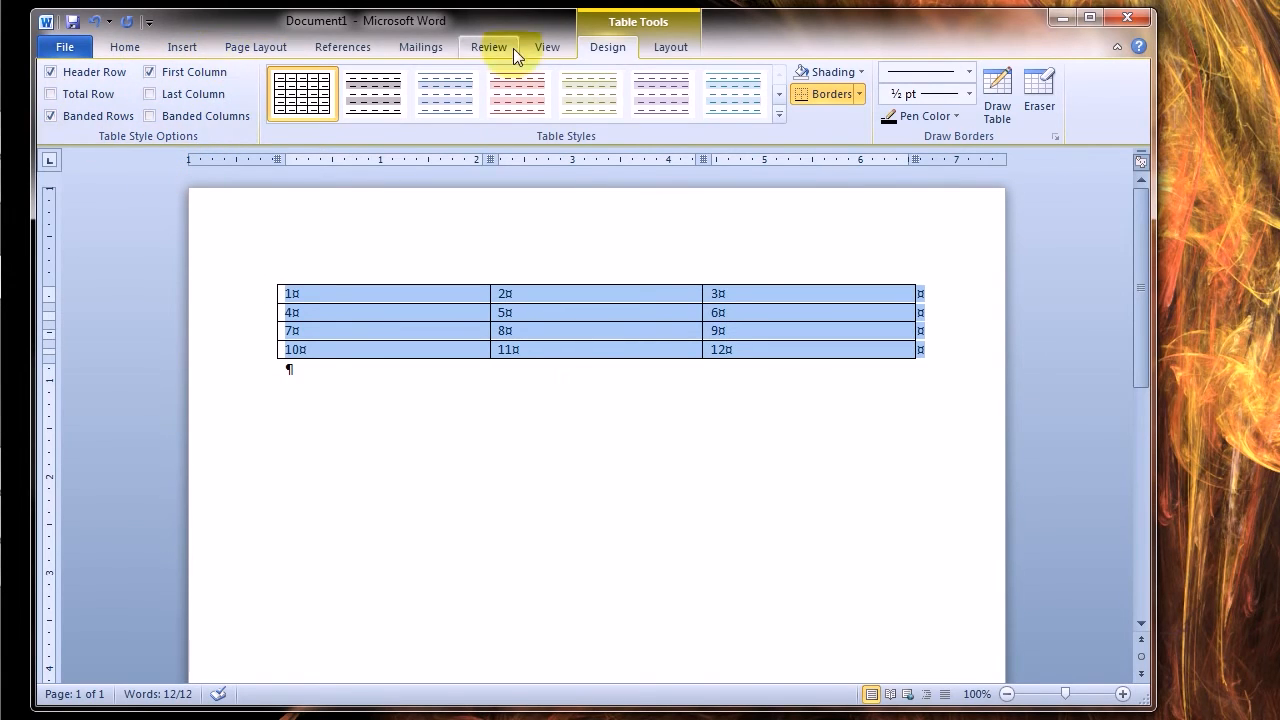
click(683, 52)
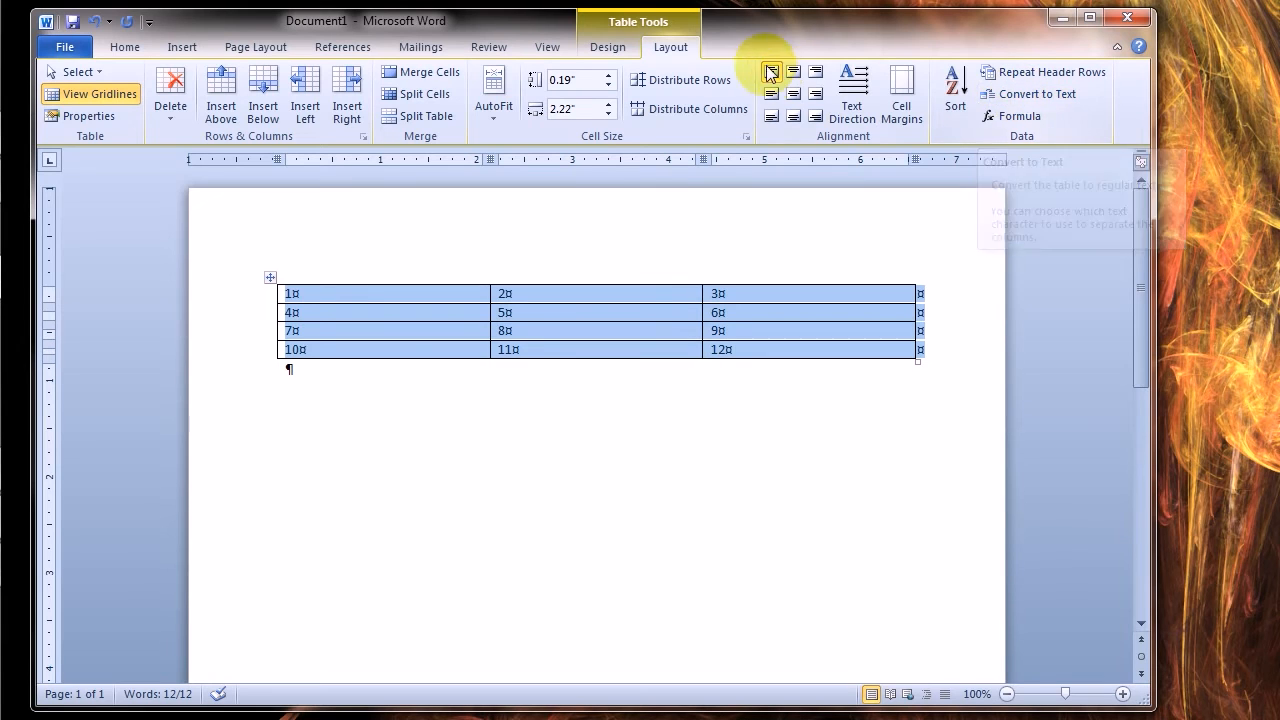
click(1030, 94)
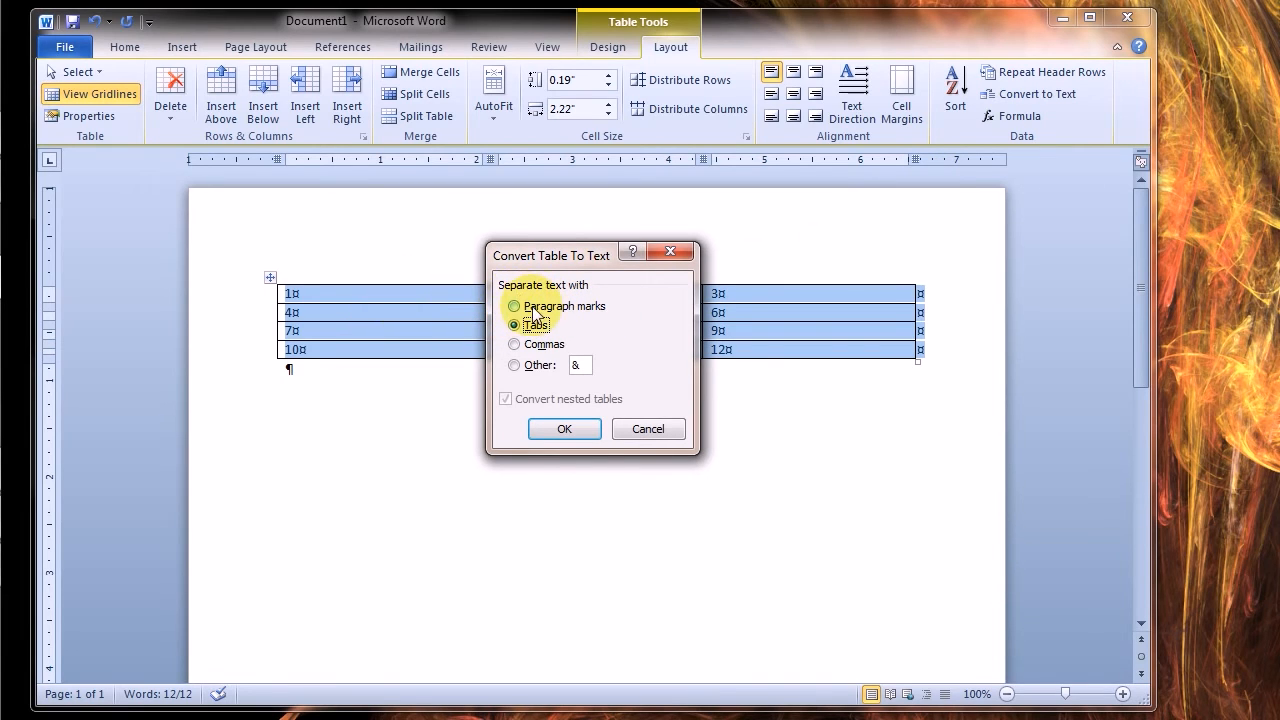
Convert the selected table to regular text with commas as the separator
click(513, 346)
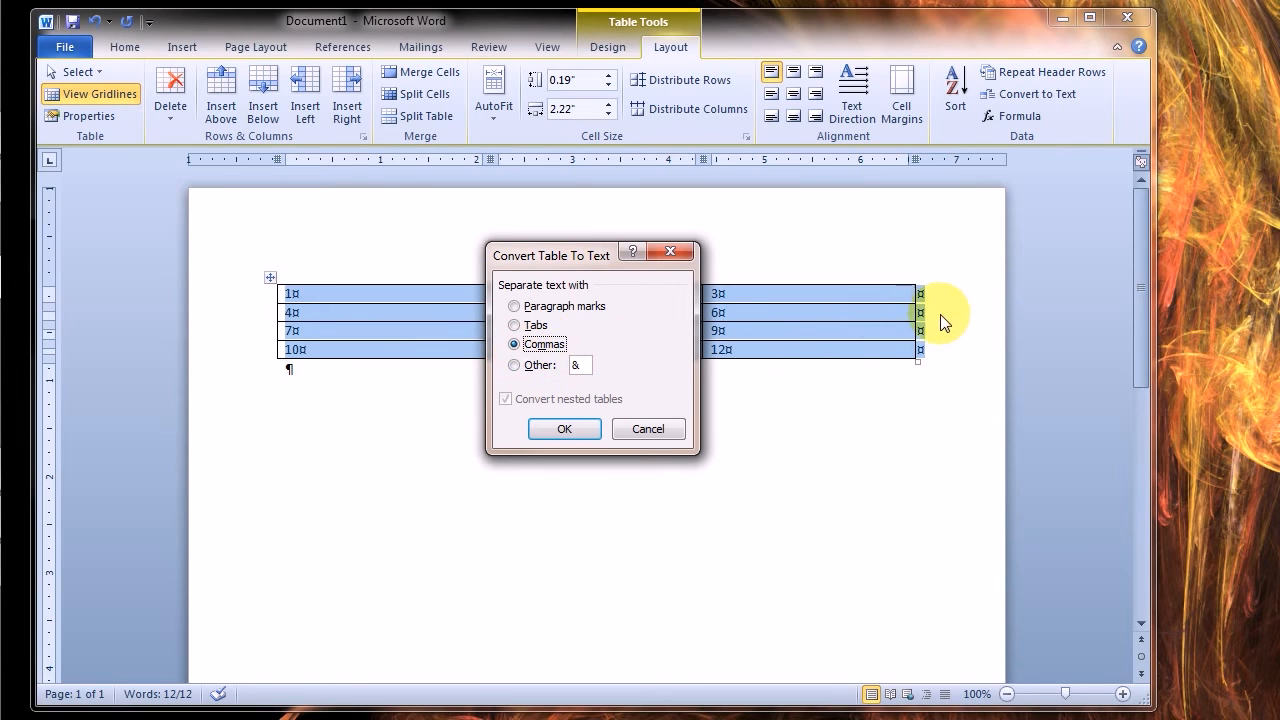
click(515, 325)
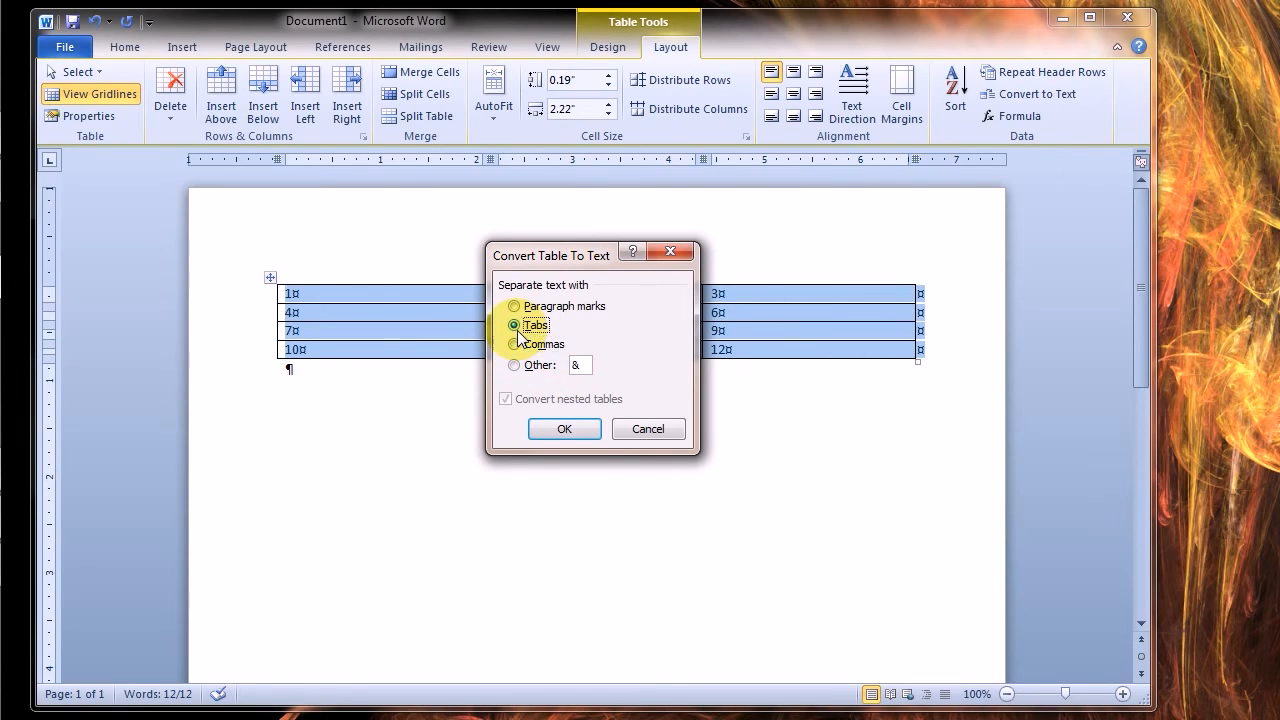
click(514, 366)
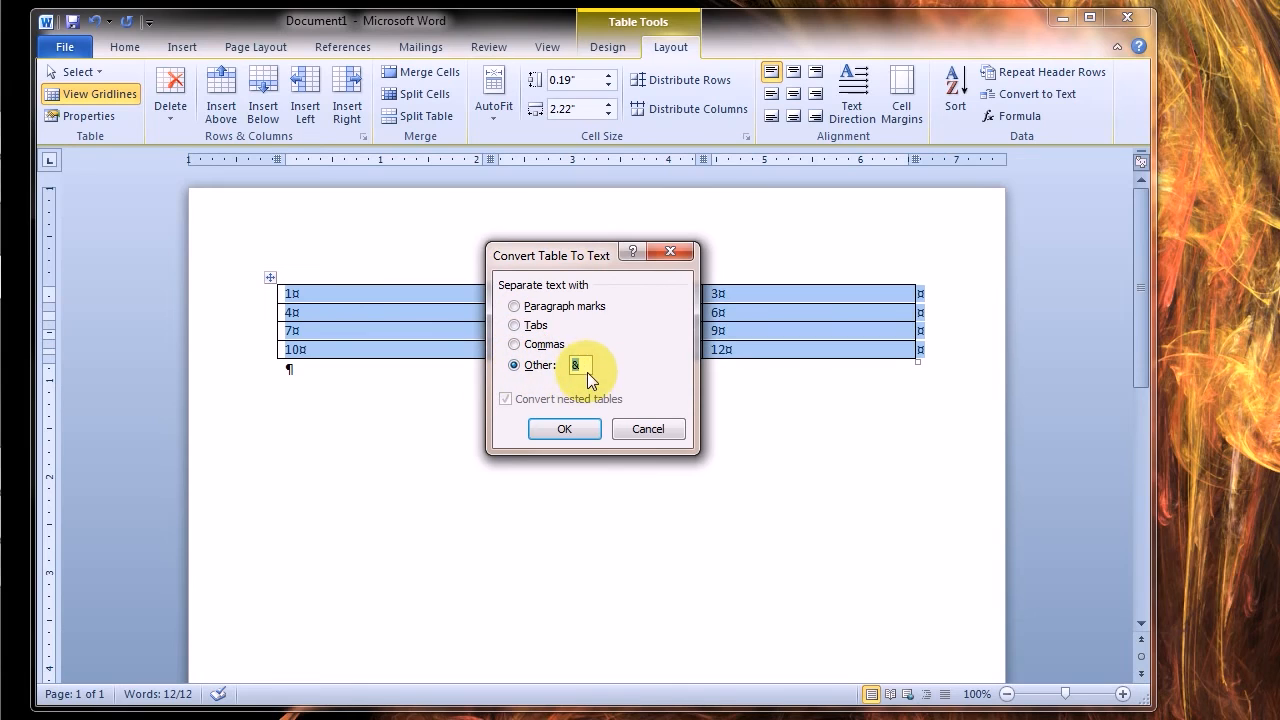
double_click(580, 366)
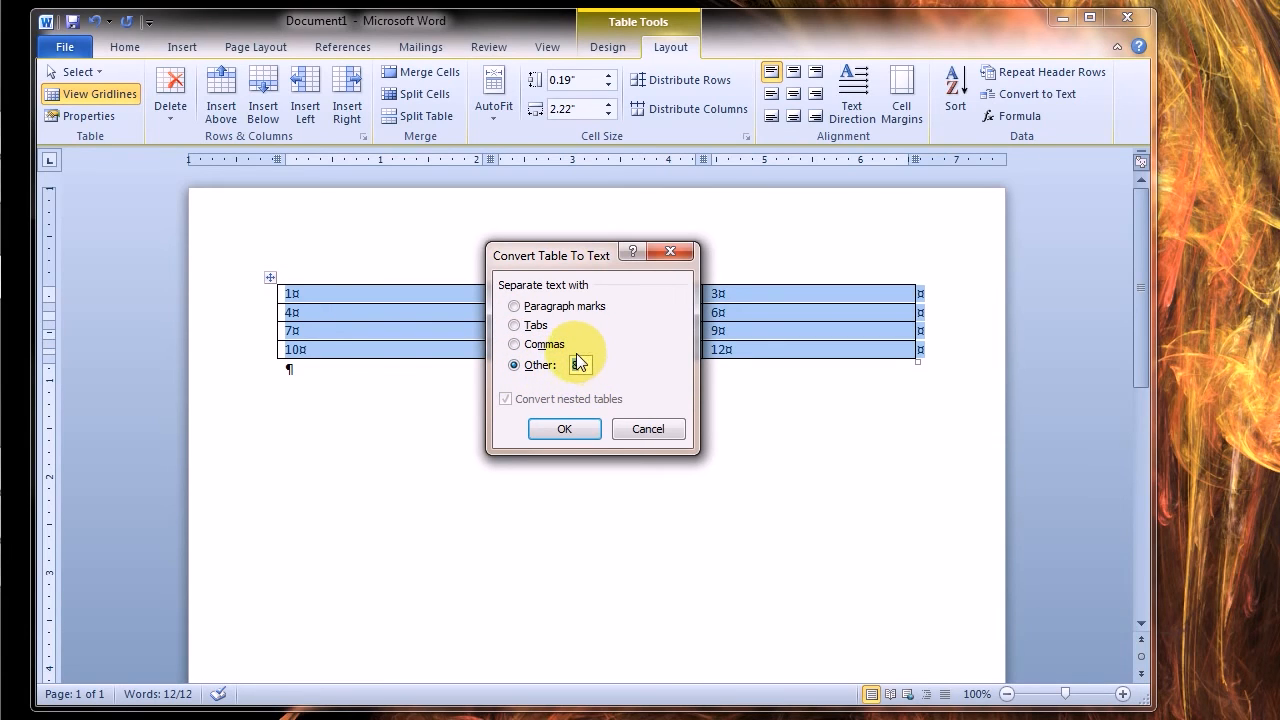
key(BackSpace)
key(ctrl+z)
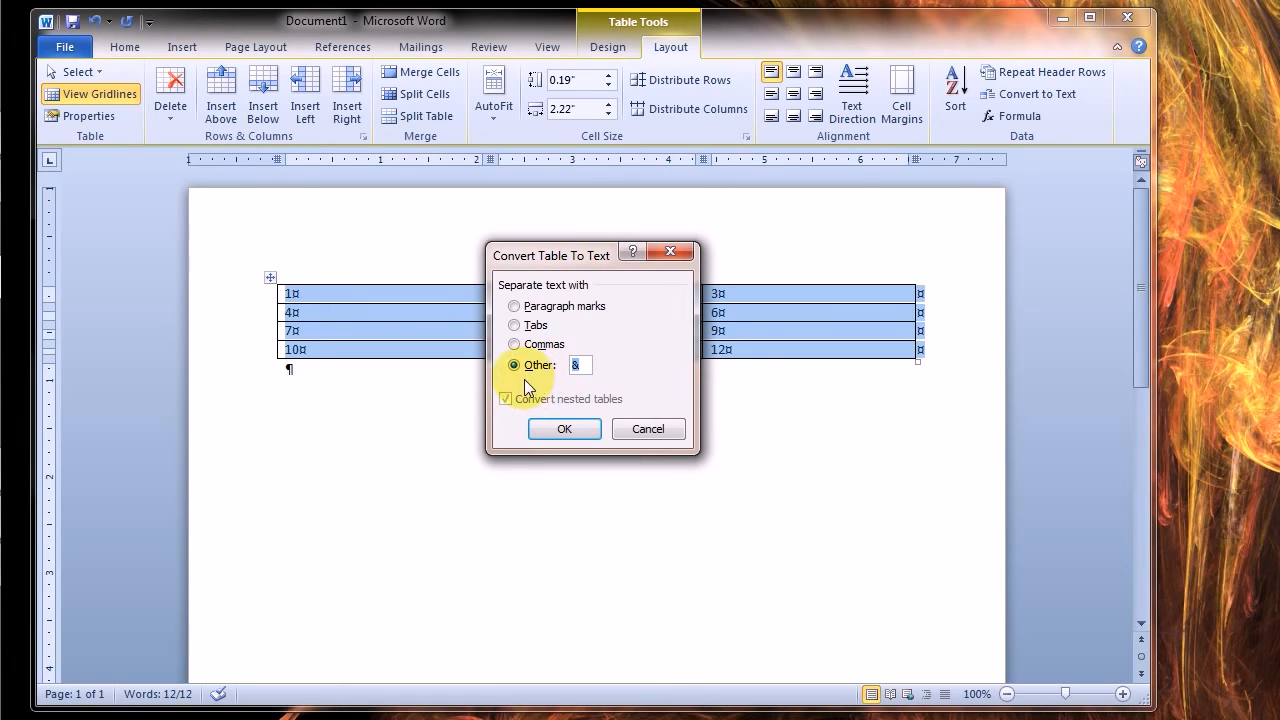
click(533, 345)
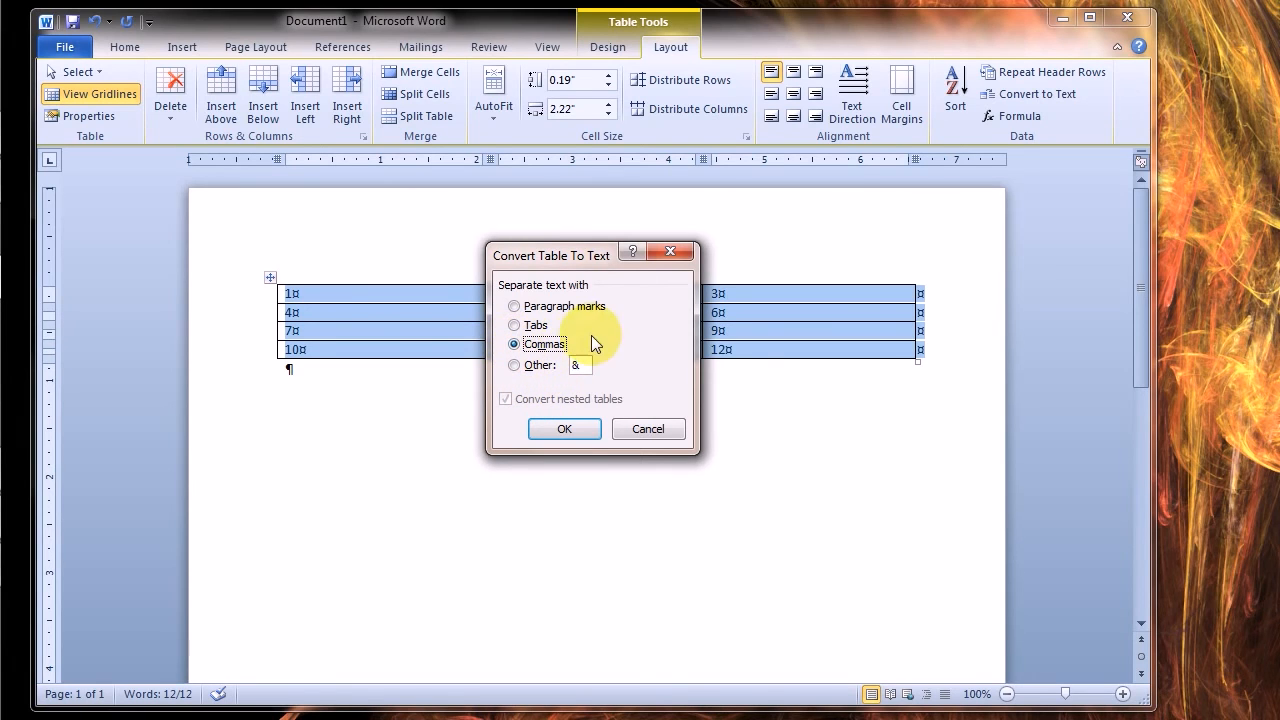
click(565, 430)
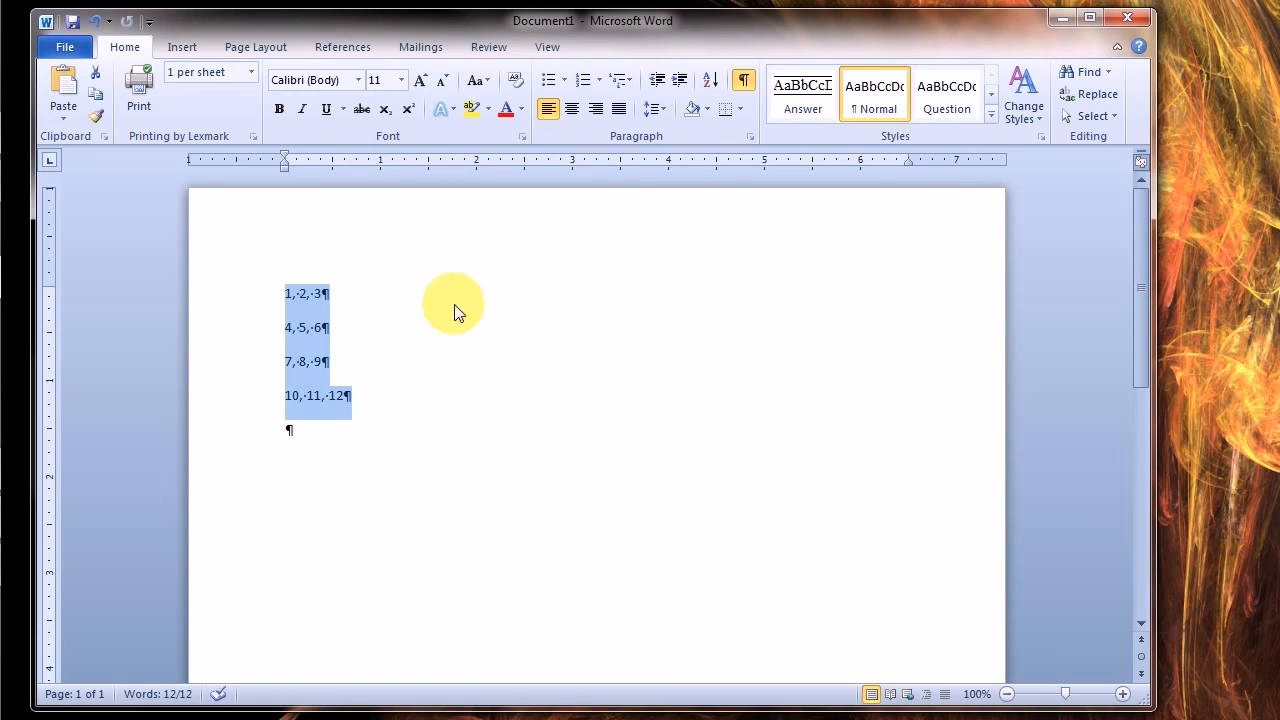
right_click(316, 343)
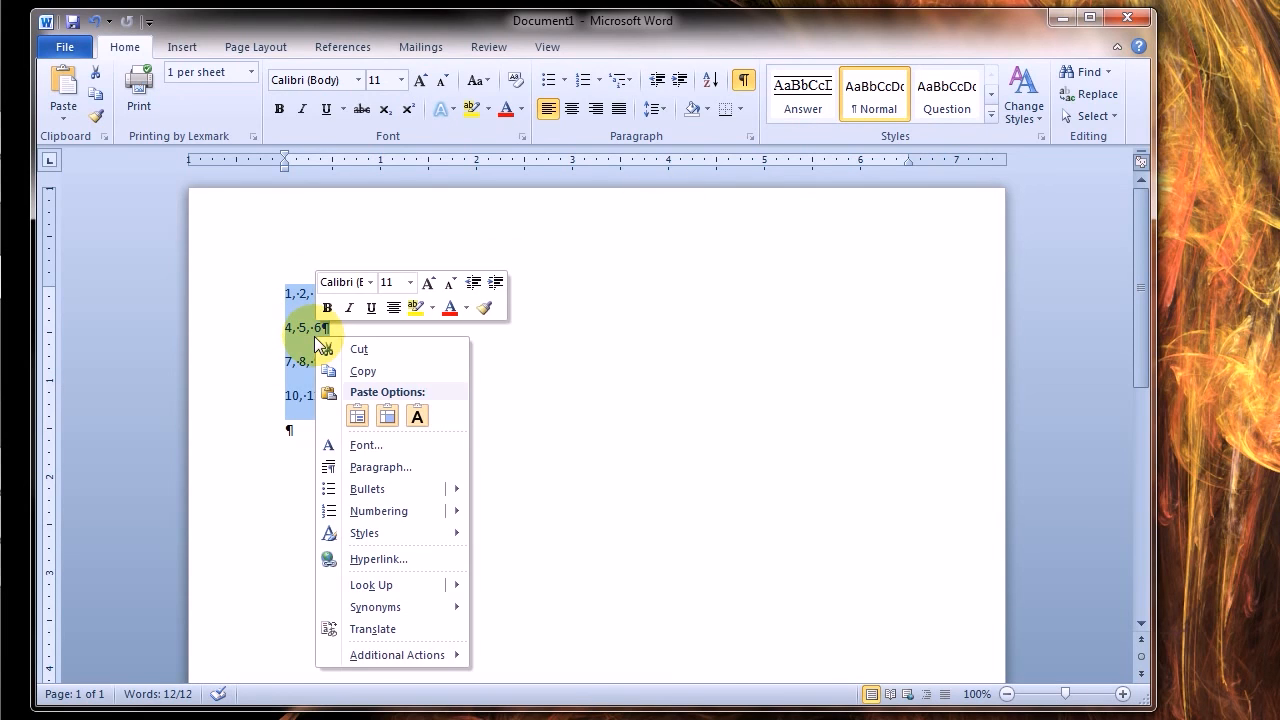
click(251, 337)
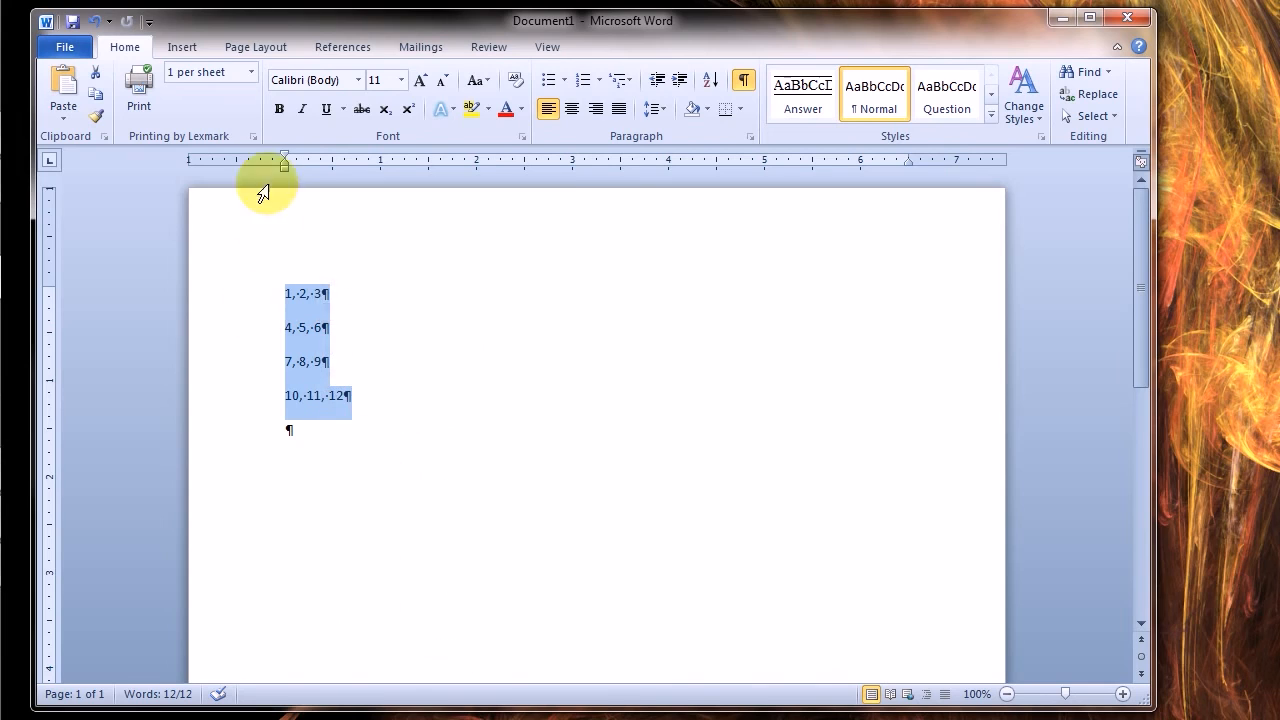
Convert the four selected lines of numbers into a three-column table with automatic fixed column width, separating the text at commas
click(182, 47)
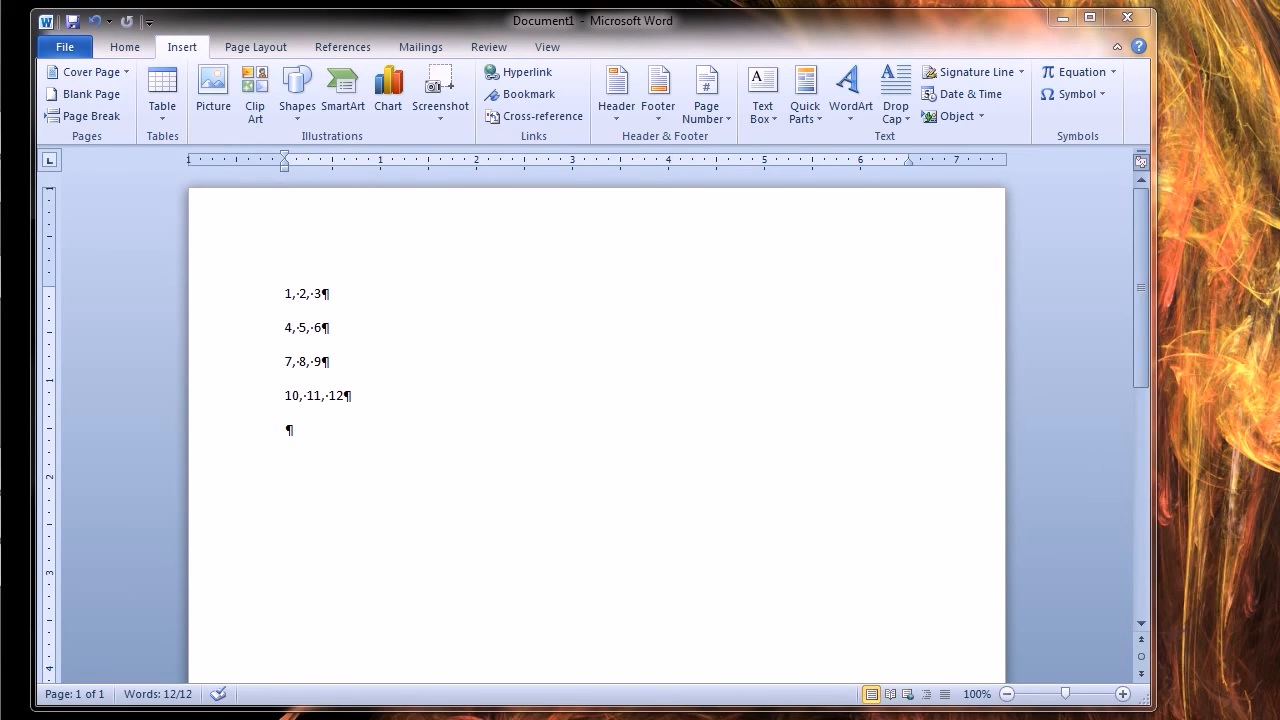
click(161, 121)
click(161, 121)
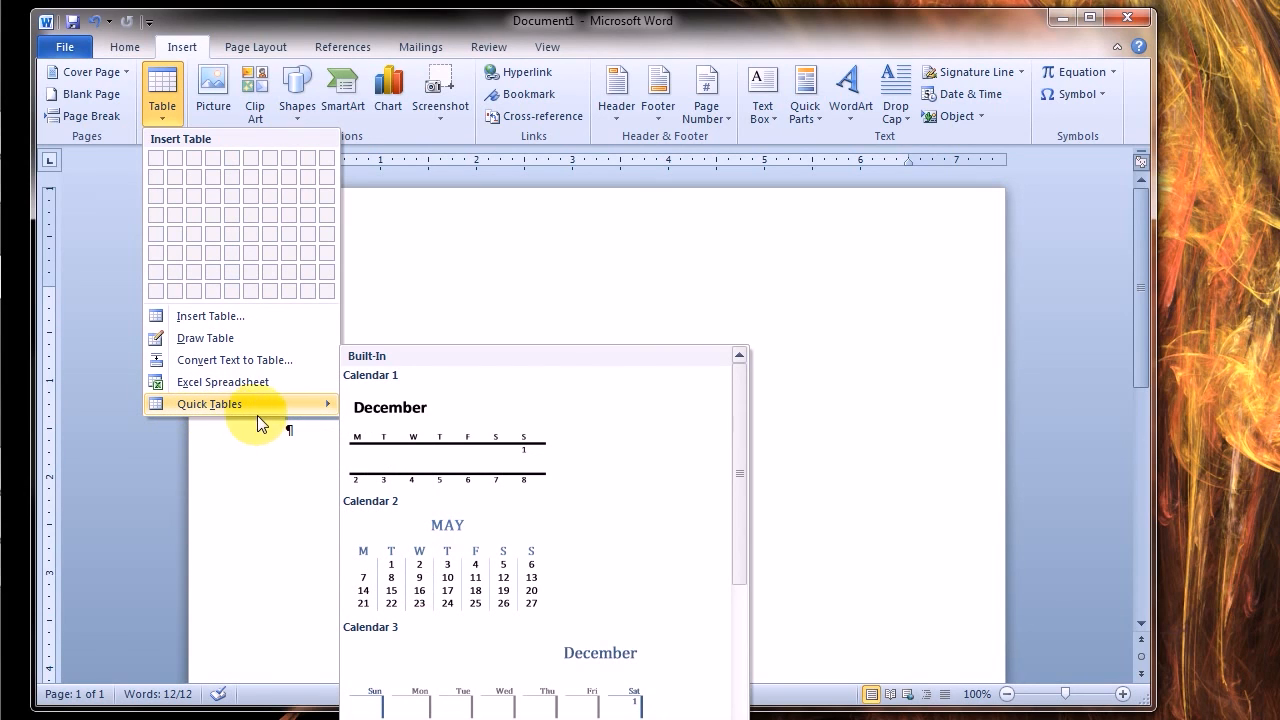
scroll(446, 478, down, 5)
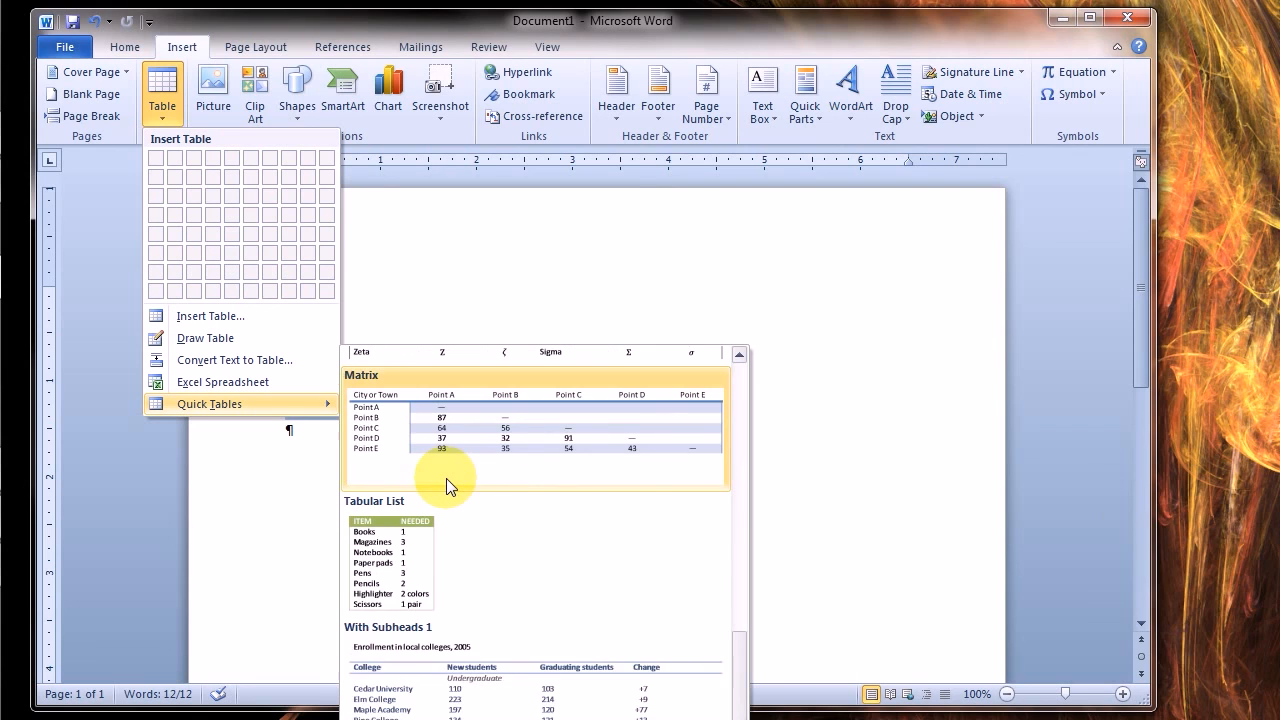
scroll(446, 478, up, 5)
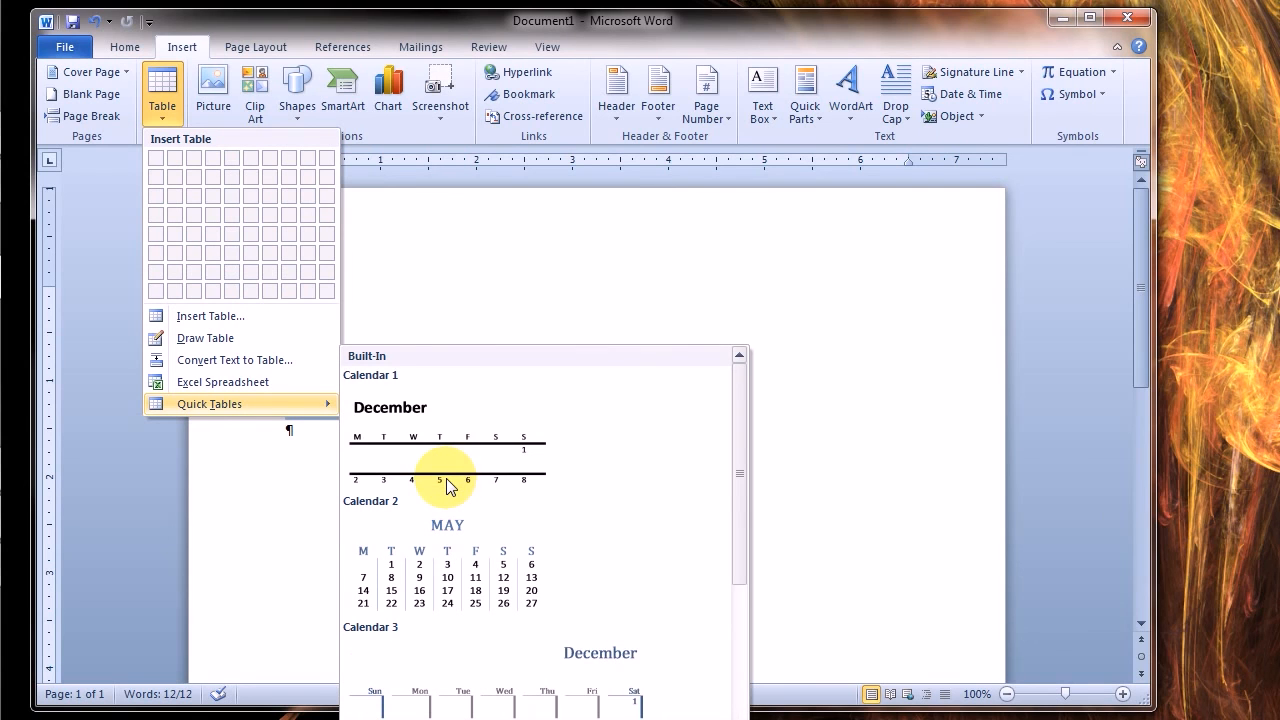
click(213, 362)
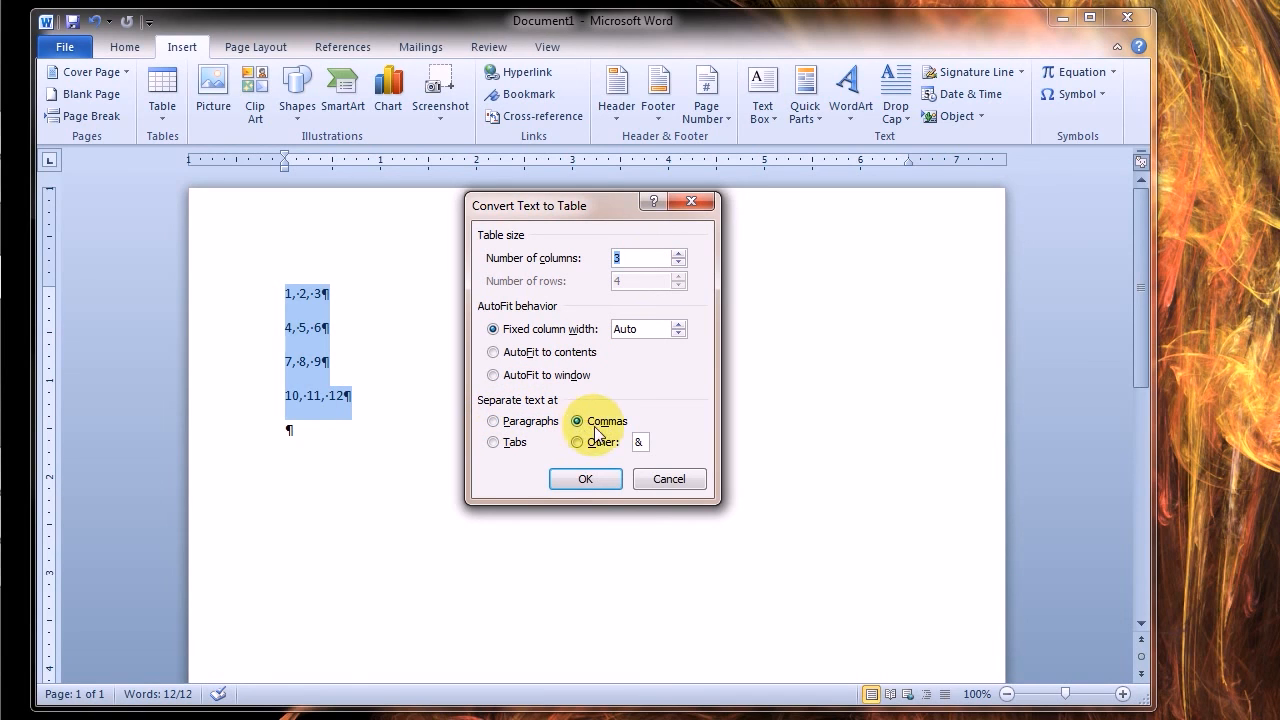
click(582, 481)
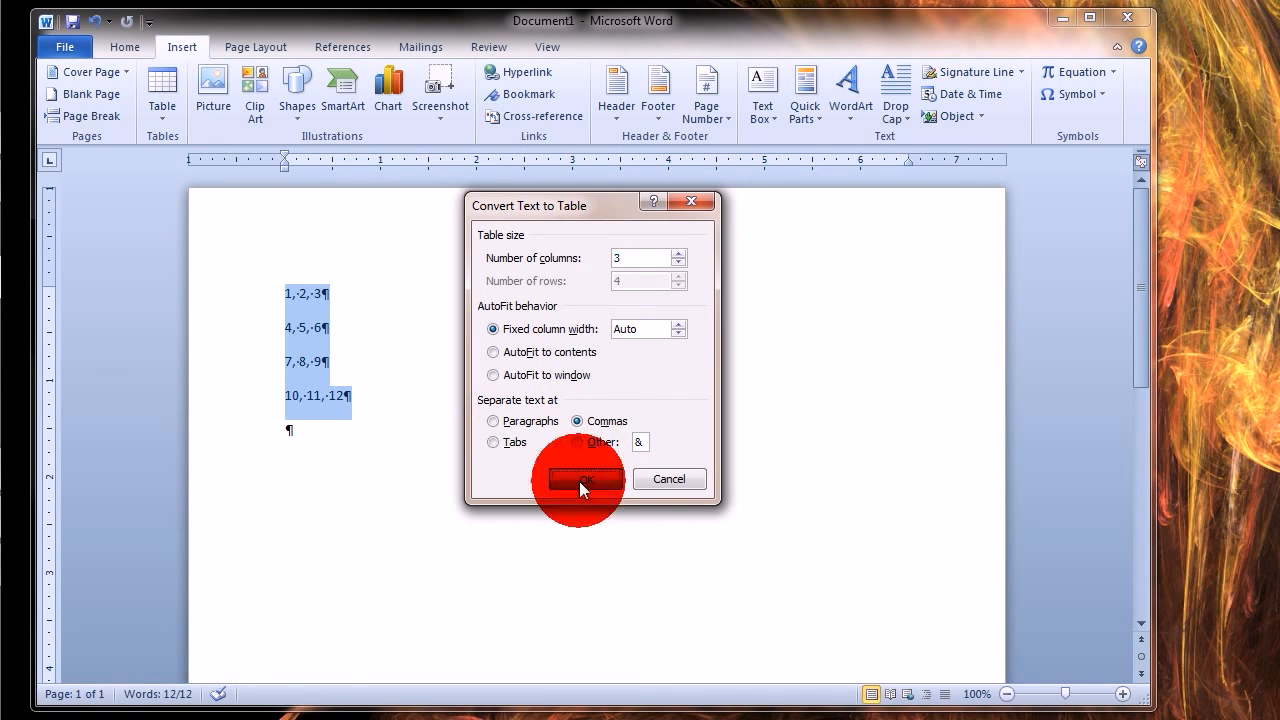